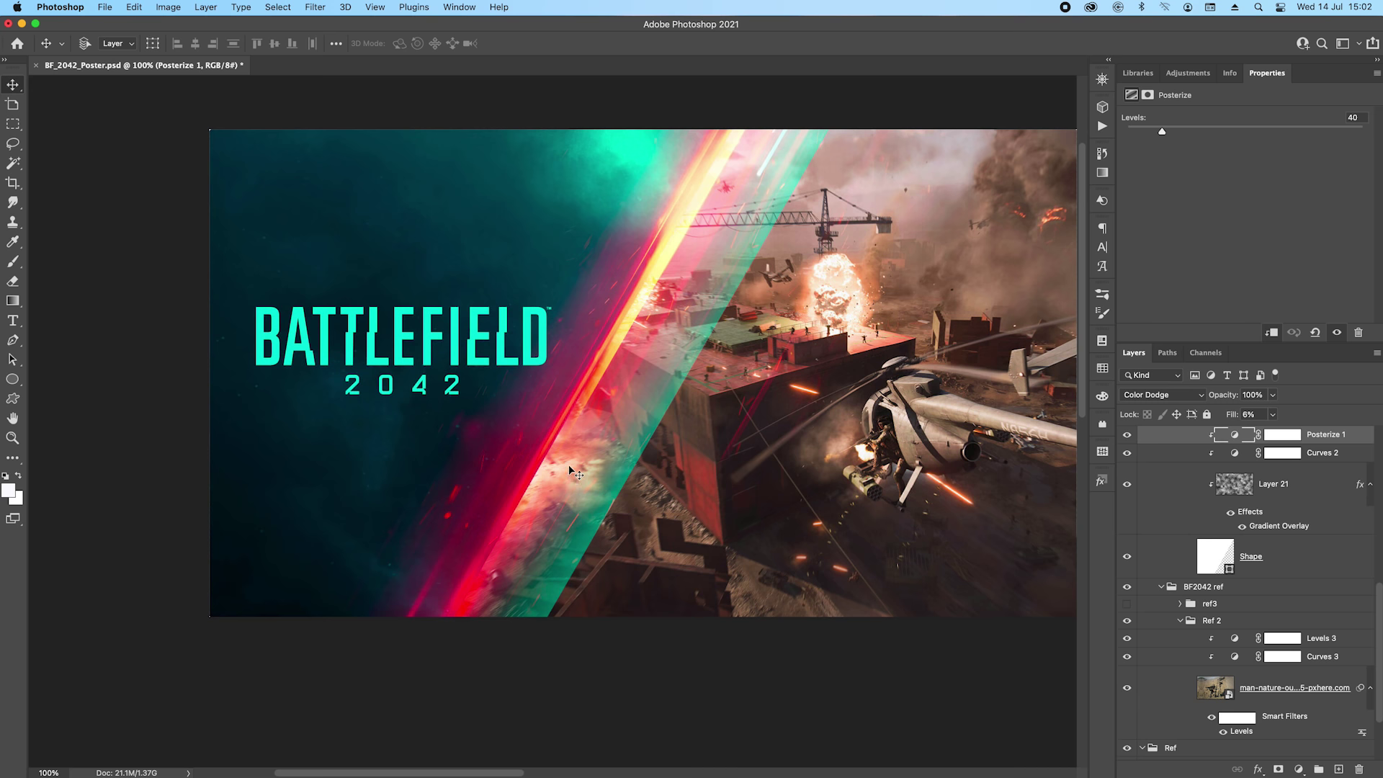
Step: Collapse the Work group at the top of the layer list
scroll(1325, 446, up, 10)
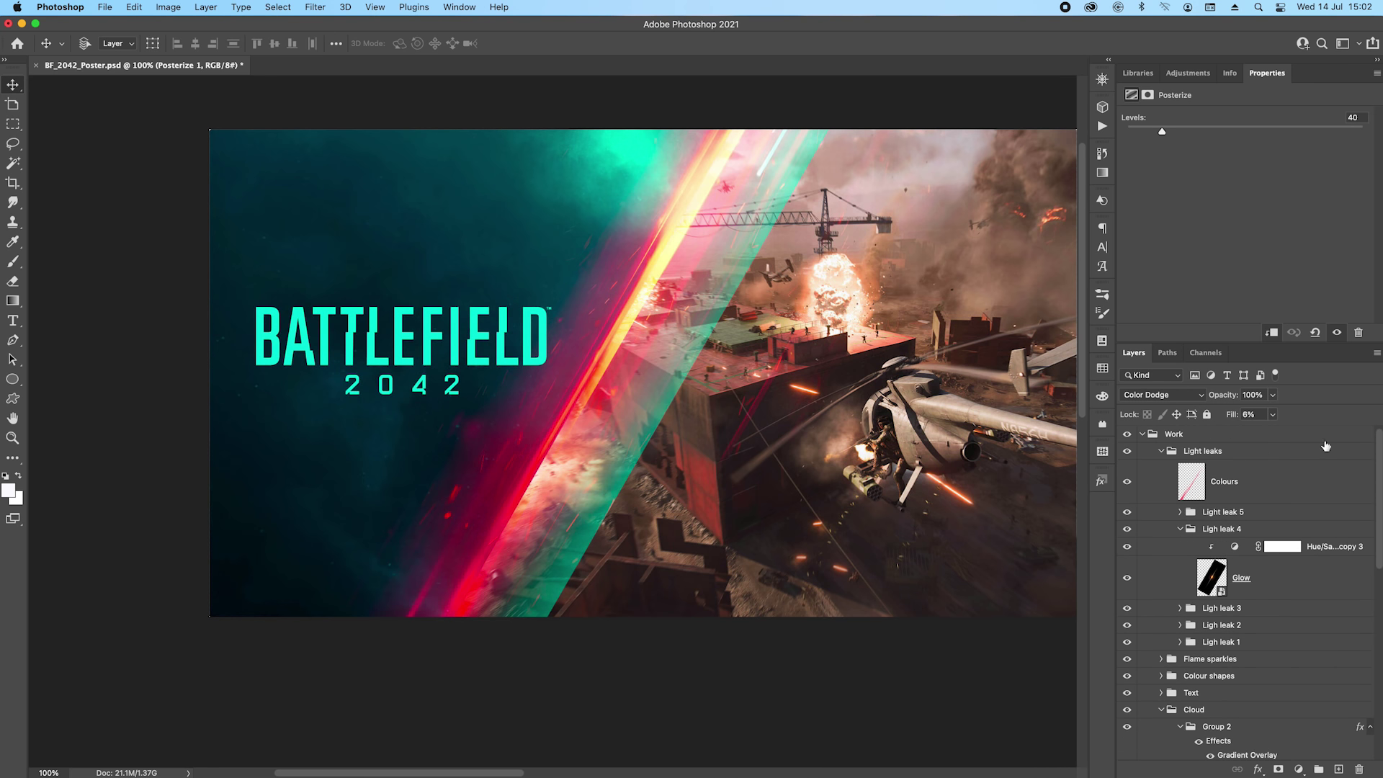
click(1142, 435)
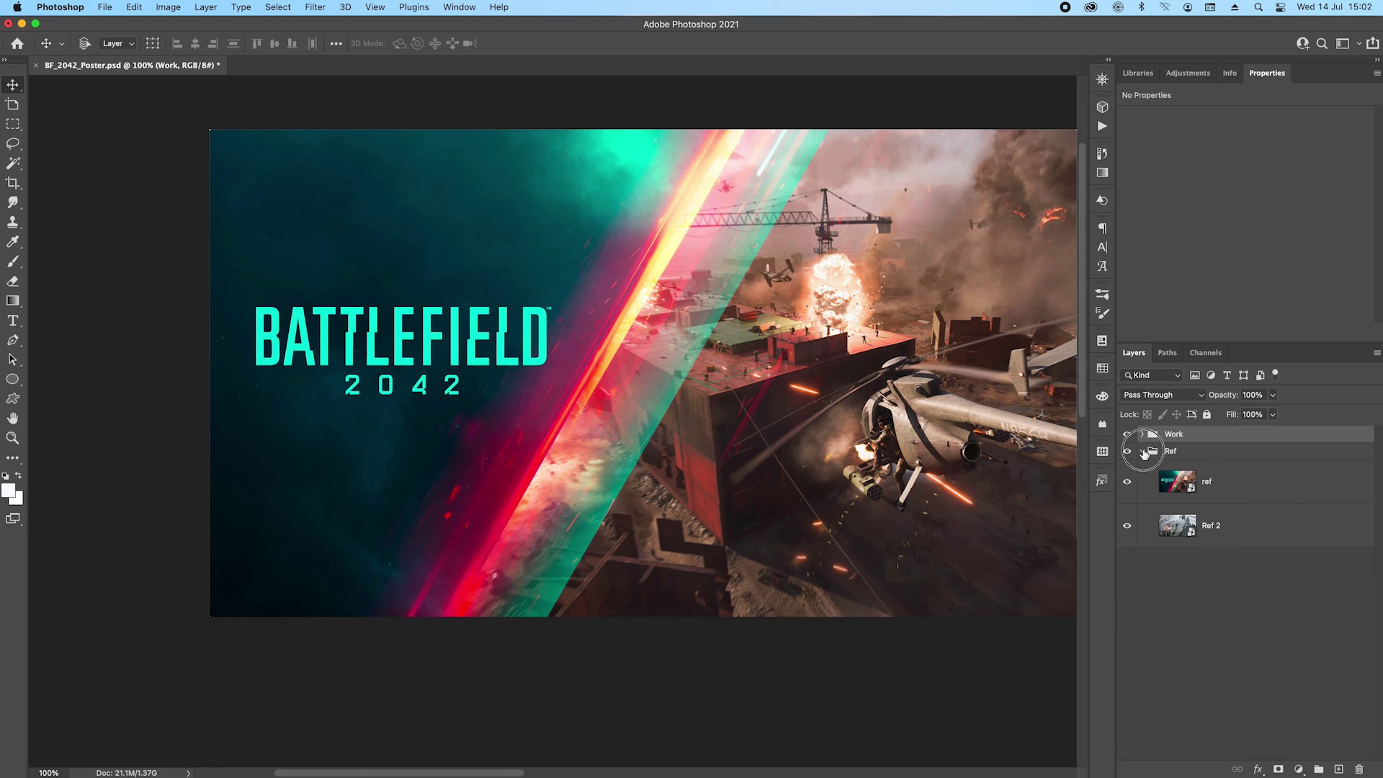
Step: Collapse the Ref group and pan the canvas over to the POSTER DESIGN banner
click(1142, 450)
drag(1039, 378, 272, 385)
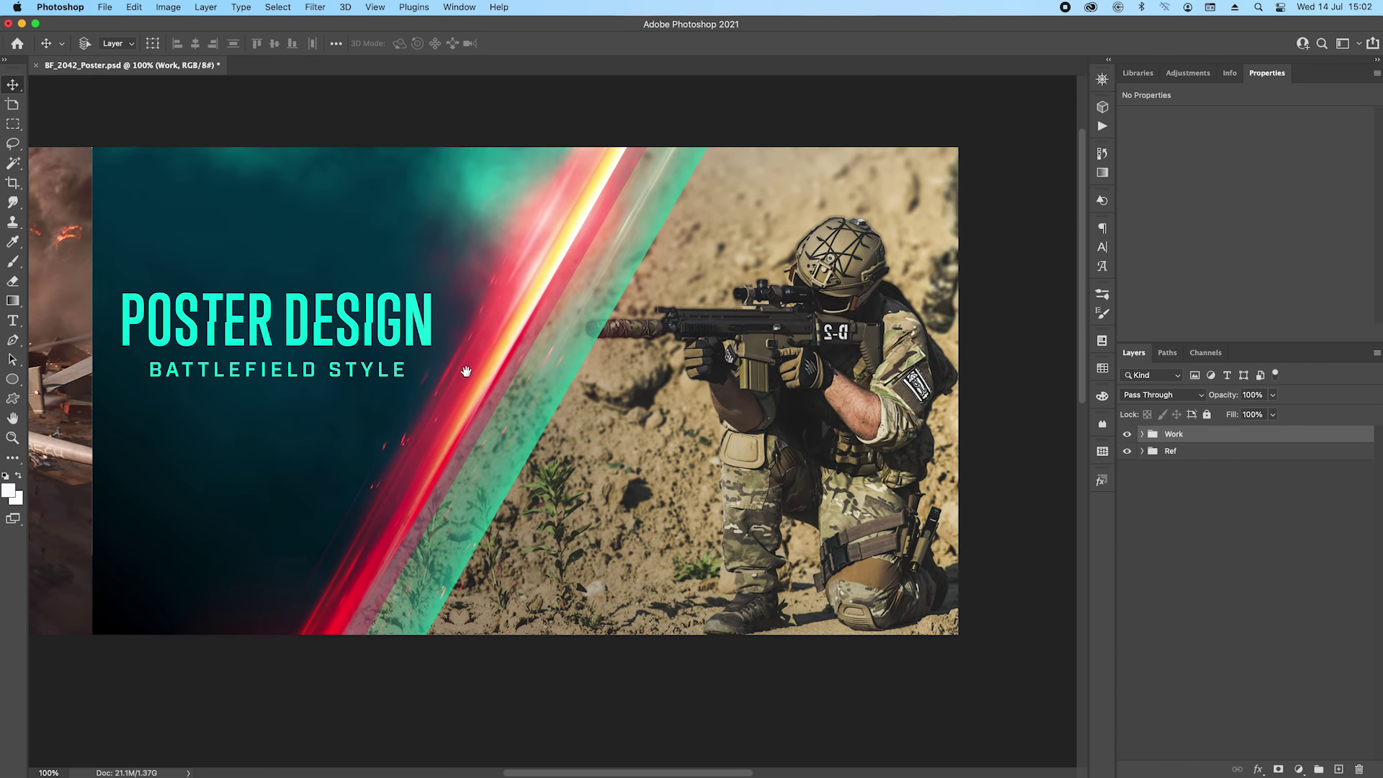
drag(466, 371, 438, 362)
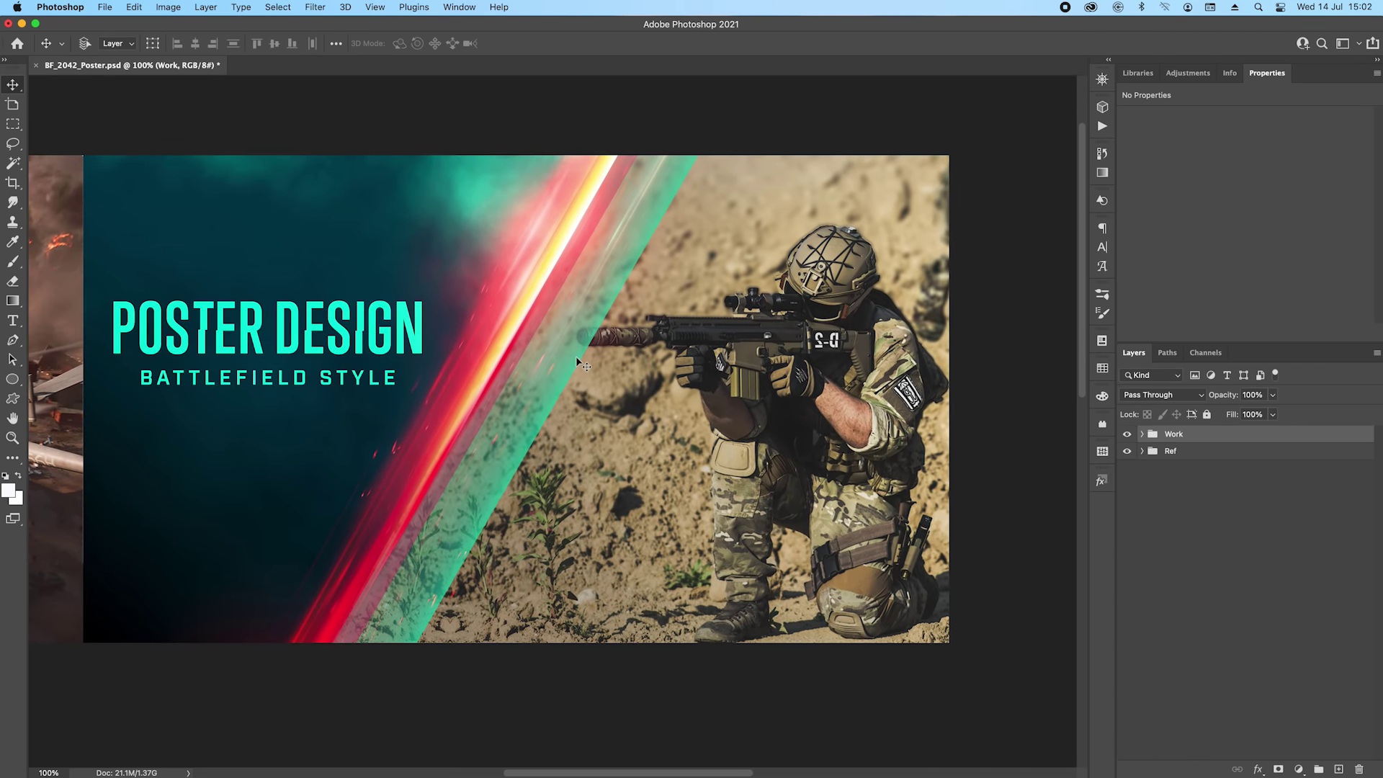
Step: Zoom in on the banner and expand the Work group to show its subgroups
scroll(576, 356, up, 2)
scroll(571, 367, down, 3)
scroll(570, 367, left, 3)
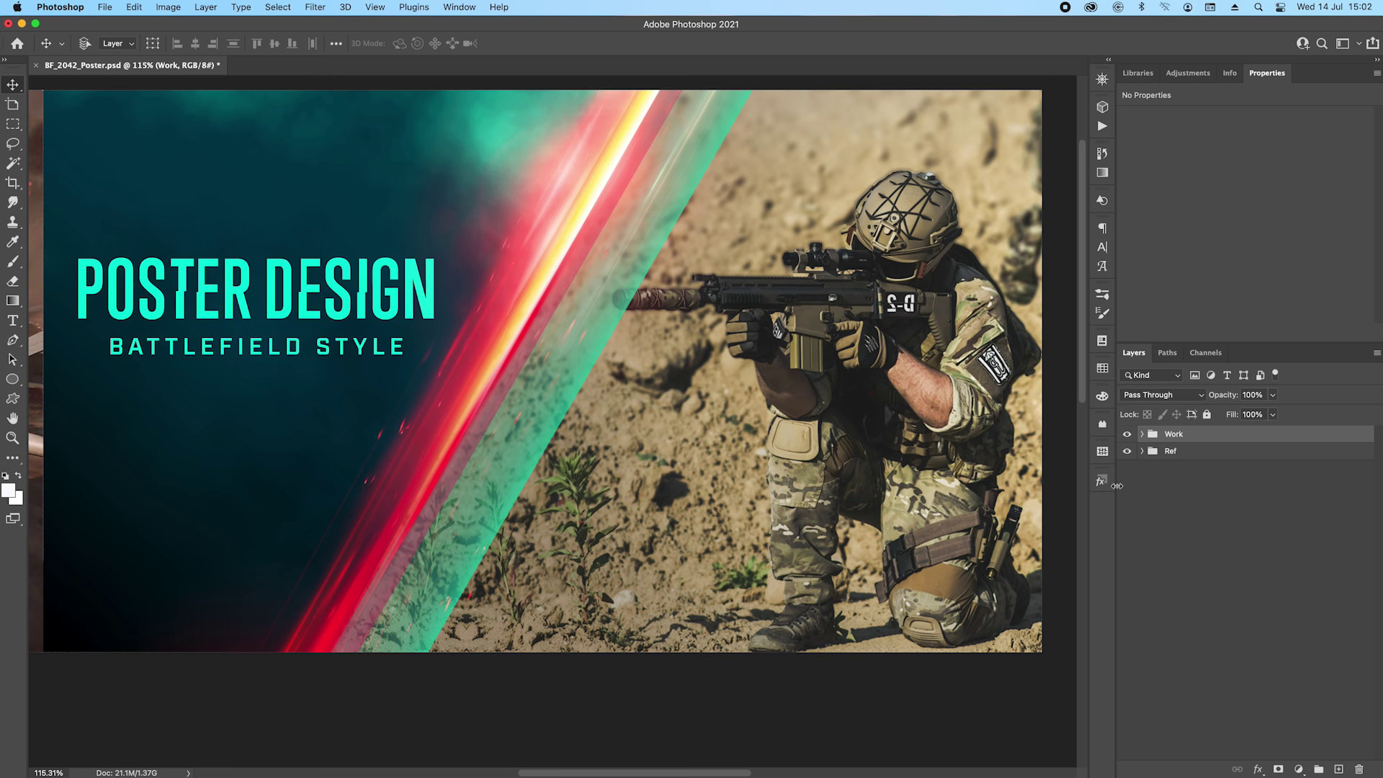
click(1141, 435)
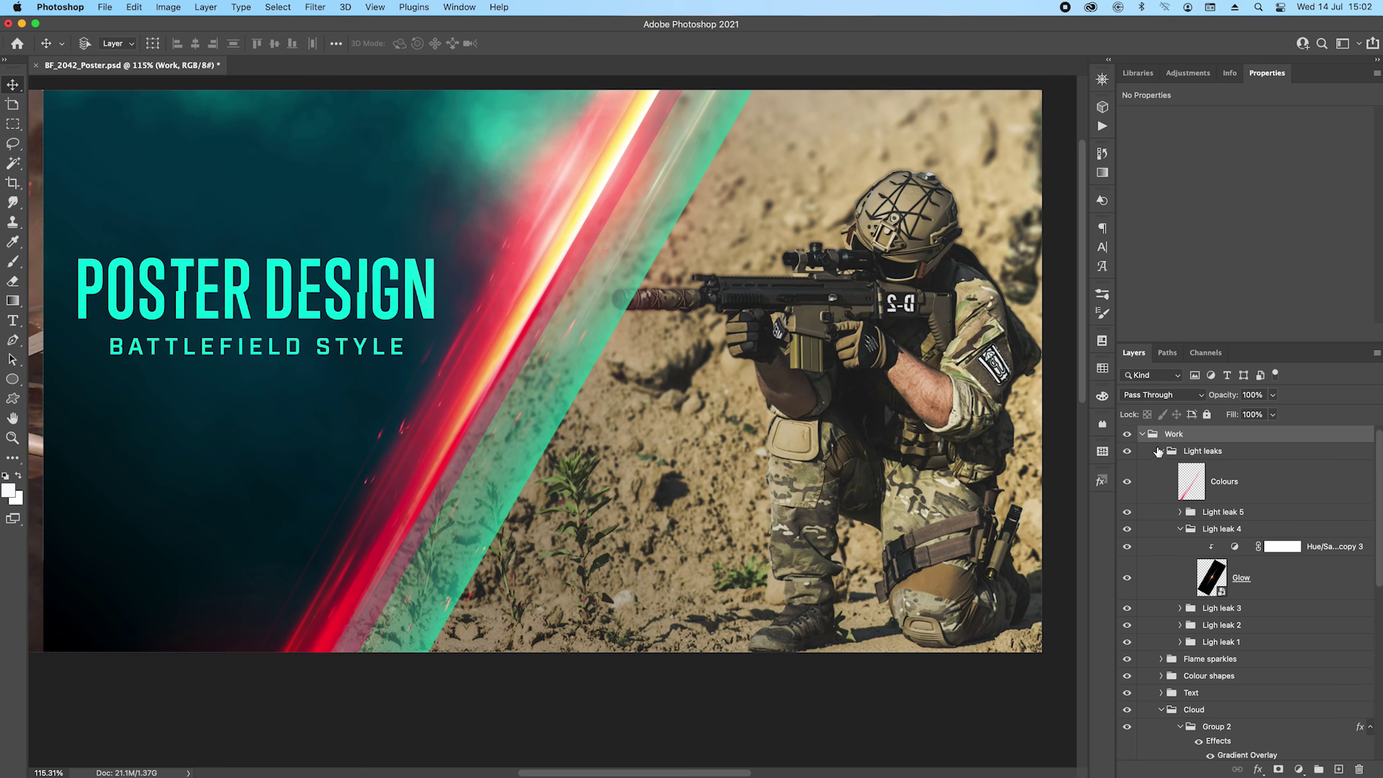
Step: Collapse the Light leaks, Cloud and BF2042 ref groups inside Work
click(1158, 451)
click(1160, 451)
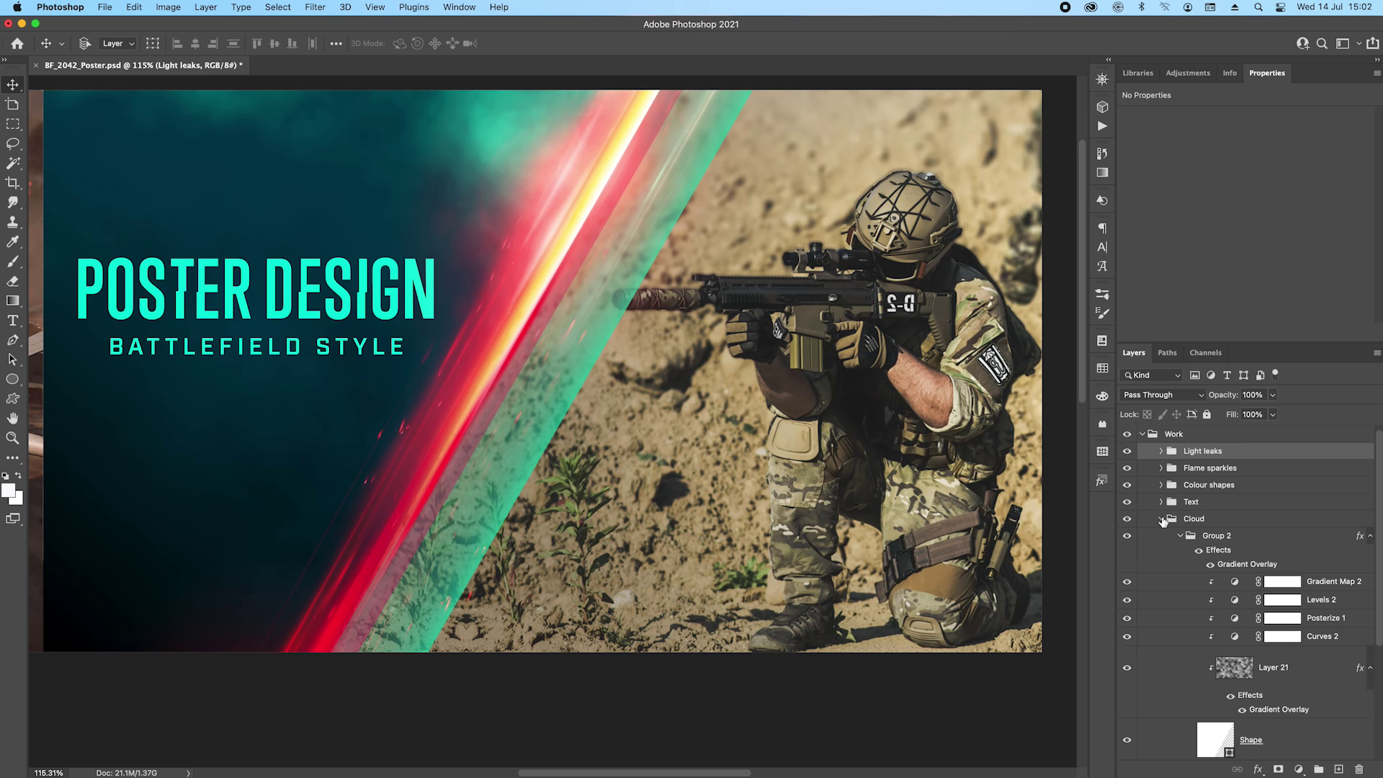
click(1161, 519)
click(1160, 536)
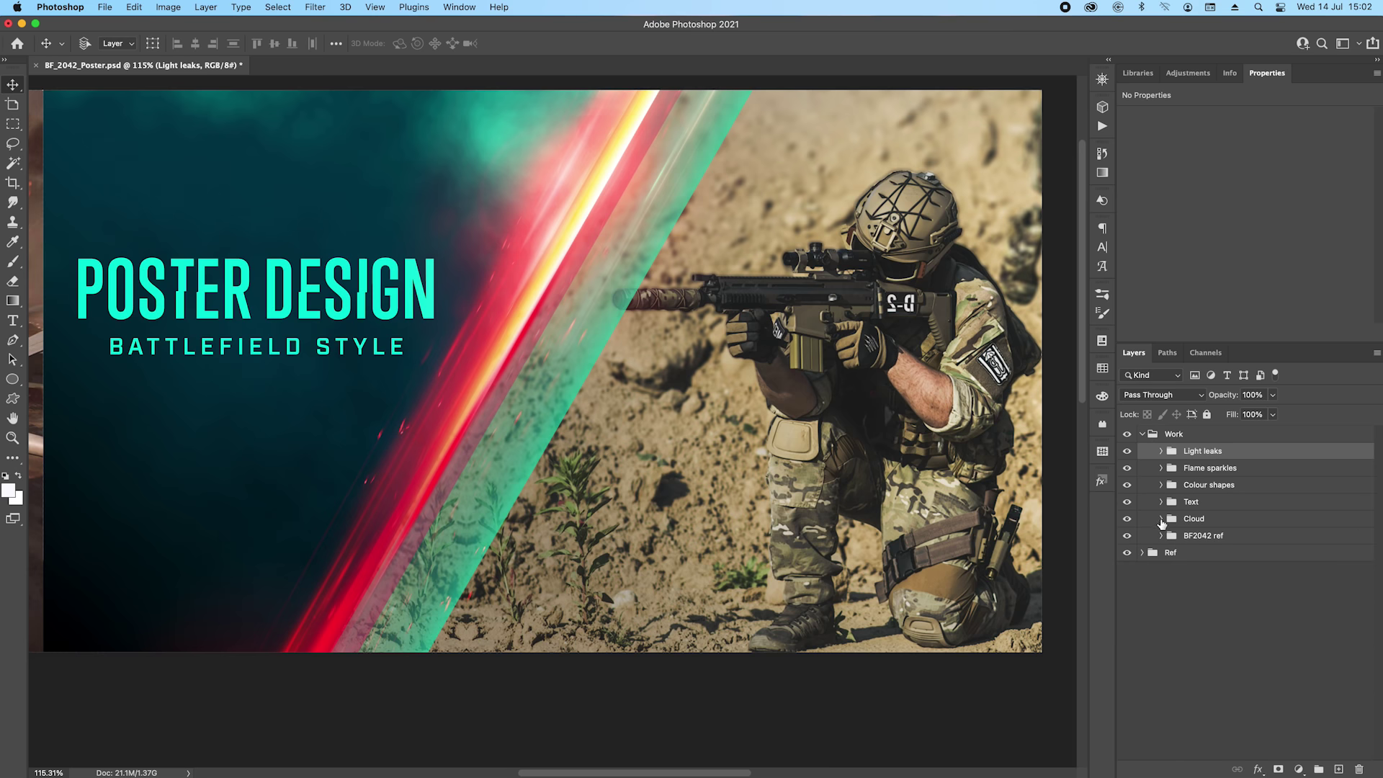
Step: Expand the Cloud group and select its cloud texture, Layer 21
click(1161, 519)
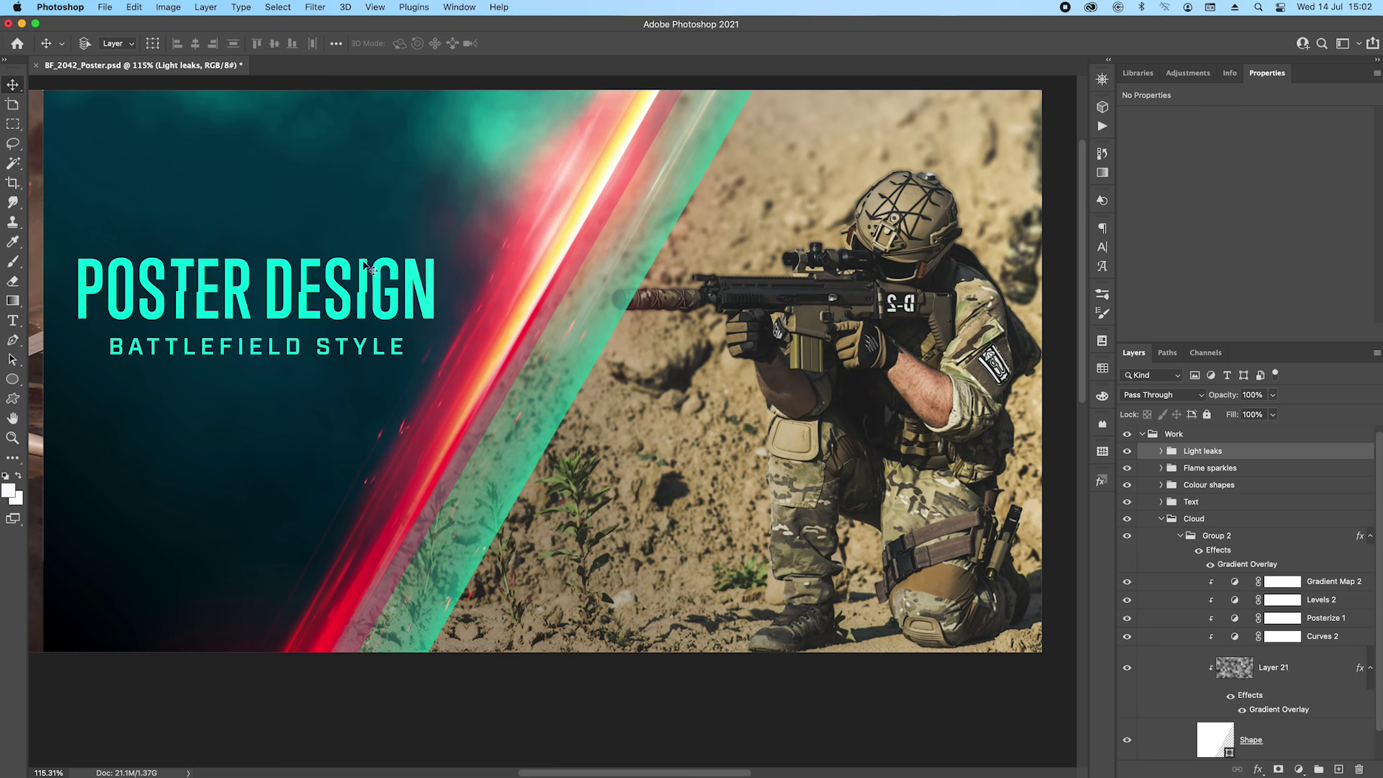
scroll(1318, 673, down, 2)
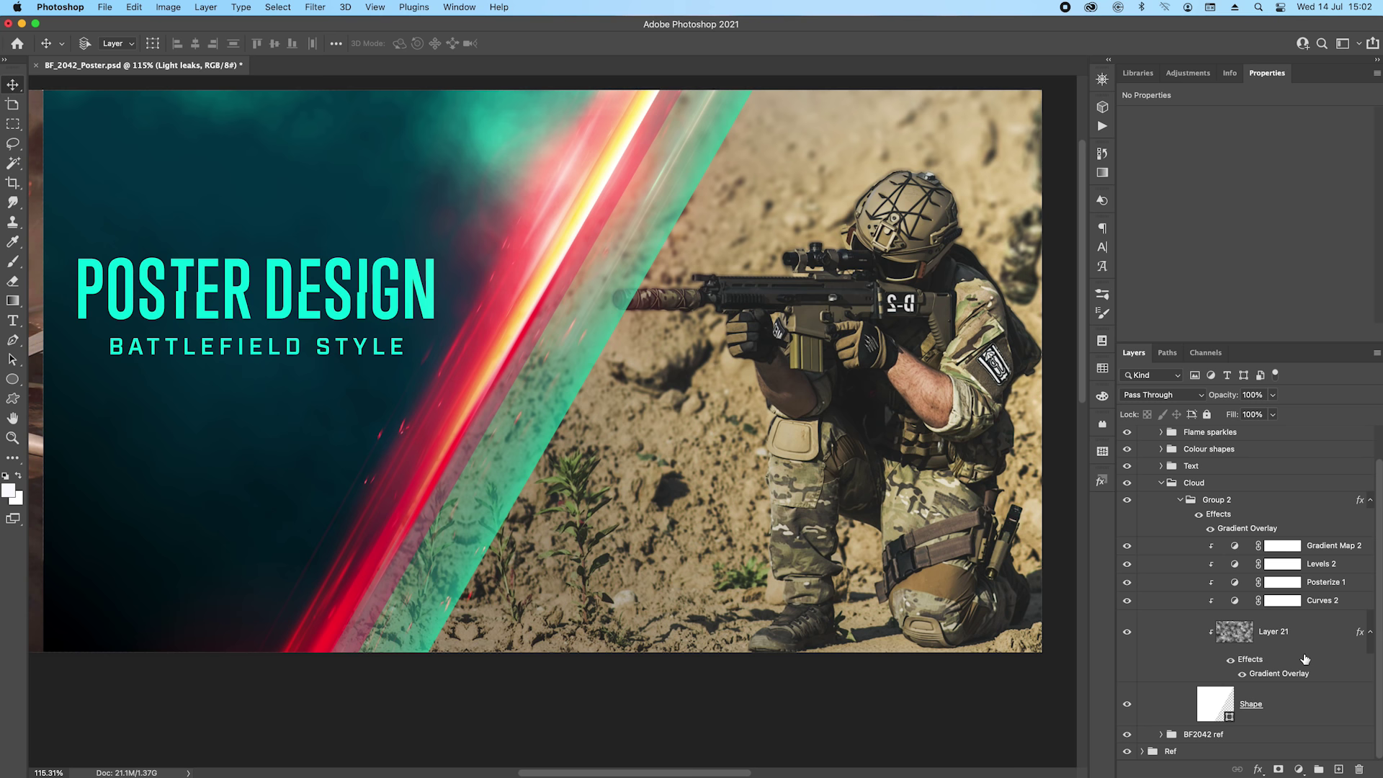
click(1264, 641)
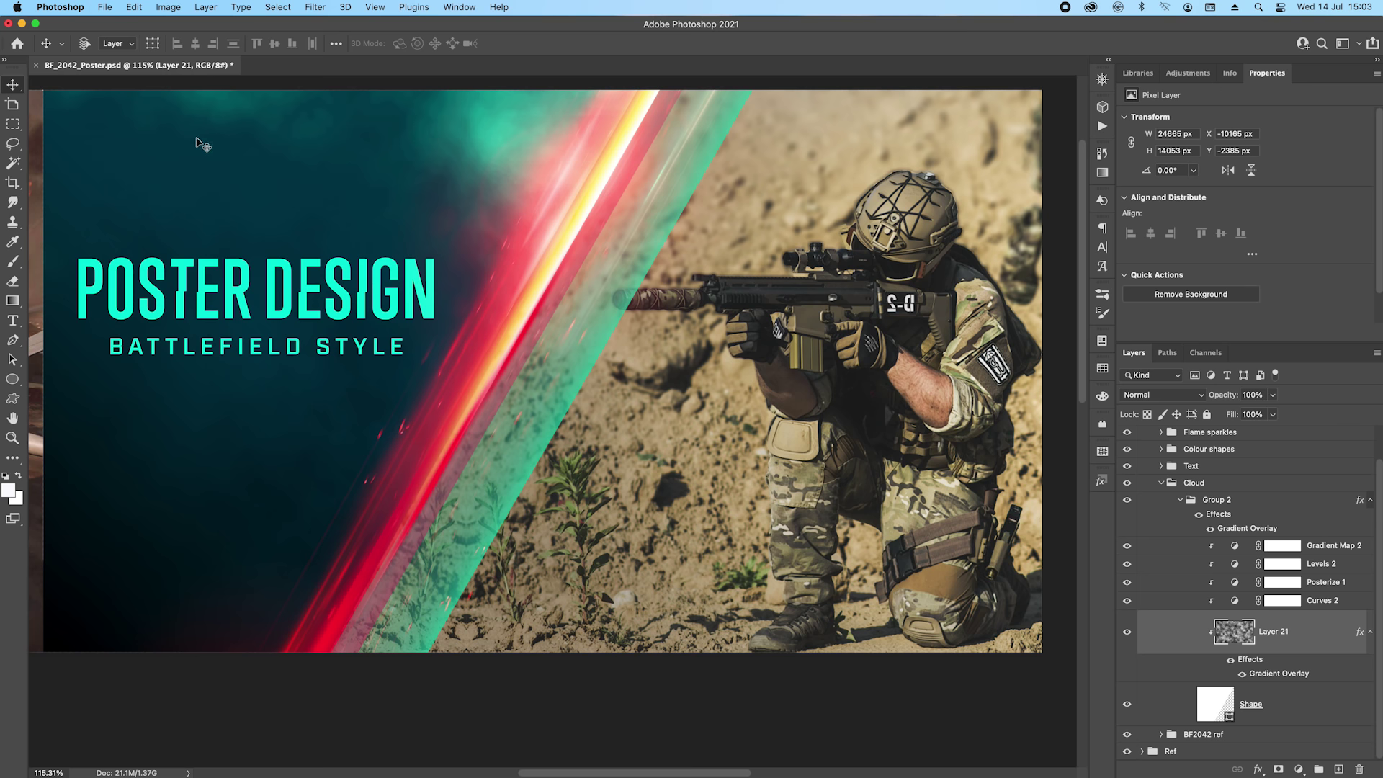
scroll(372, 250, left, 10)
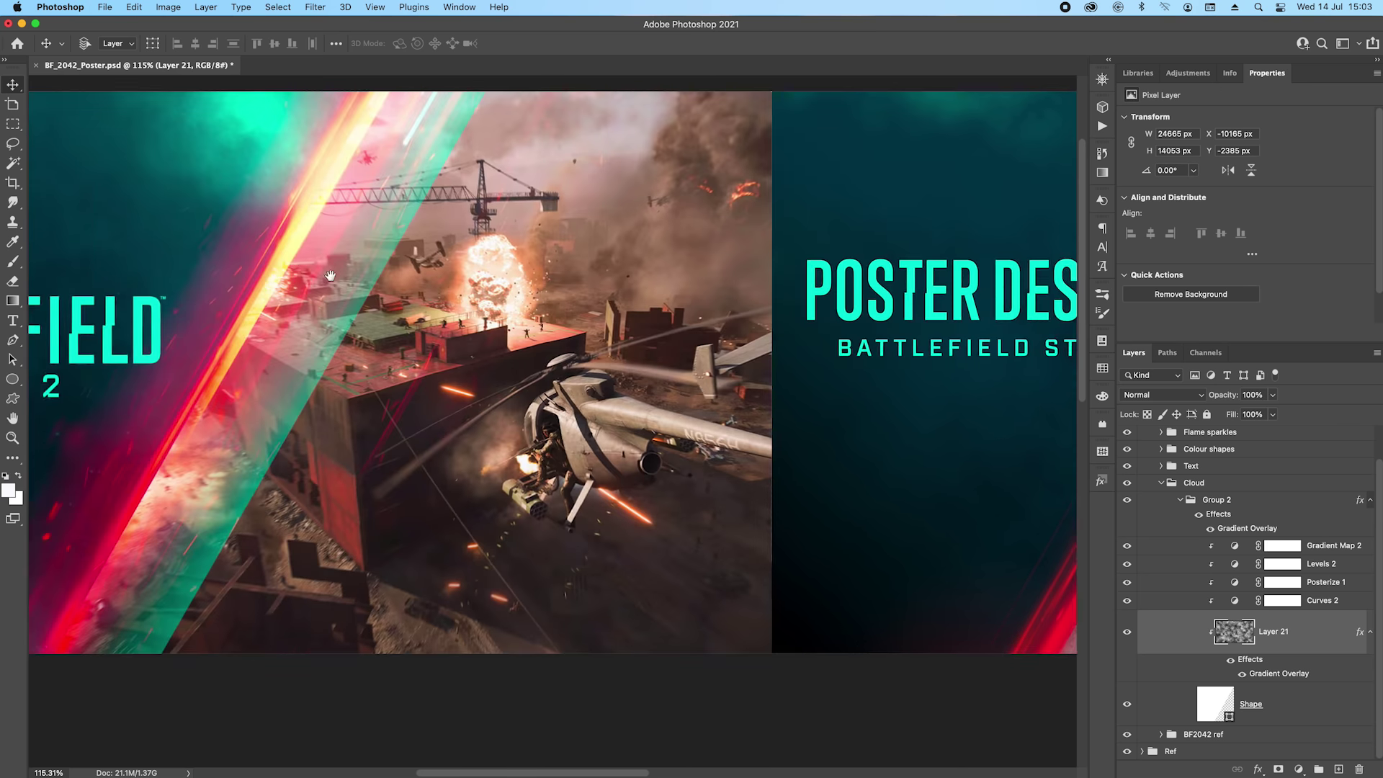
scroll(423, 330, right, 10)
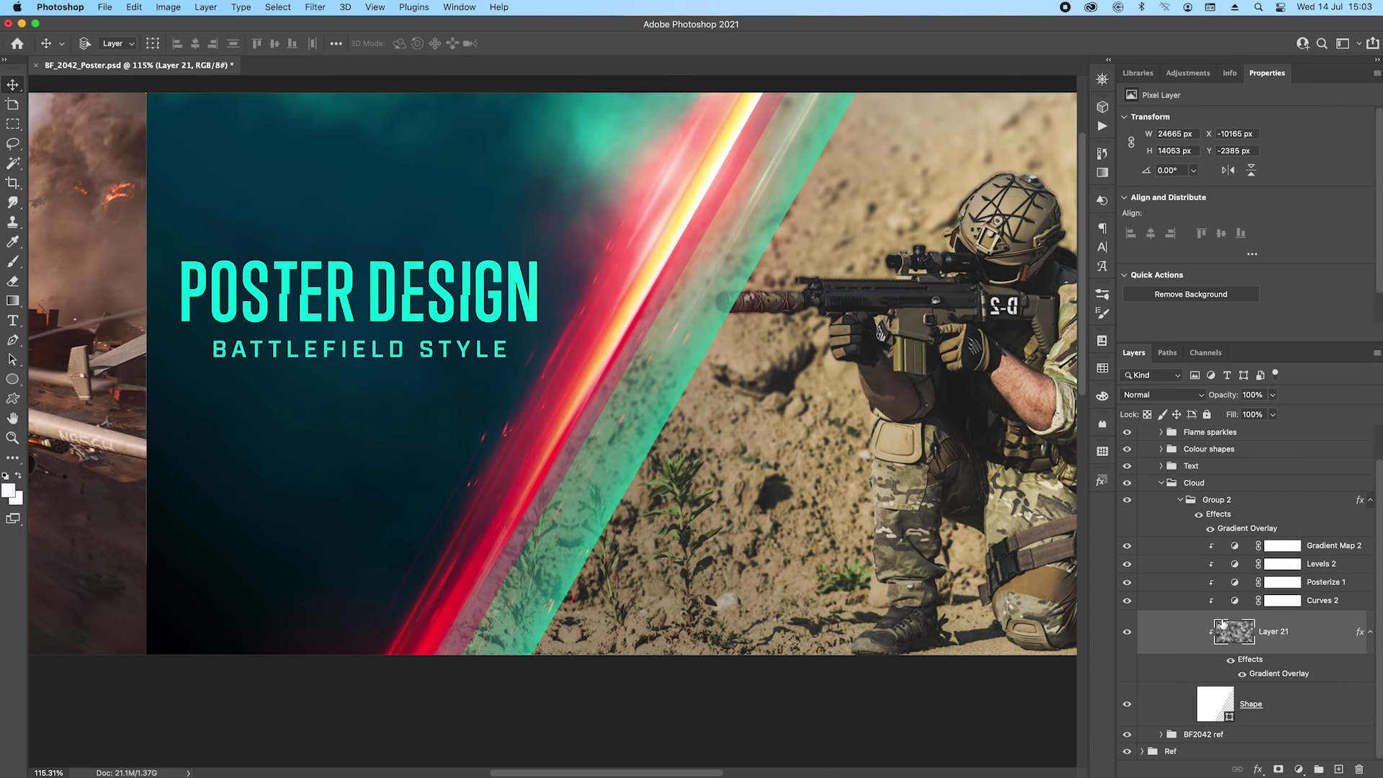
scroll(826, 496, down, 8)
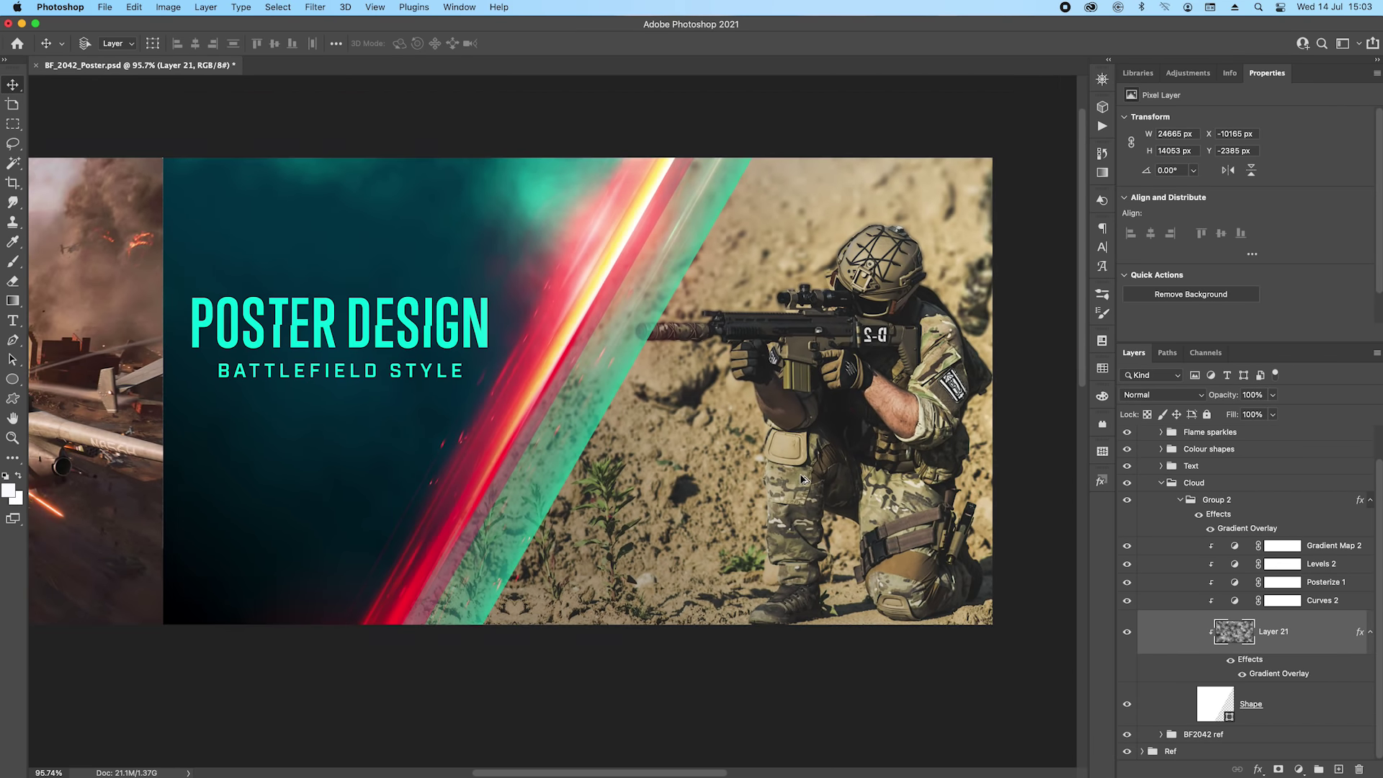
Step: Free-transform Layer 21 and nudge the cloud texture slightly up and left
key(super+t)
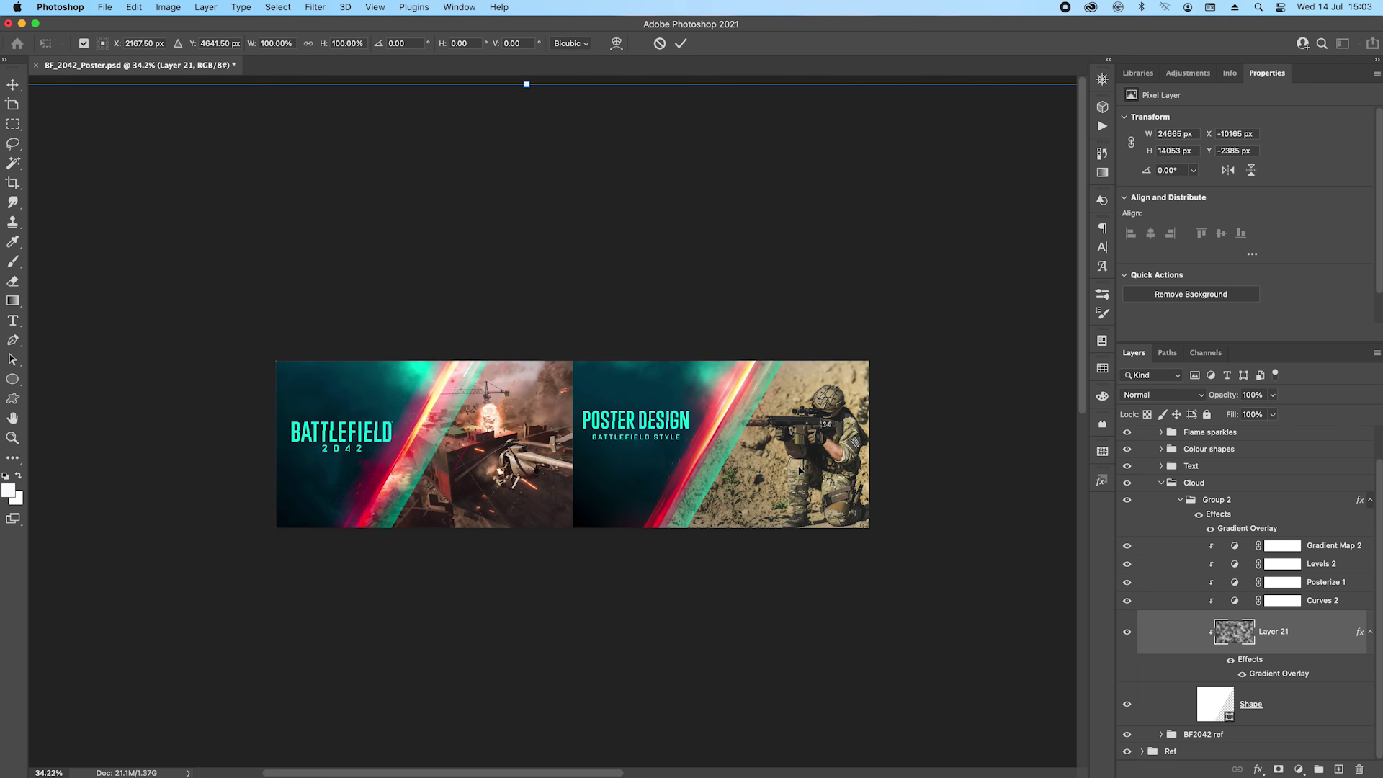
scroll(799, 469, down, 6)
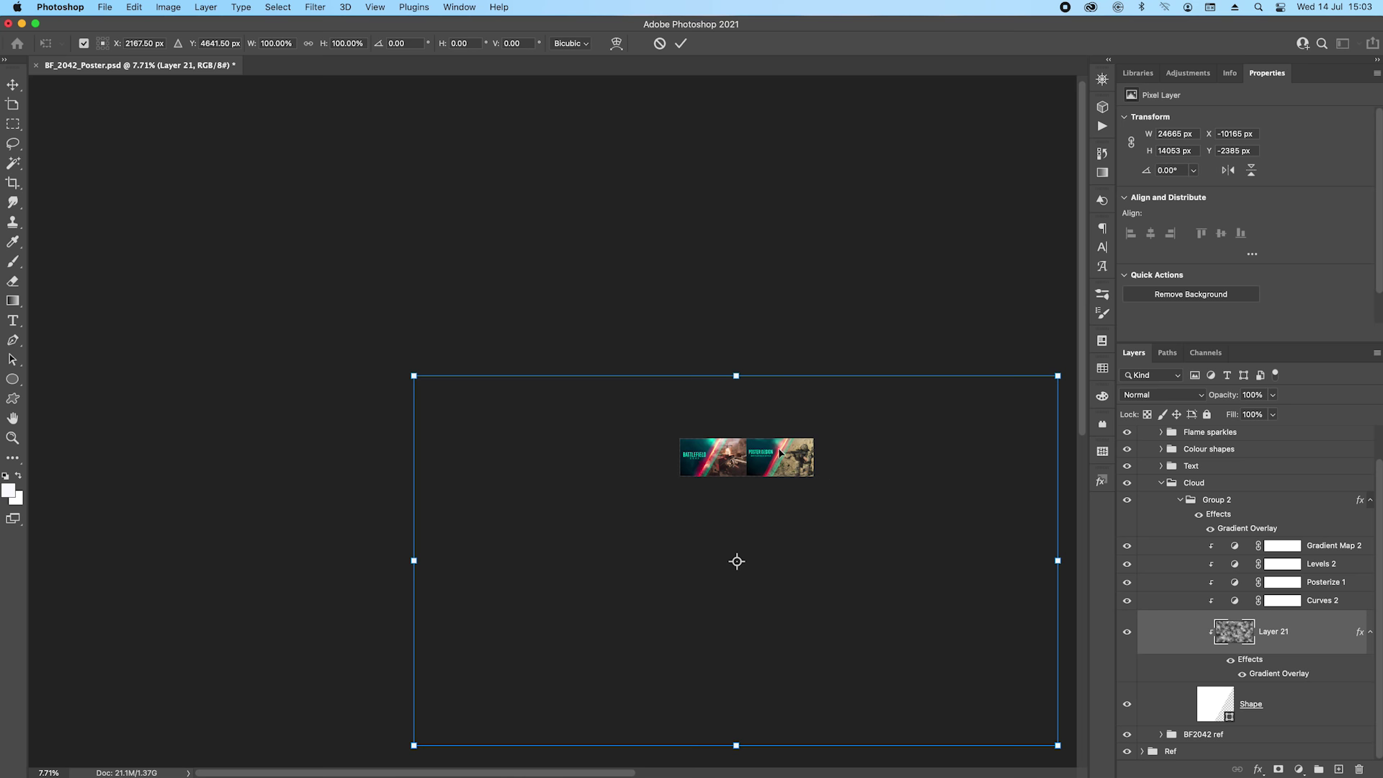
scroll(783, 452, up, 8)
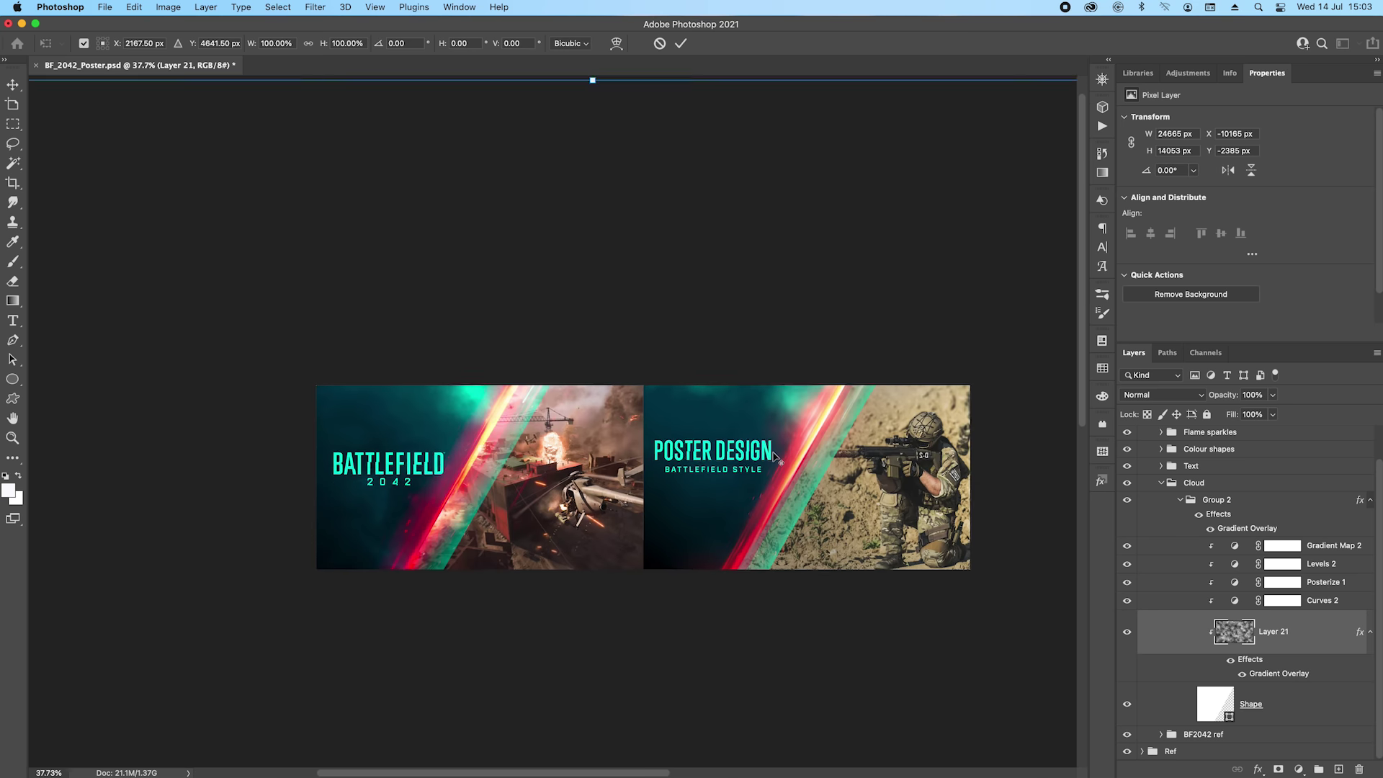
mouse_move(782, 353)
mouse_down()
mouse_move(728, 336)
mouse_move(752, 371)
mouse_move(797, 309)
mouse_move(703, 253)
mouse_move(727, 396)
mouse_move(775, 288)
mouse_move(843, 238)
mouse_move(859, 316)
mouse_move(839, 350)
mouse_move(765, 346)
mouse_up()
scroll(766, 339, down, 3)
scroll(766, 338, right, 1)
scroll(769, 362, down, 5)
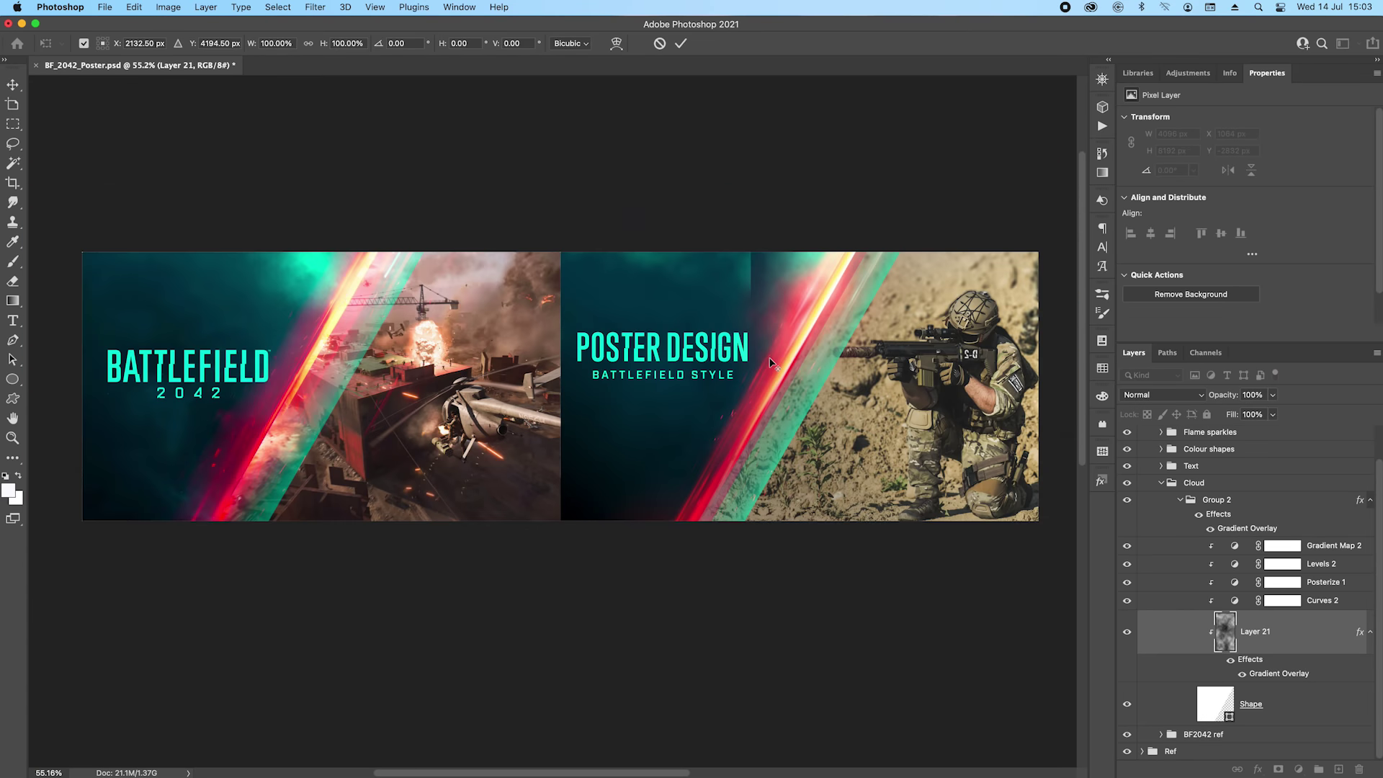
scroll(730, 369, up, 4)
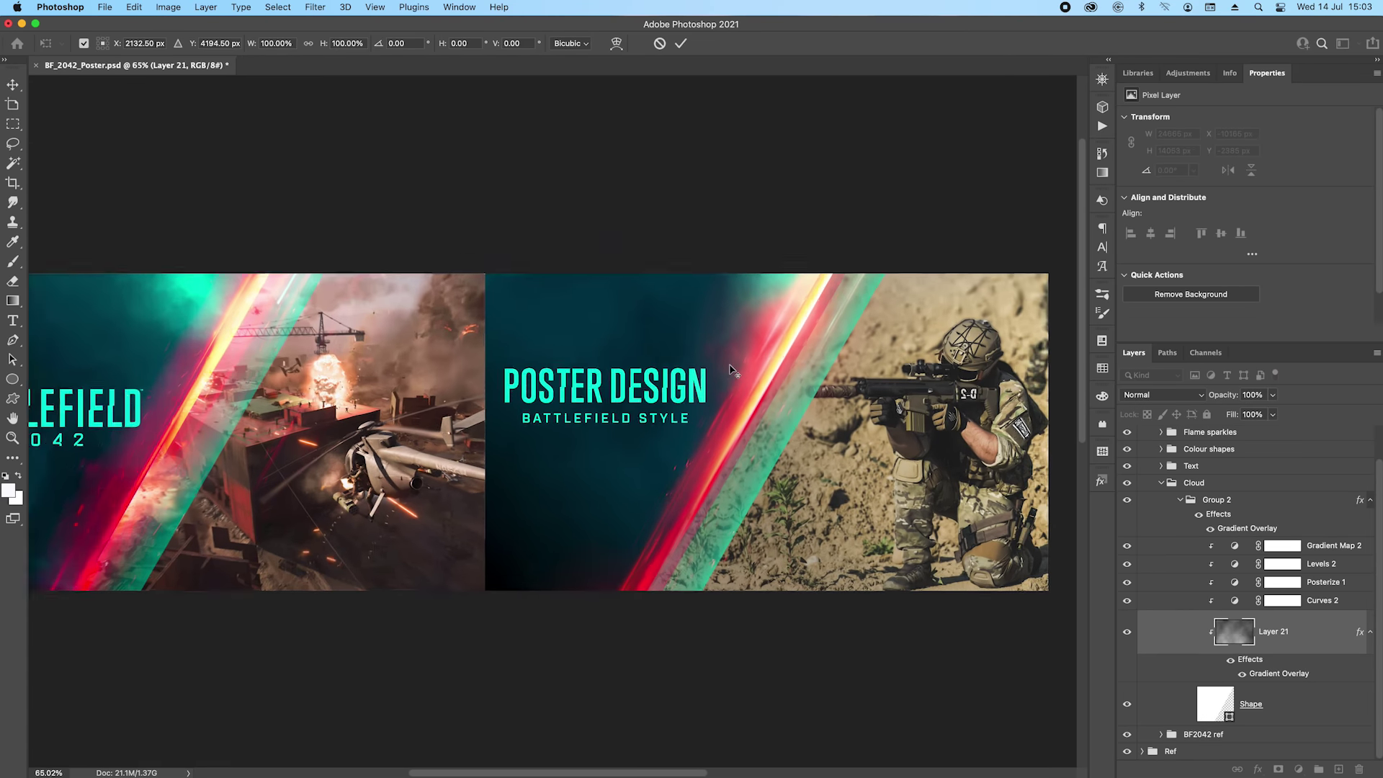
scroll(756, 331, down, 2)
Step: Try a larger cloud move, undo it, and commit the transform
drag(769, 306, 747, 352)
key(super+z)
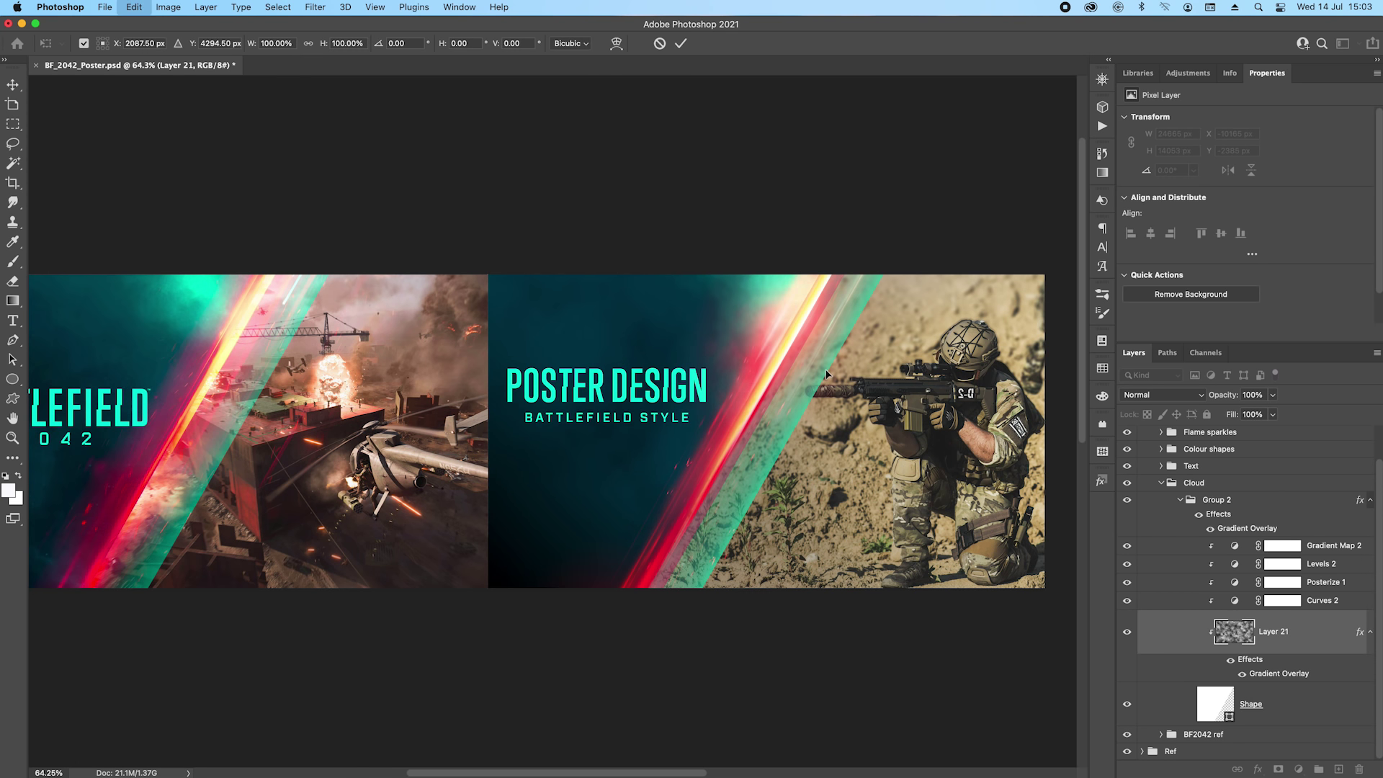
scroll(702, 371, up, 1)
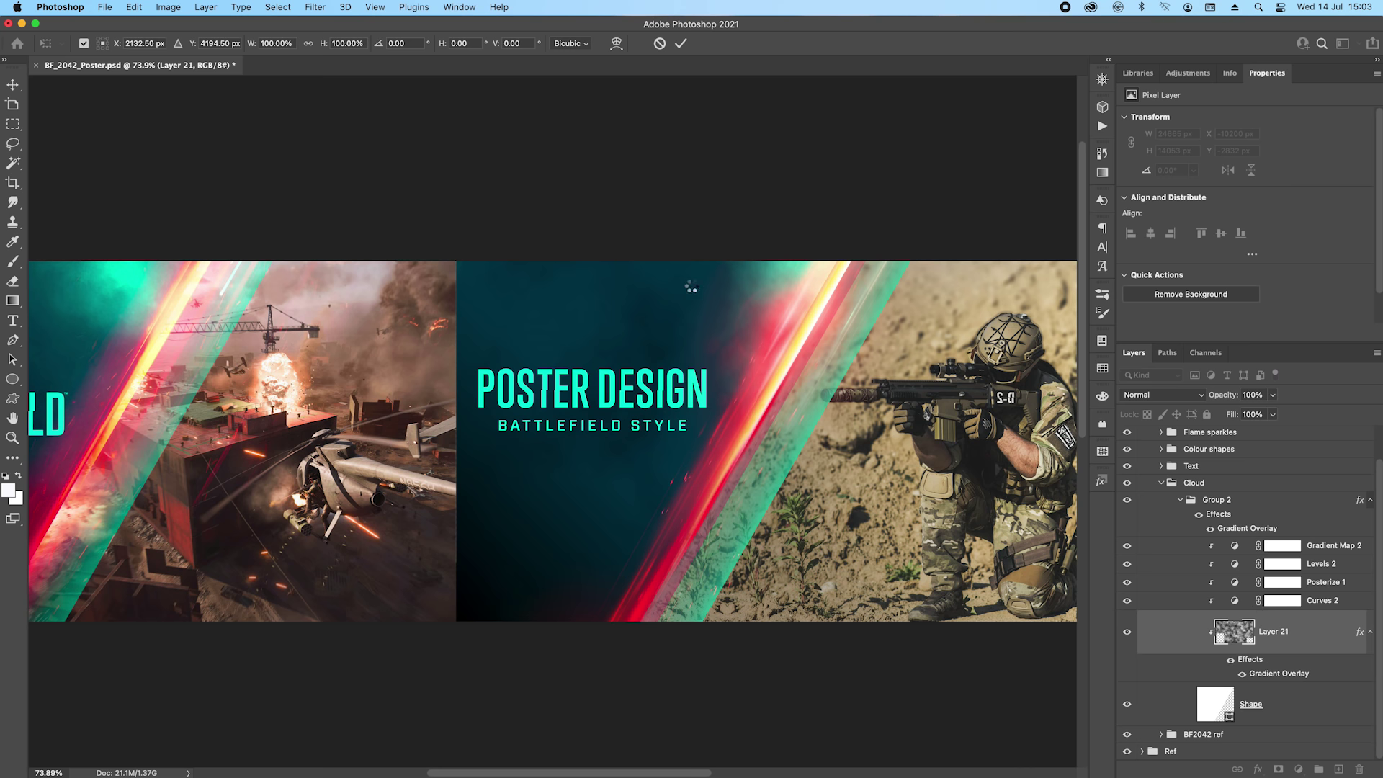
key(Return)
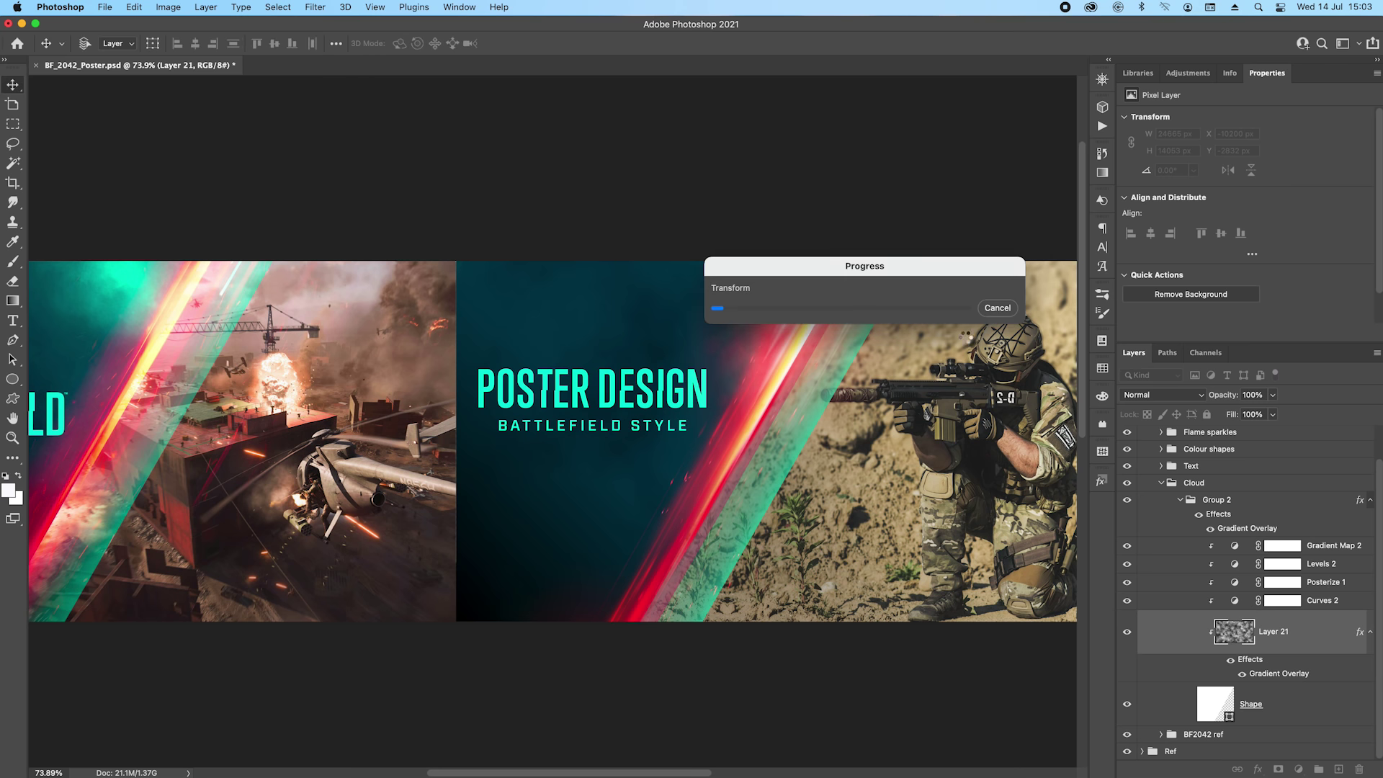
Step: Select Curves 2, then toggle Posterize 1 off and on to compare its effect
click(1282, 600)
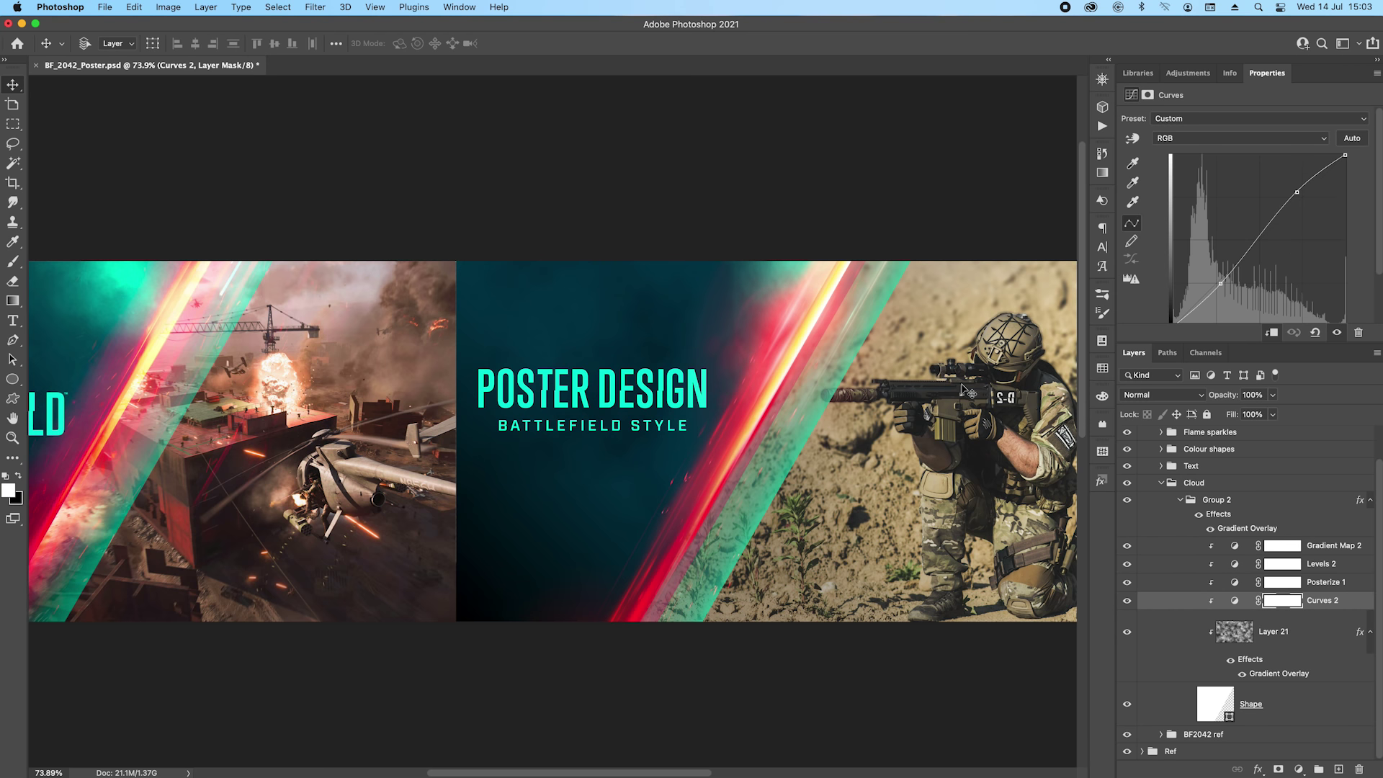
drag(962, 383, 757, 288)
scroll(777, 320, up, 5)
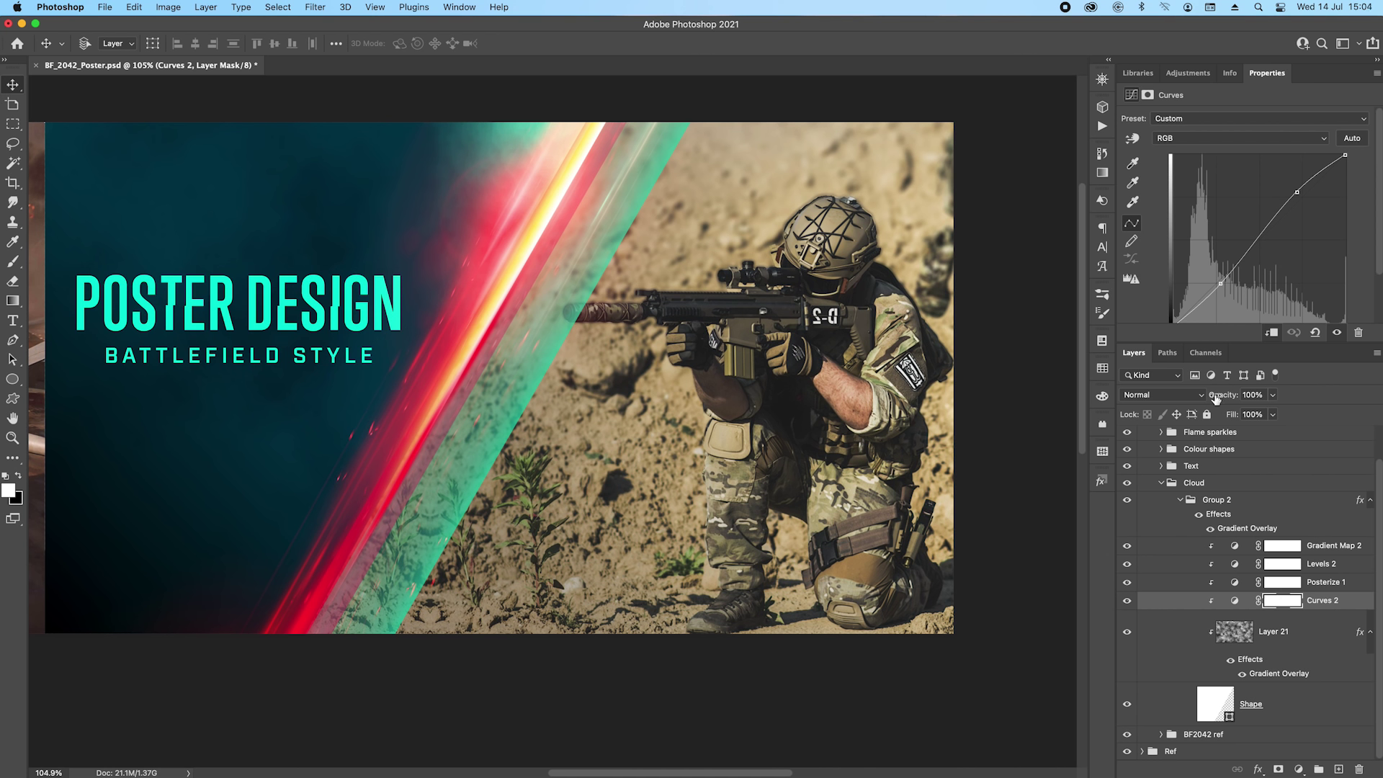
click(1340, 583)
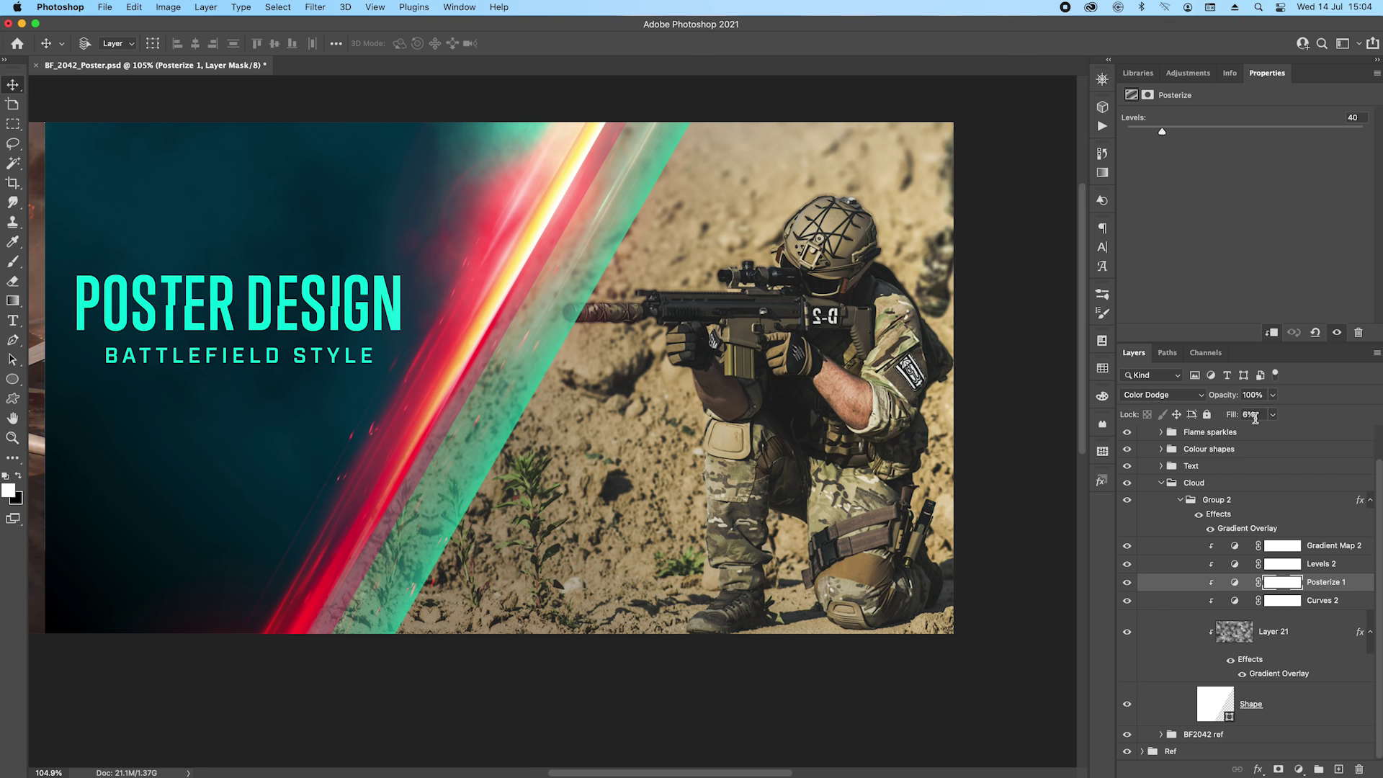
click(1128, 582)
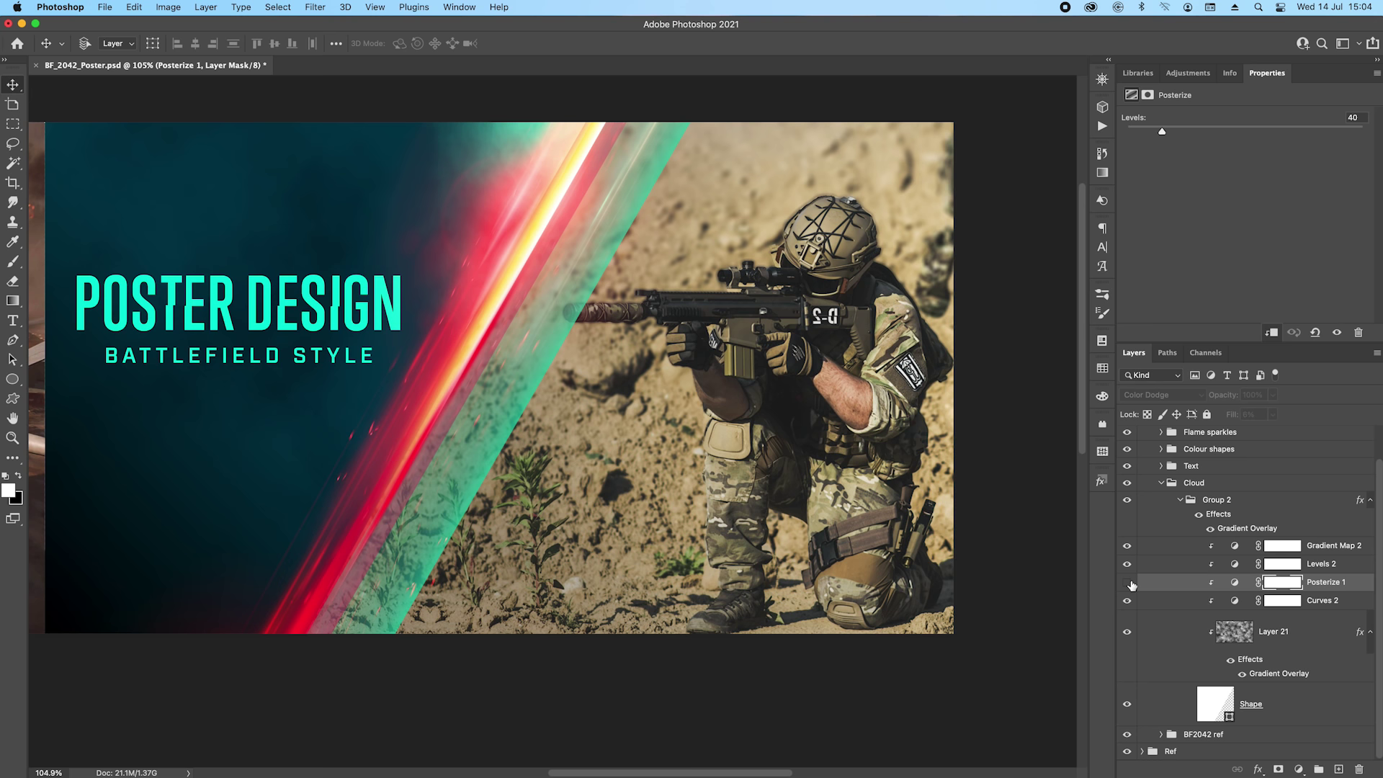
click(1127, 582)
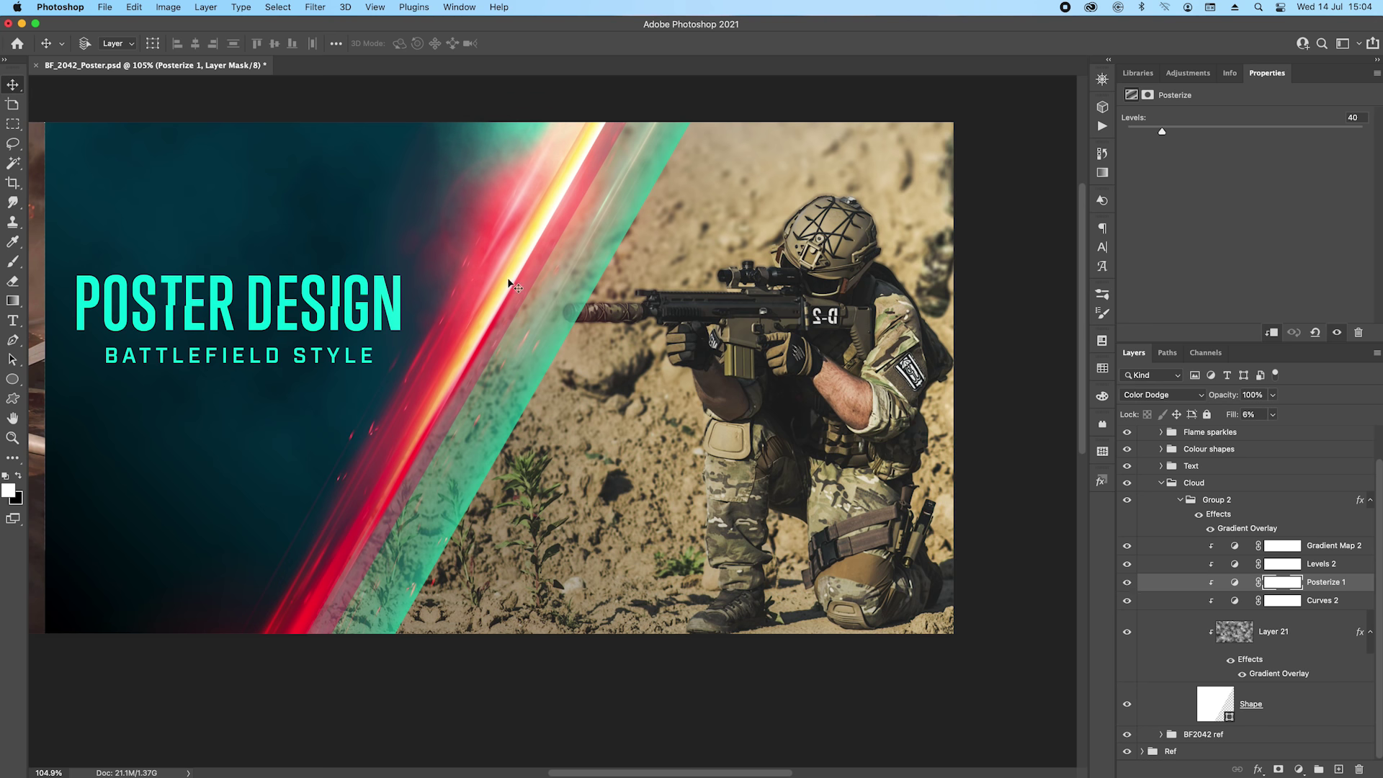
Step: Check Levels 2, compare Gradient Map 2 off and on, then collapse the Cloud group
scroll(509, 283, right, 2)
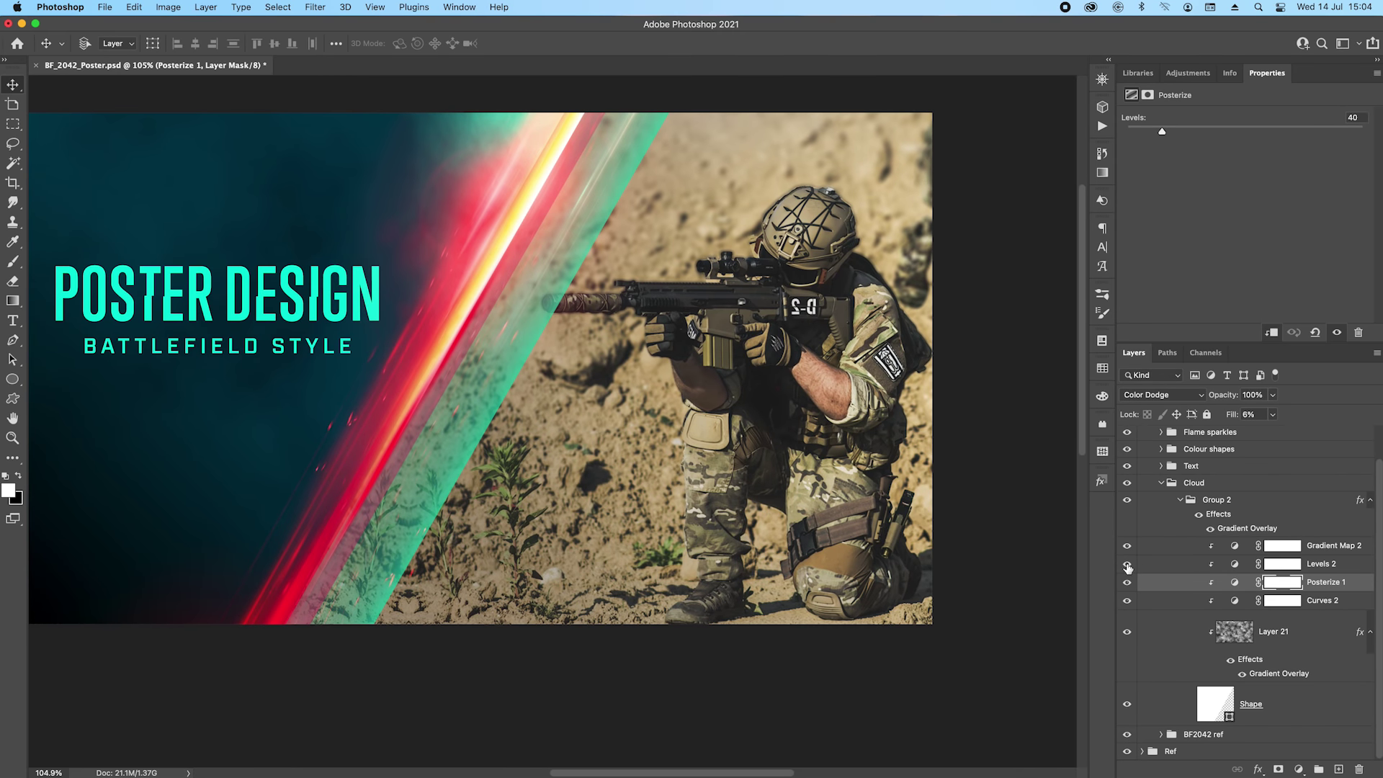
click(1235, 566)
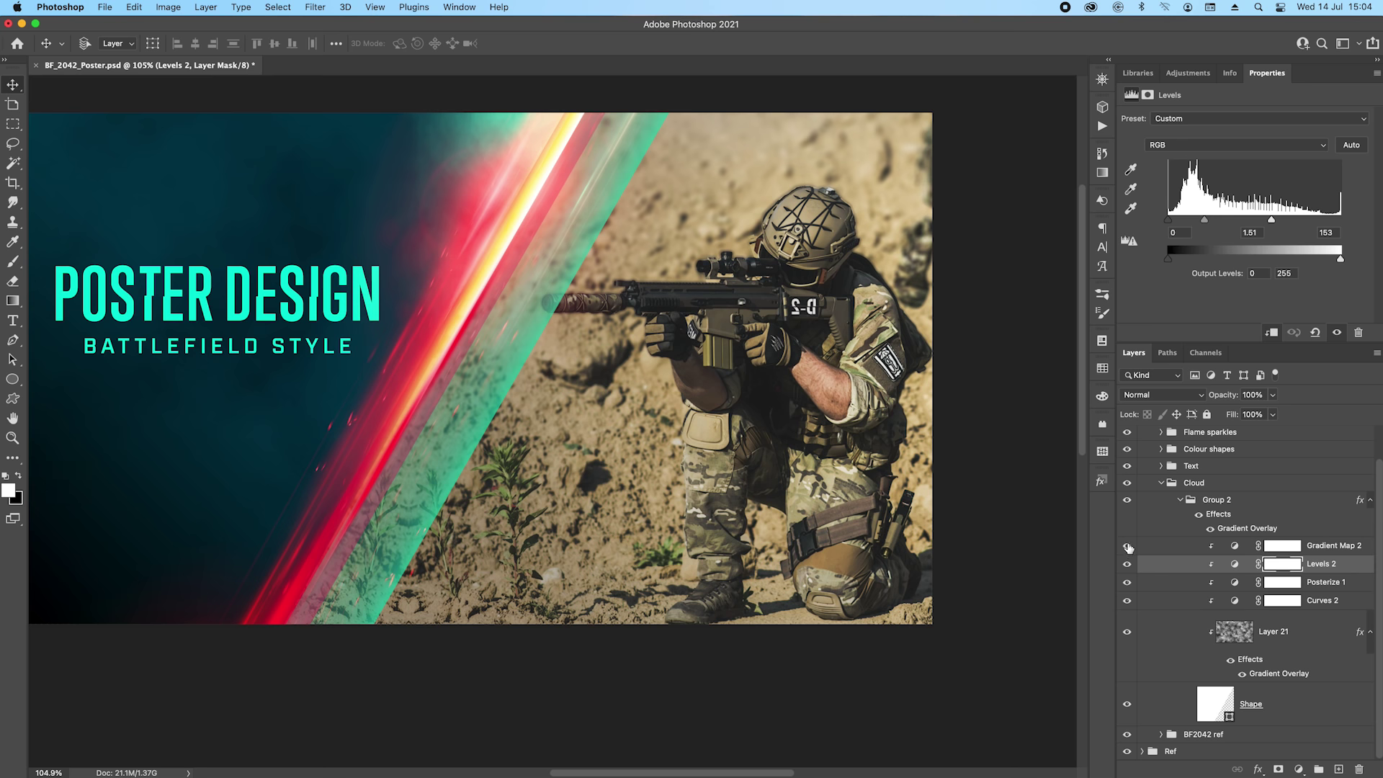
click(1127, 547)
click(1128, 546)
click(1234, 549)
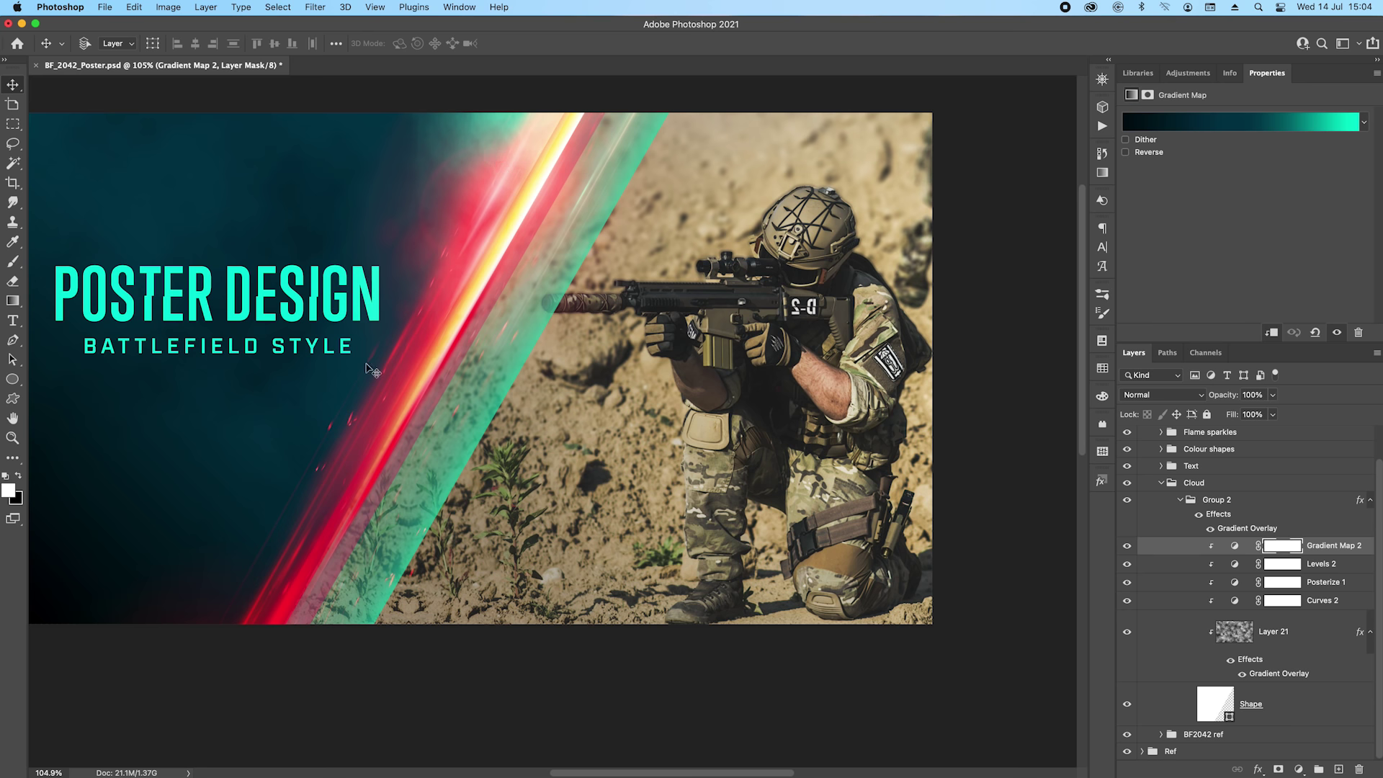
click(1160, 484)
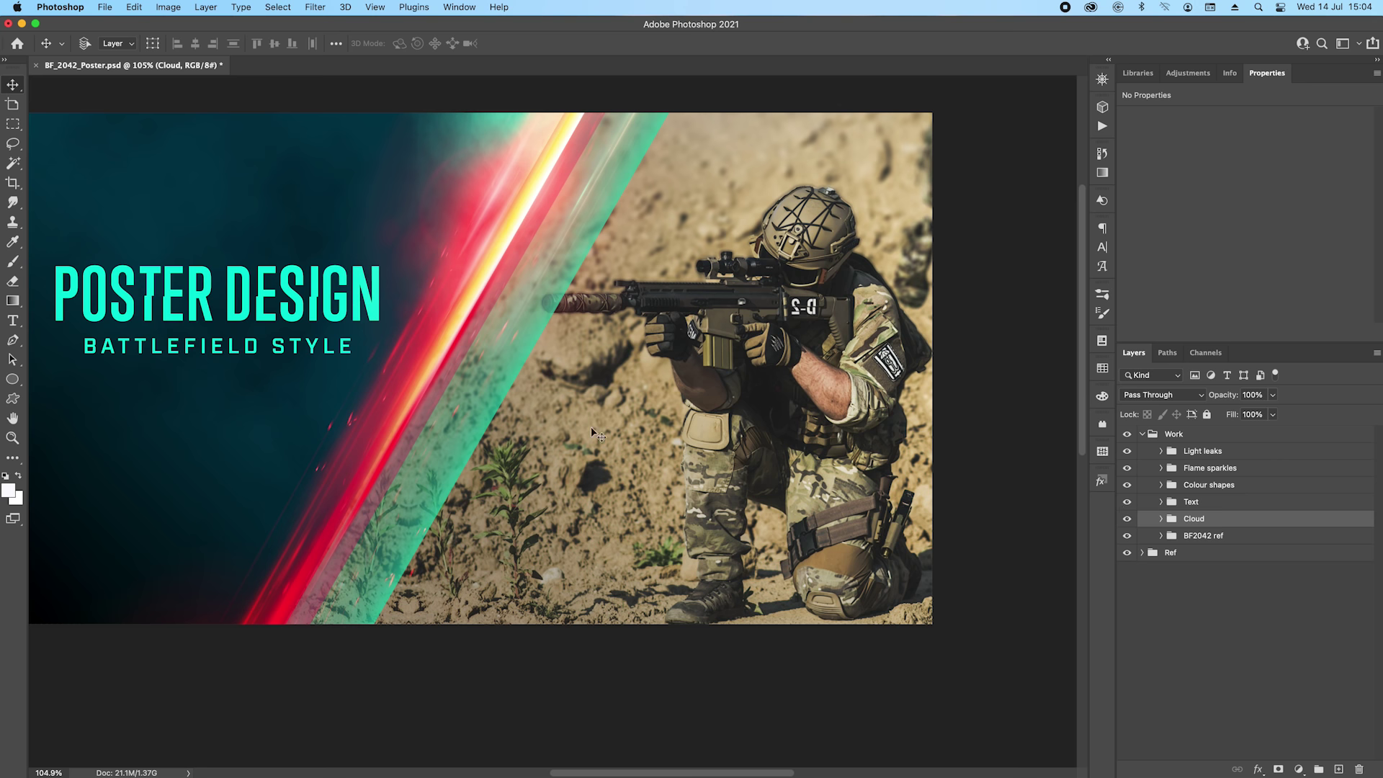
Step: Pan and zoom across the BF2042 reference to inspect the BATTLEFIELD 2042 title and helicopter scene
drag(430, 392, 705, 398)
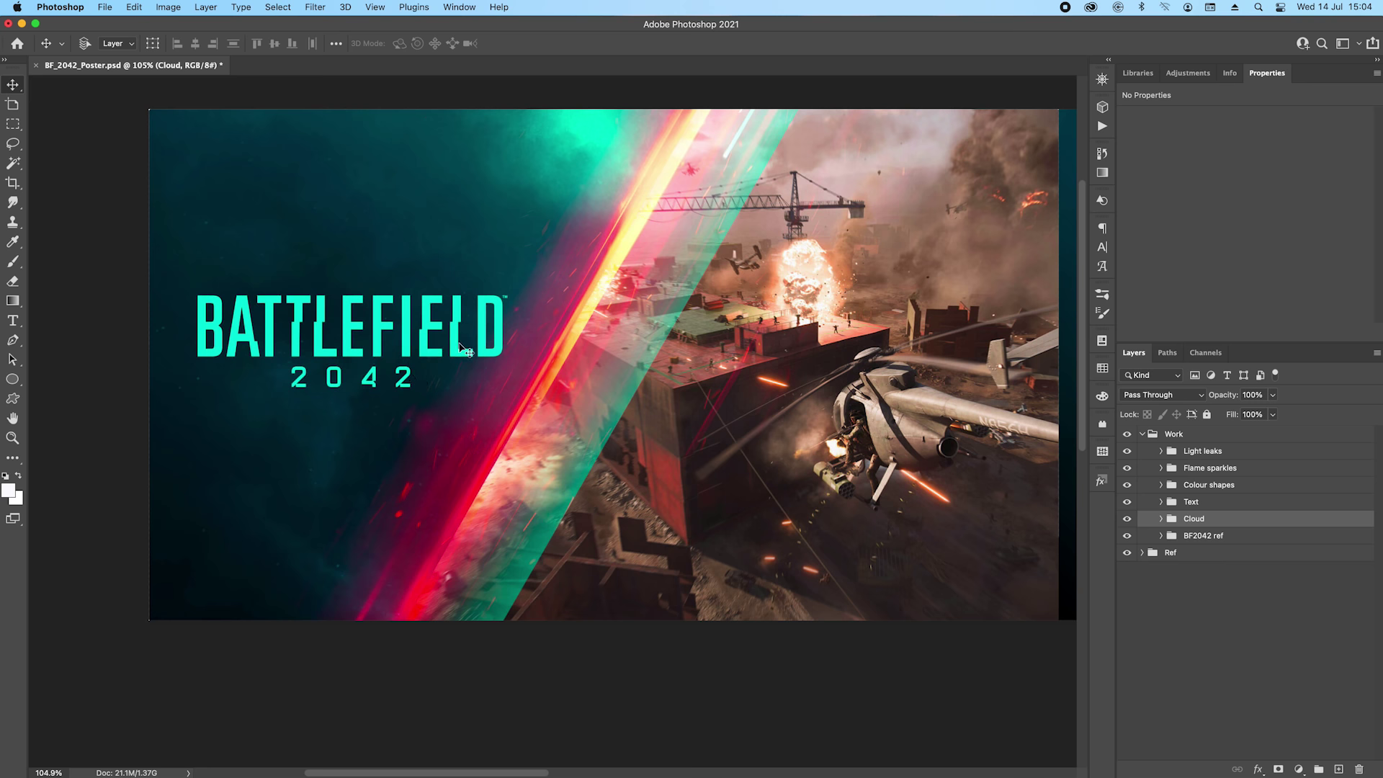
scroll(407, 318, down, 3)
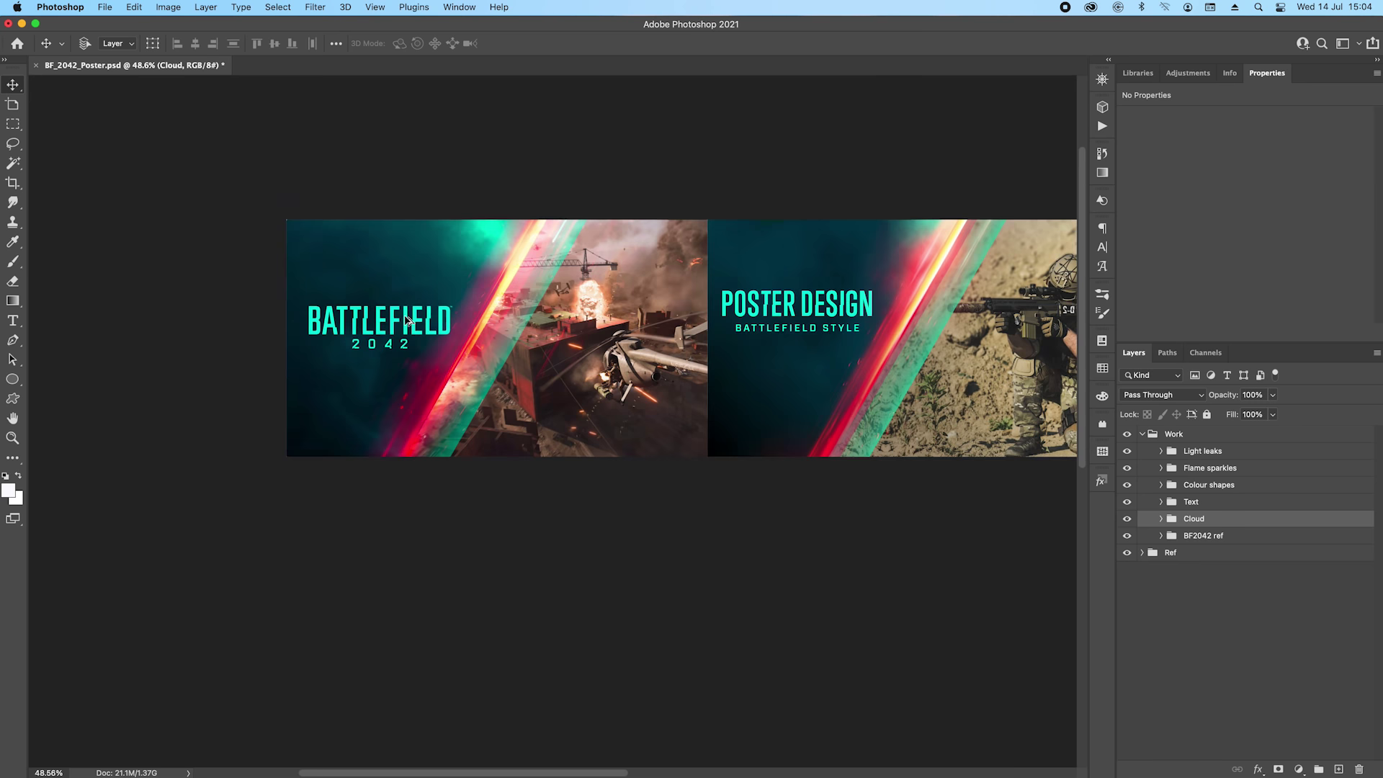
scroll(406, 319, up, 4)
scroll(460, 330, up, 5)
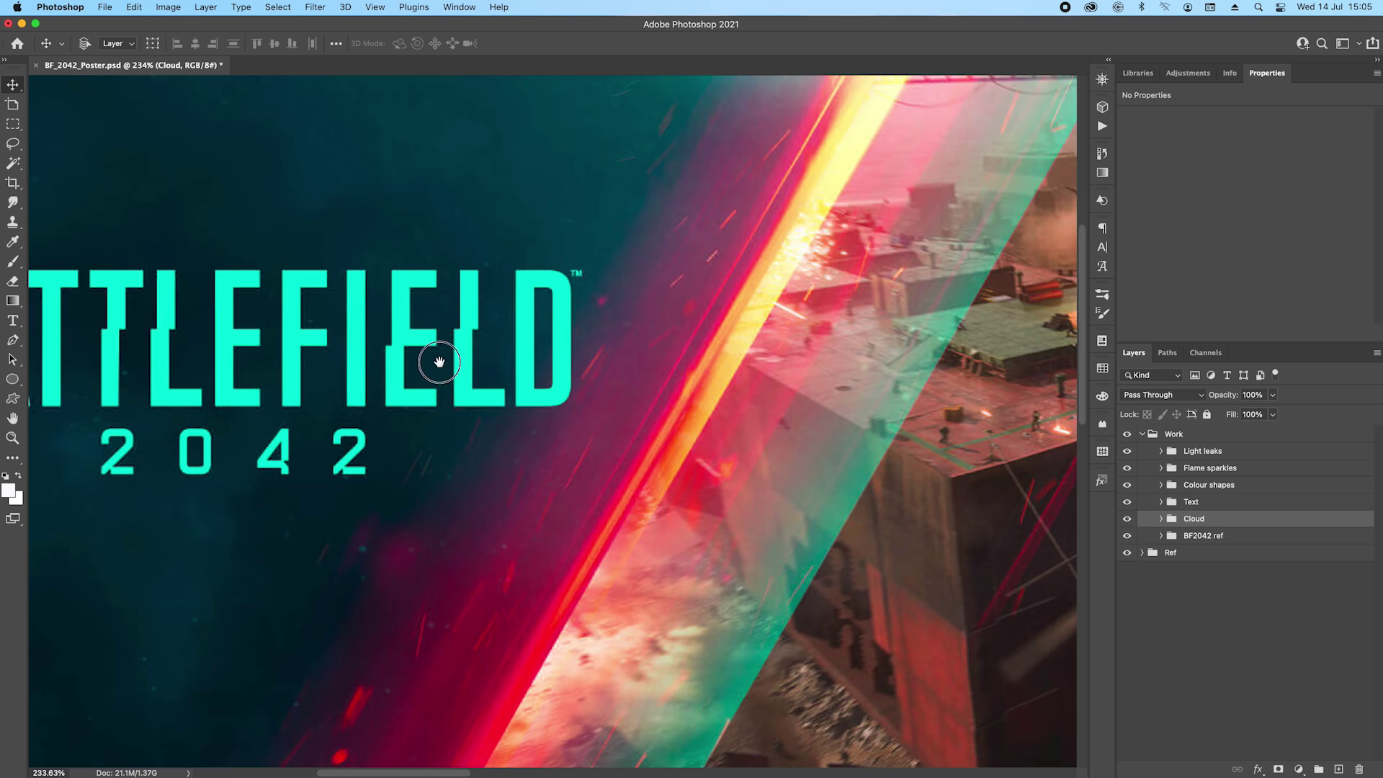
drag(441, 362, 707, 361)
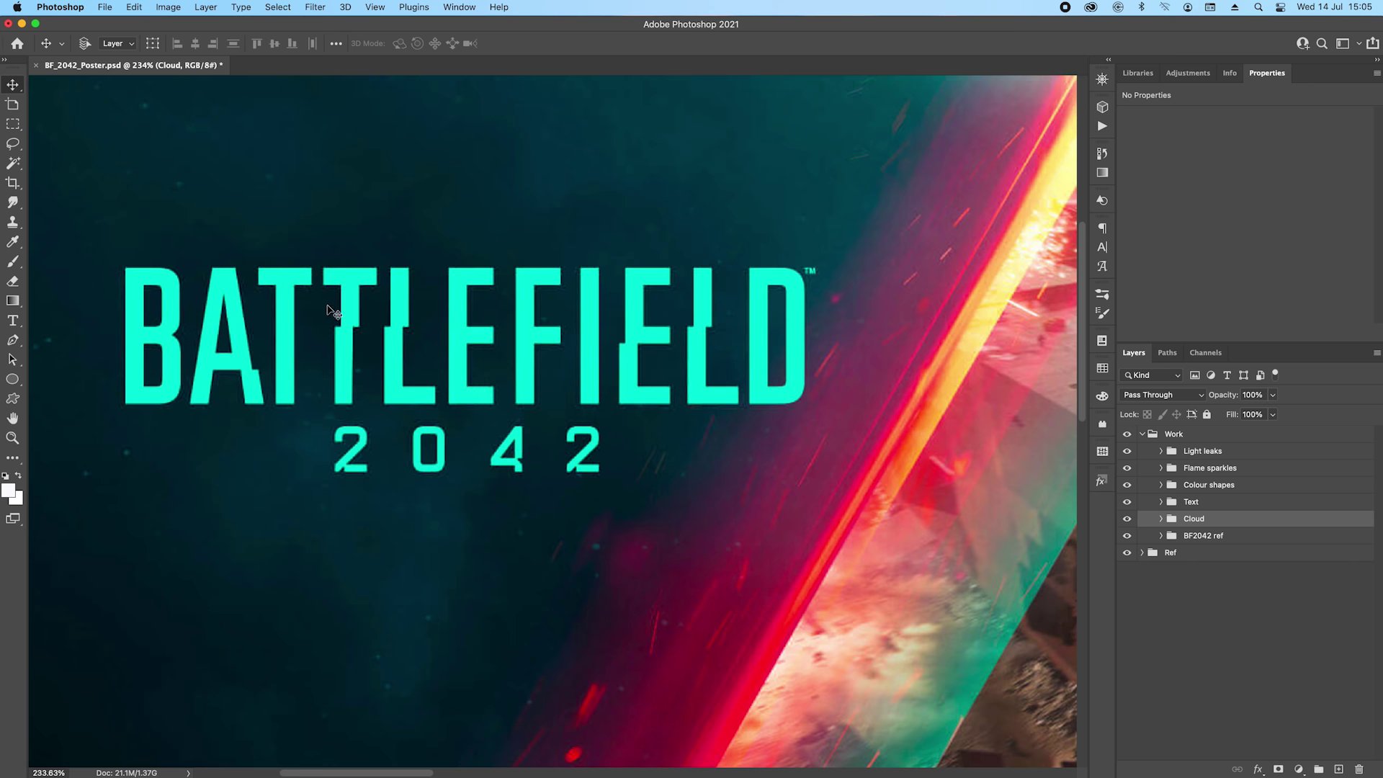
drag(833, 386, 144, 374)
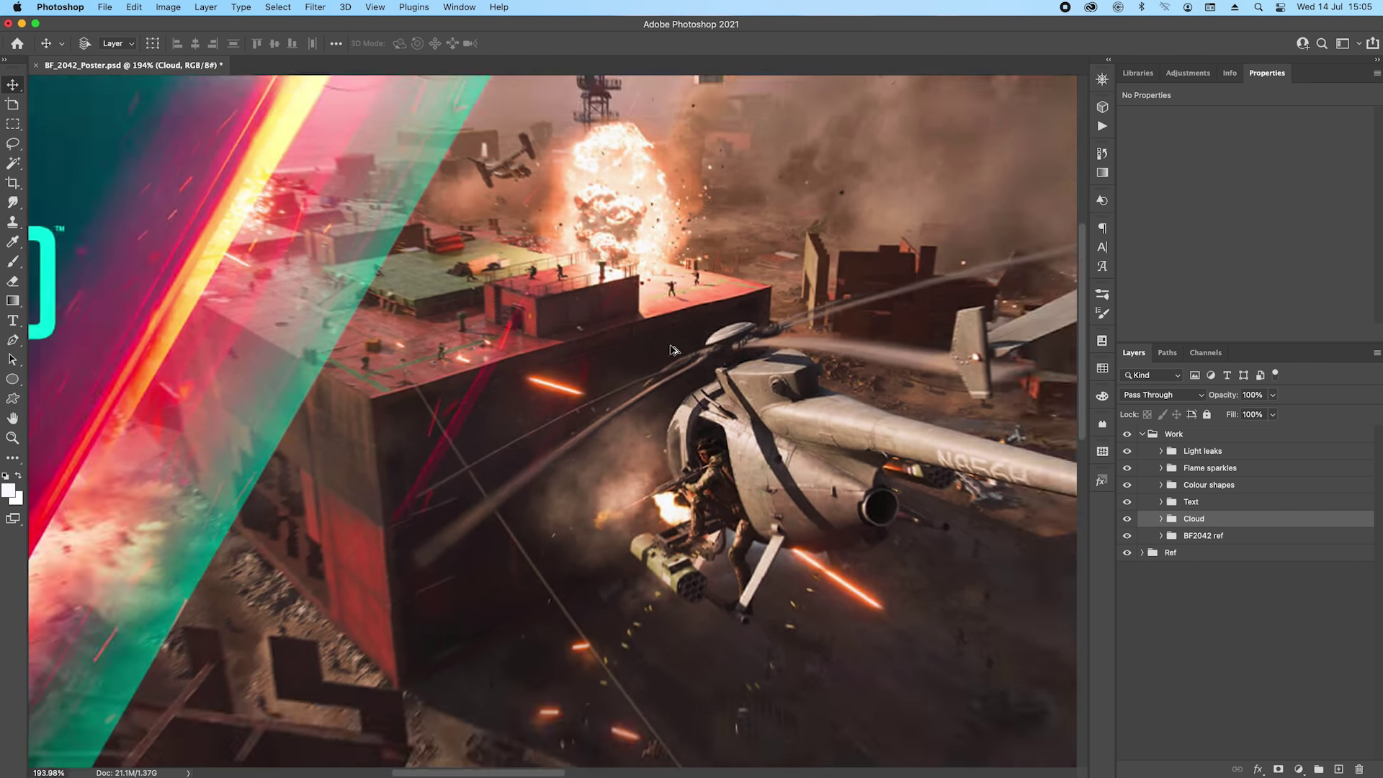
Step: Centre the POSTER DESIGN title in view and select the light-leak Glow layer
scroll(505, 360, down, 5)
drag(785, 337, 339, 337)
scroll(580, 309, up, 5)
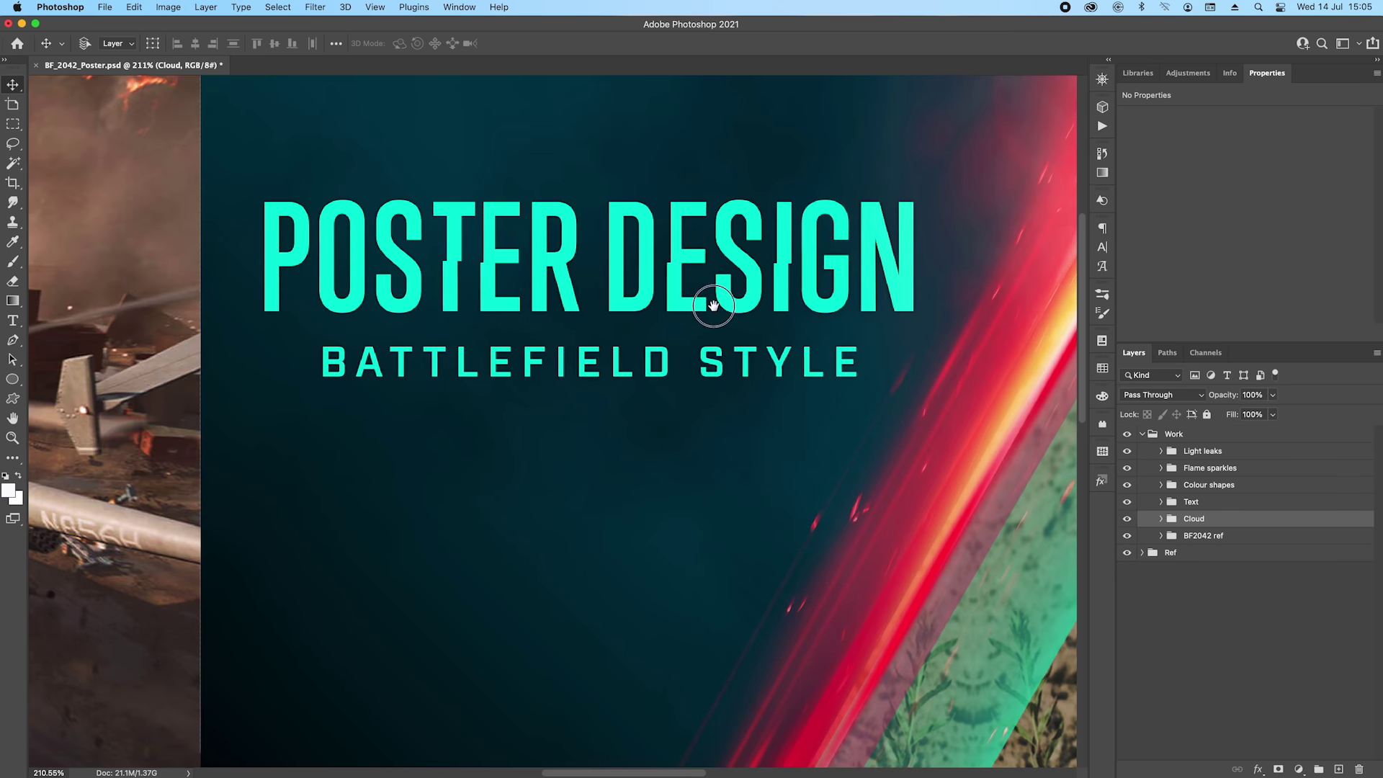
drag(710, 302, 533, 342)
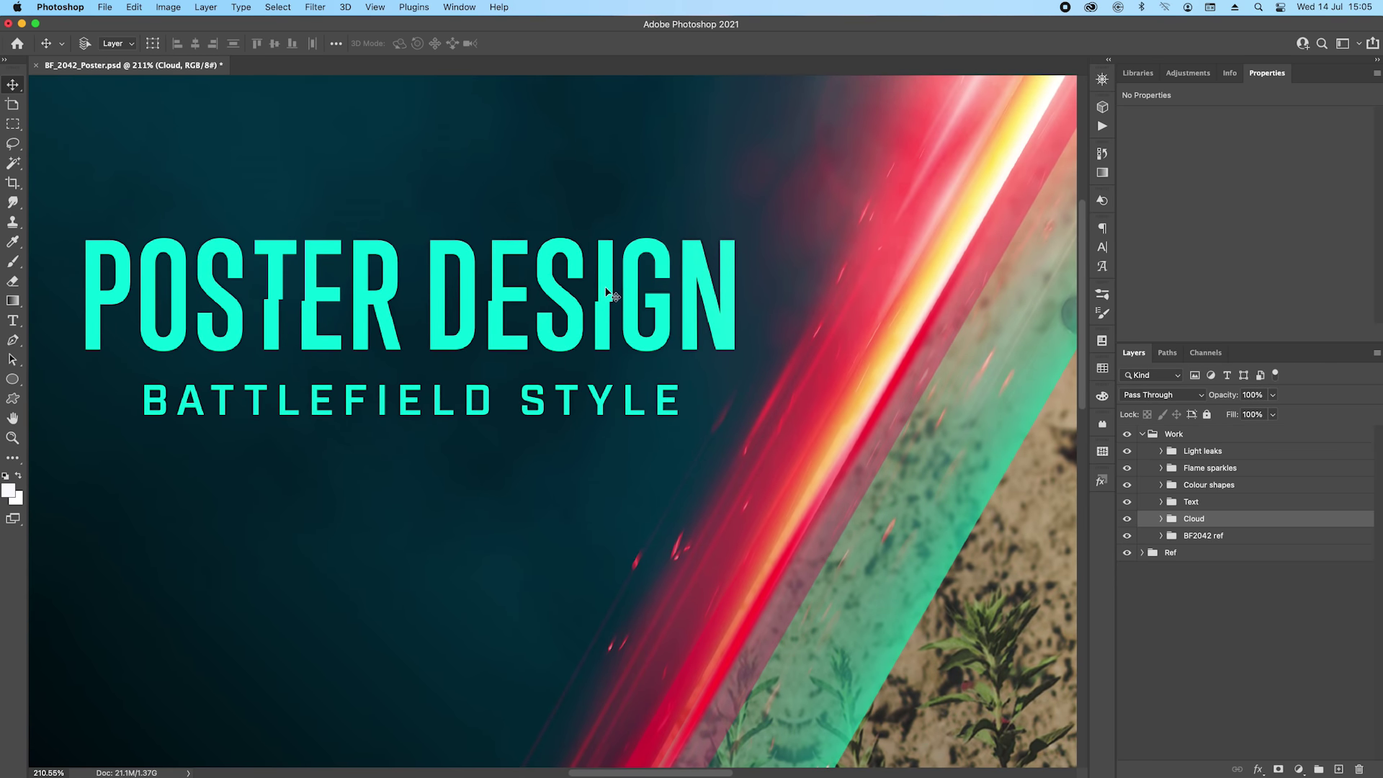
click(13, 339)
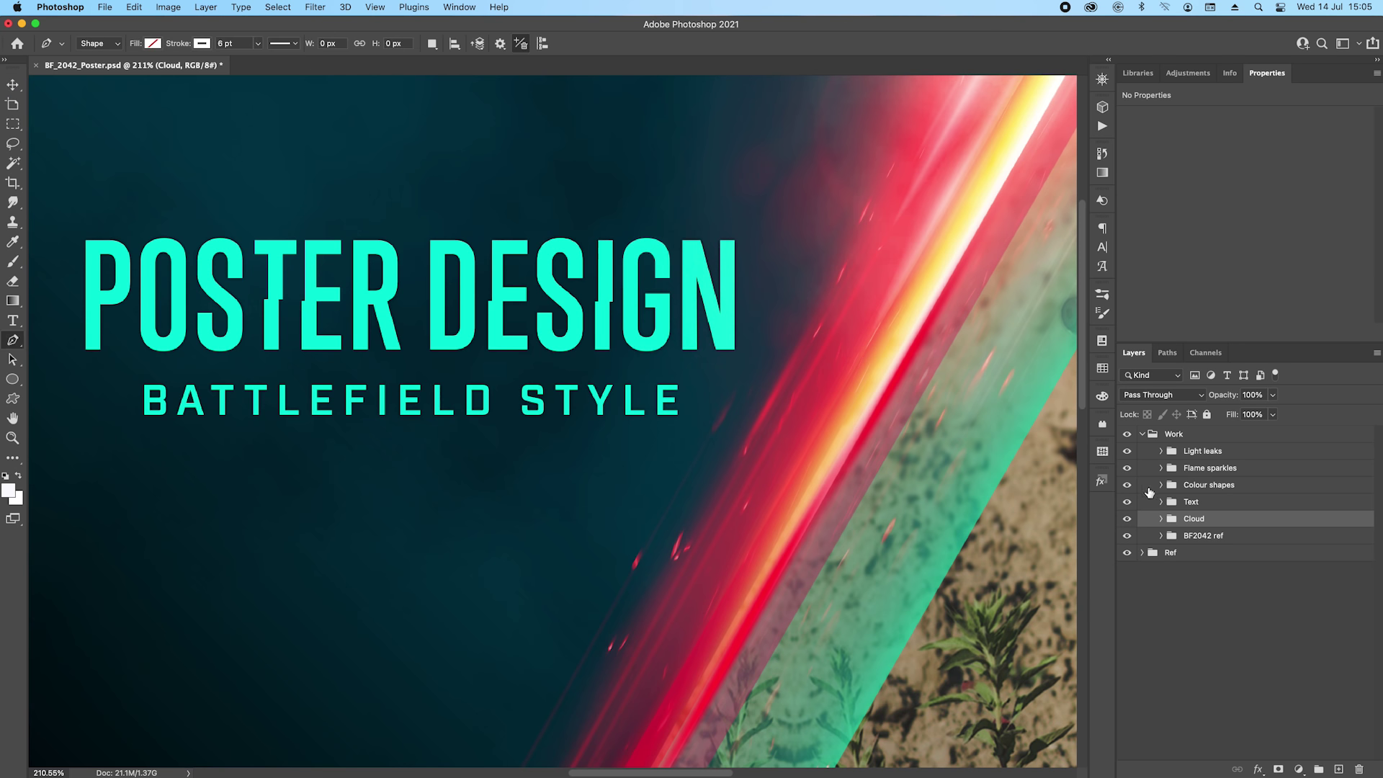
key(v)
super+click(571, 310)
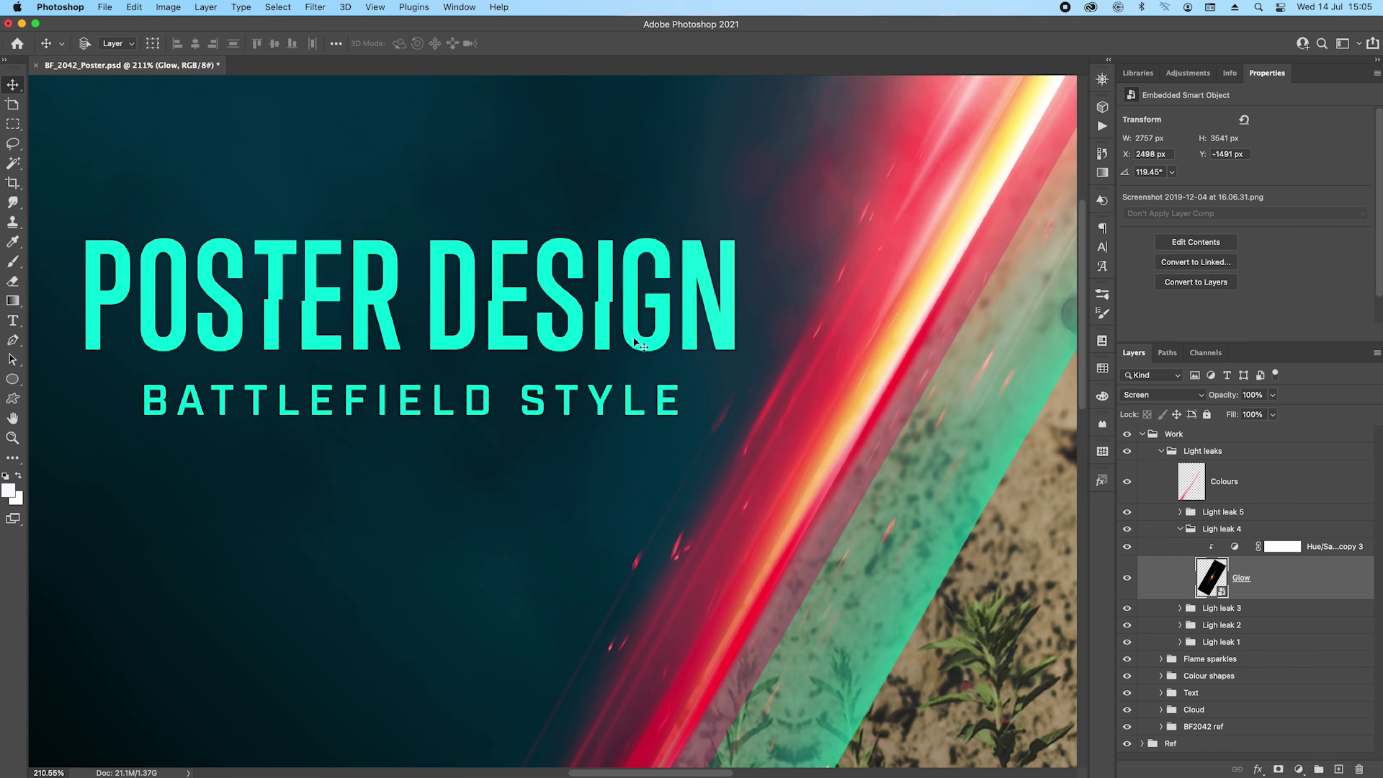
Step: Select the POSTER DESIGN shape layer and pick out the thin slice in the letter I
super+click(112, 259)
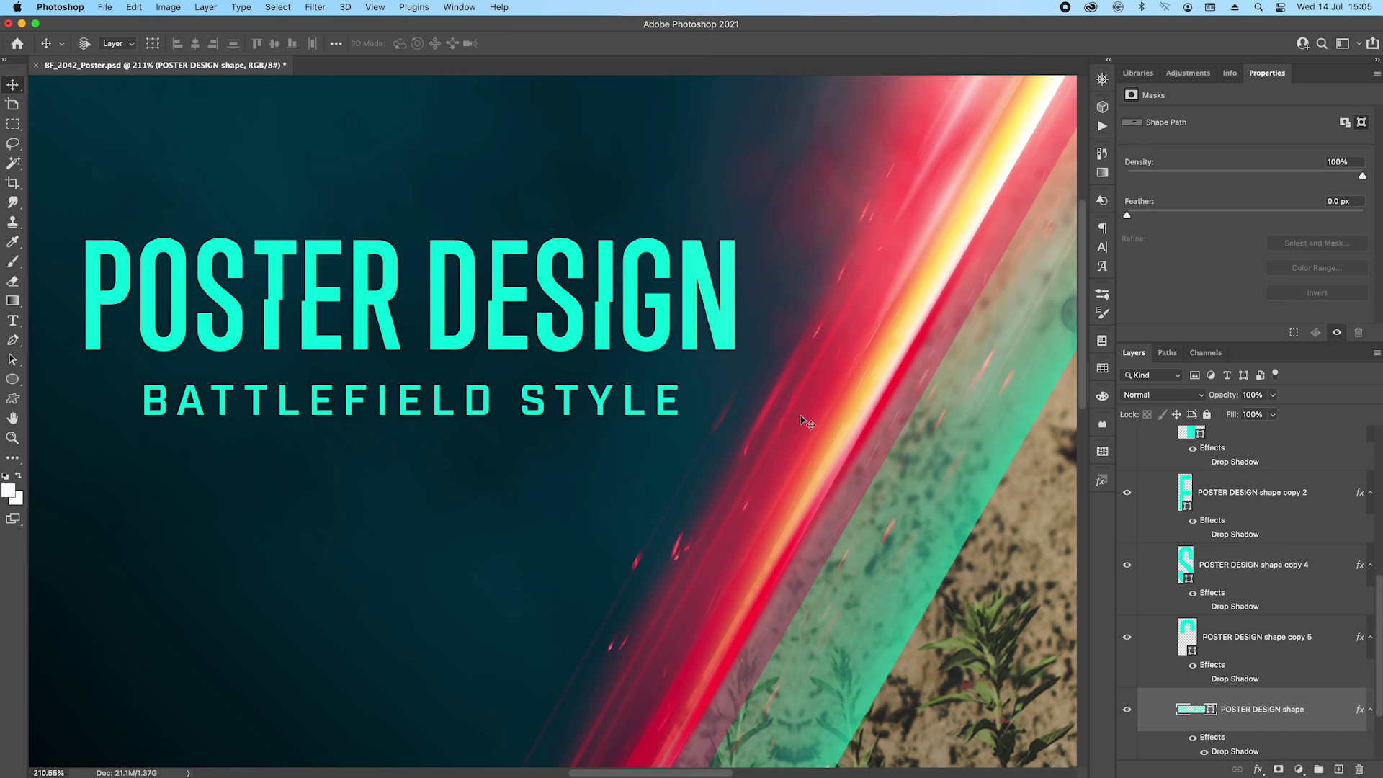
key(p)
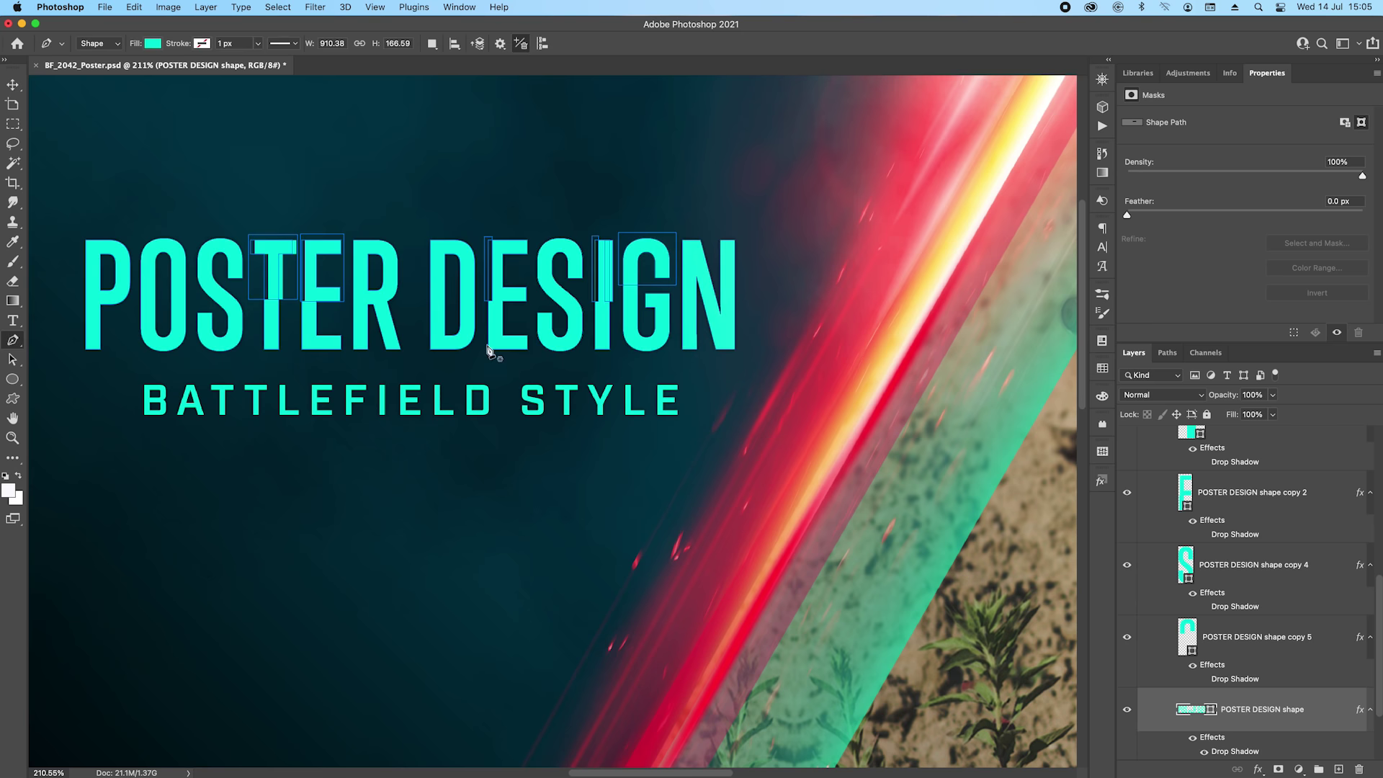
drag(47, 214, 749, 358)
scroll(529, 269, up, 5)
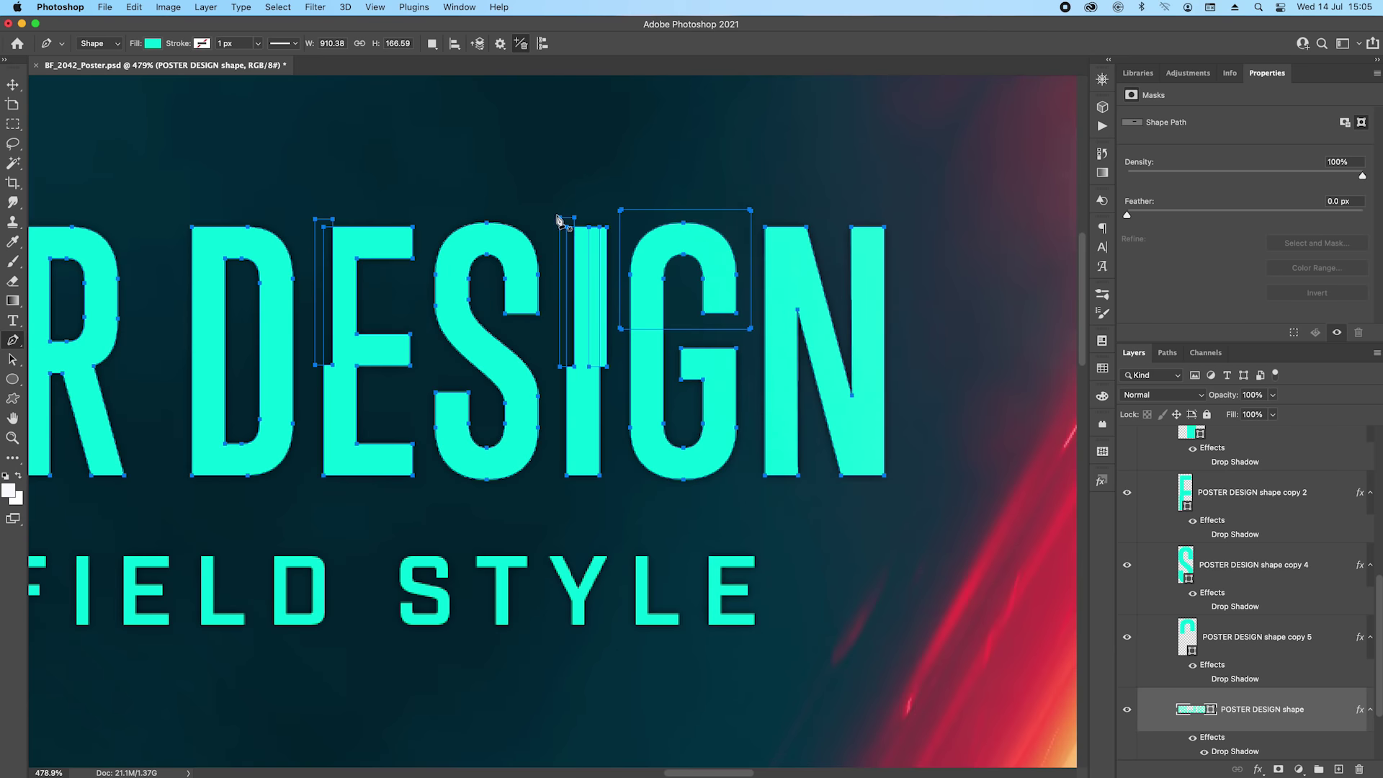
click(565, 217)
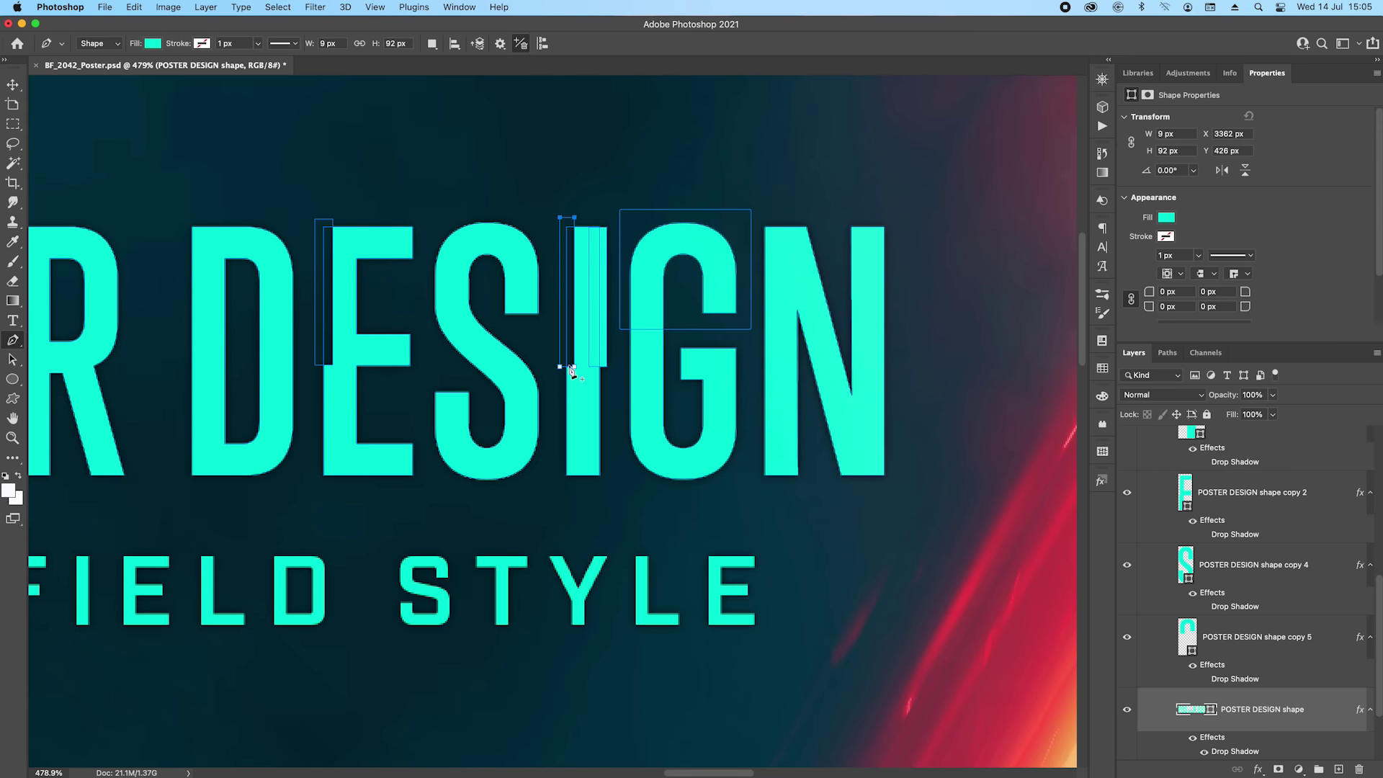
Step: Leave path editing with the Move tool and zoom back out
scroll(403, 360, left, 10)
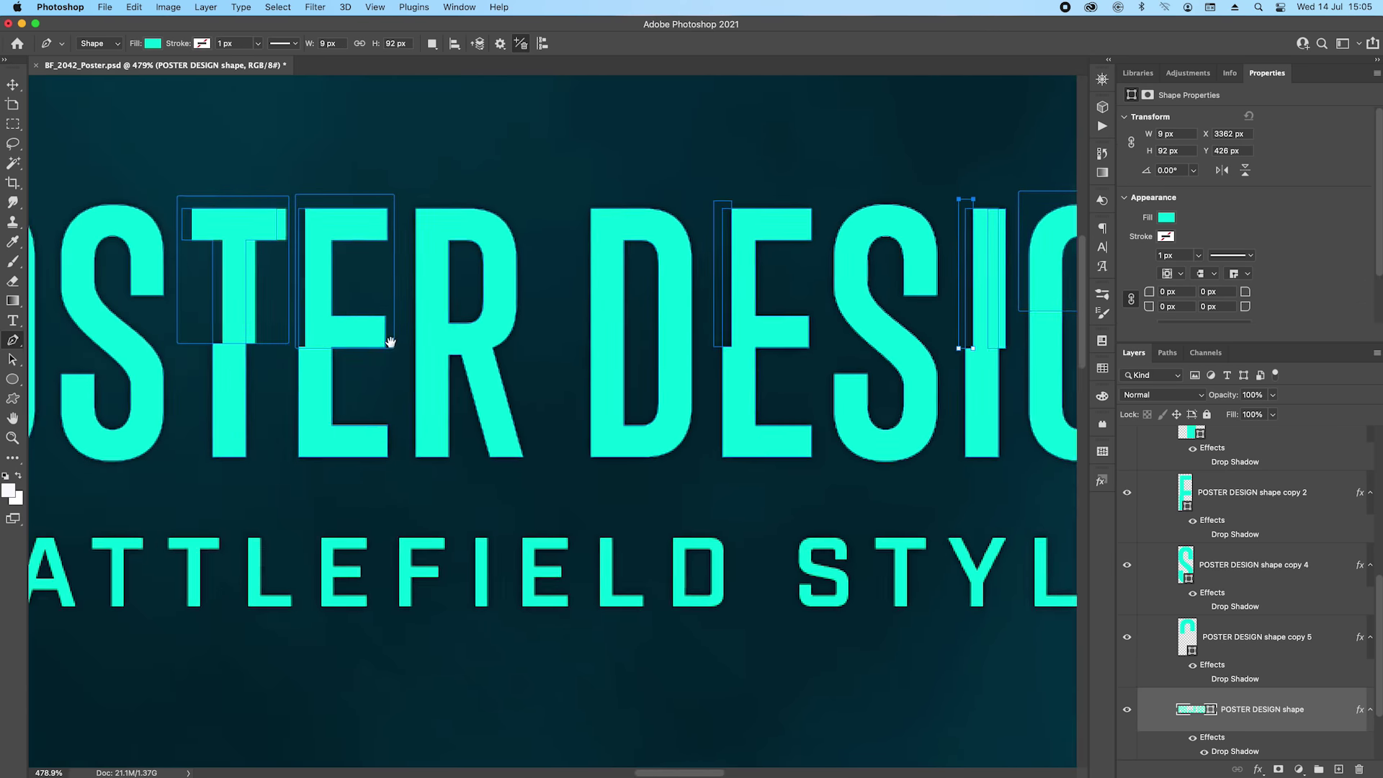
scroll(390, 341, left, 2)
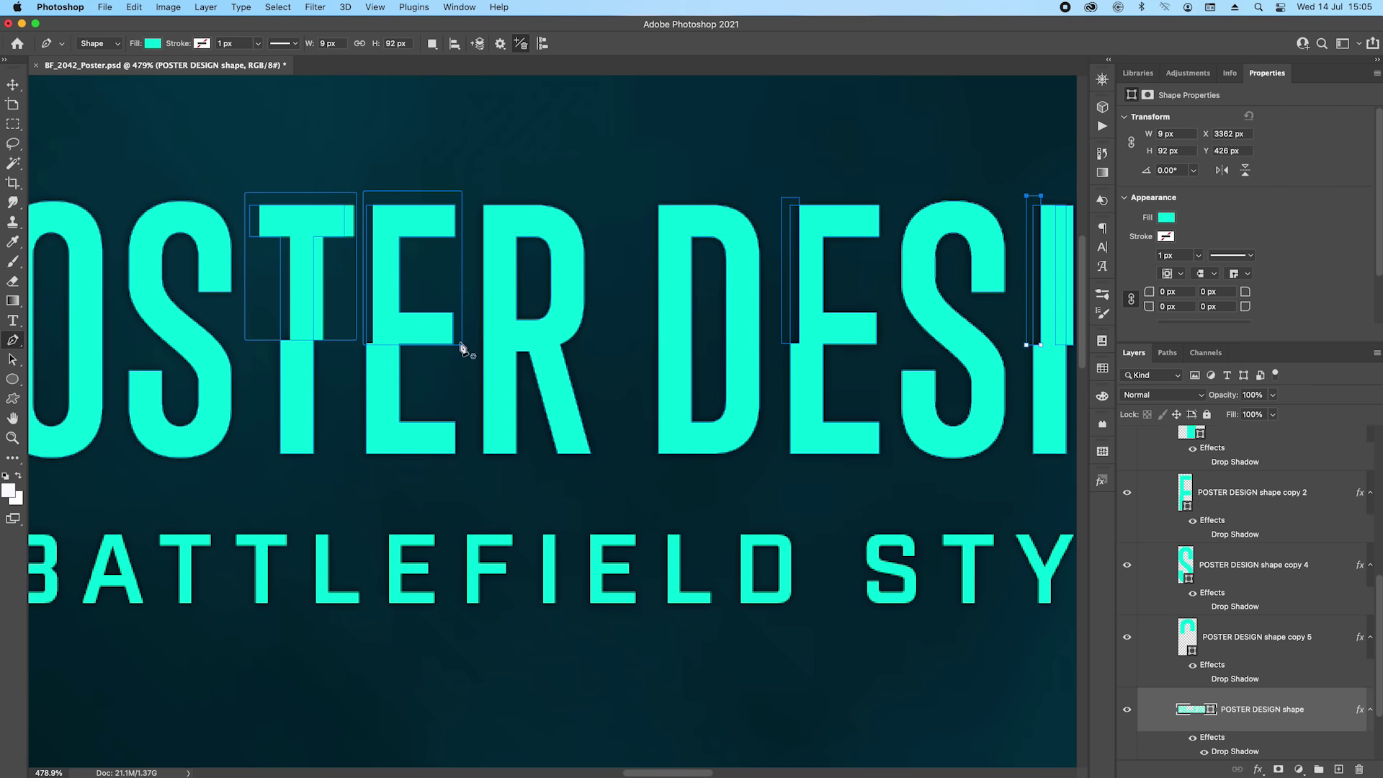
scroll(655, 361, right, 3)
key(v)
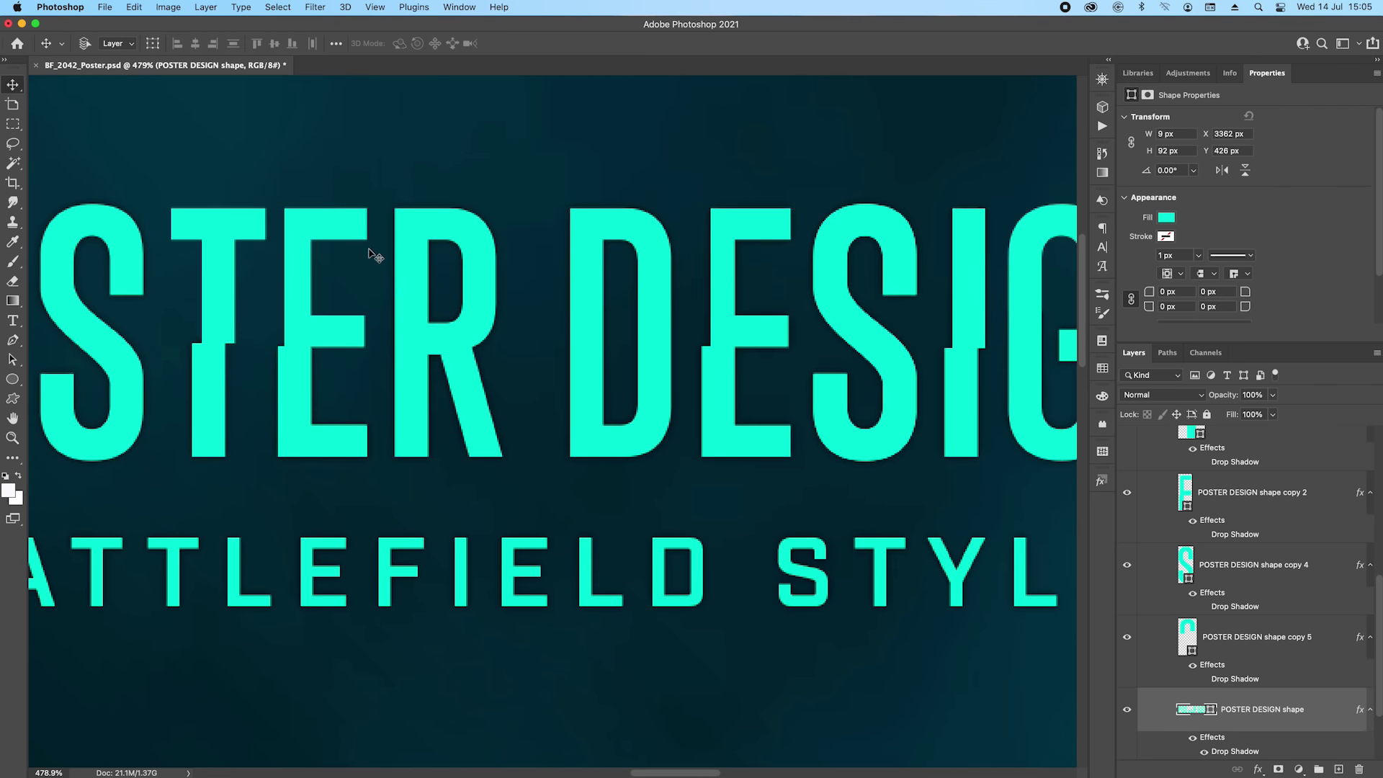
scroll(382, 263, down, 5)
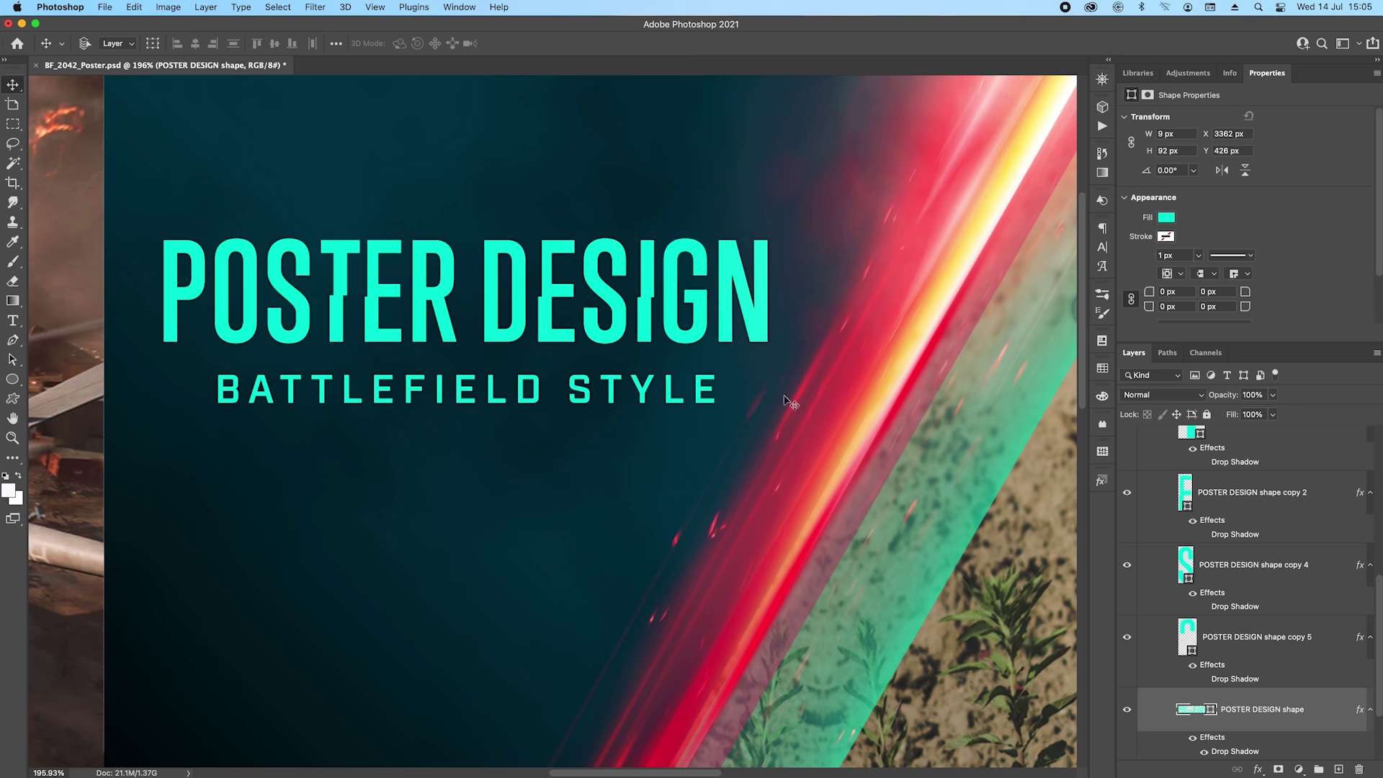
Step: Zoom out to the full poster, collapse Text and Light leaks, and expand Colour shapes
scroll(789, 386, down, 5)
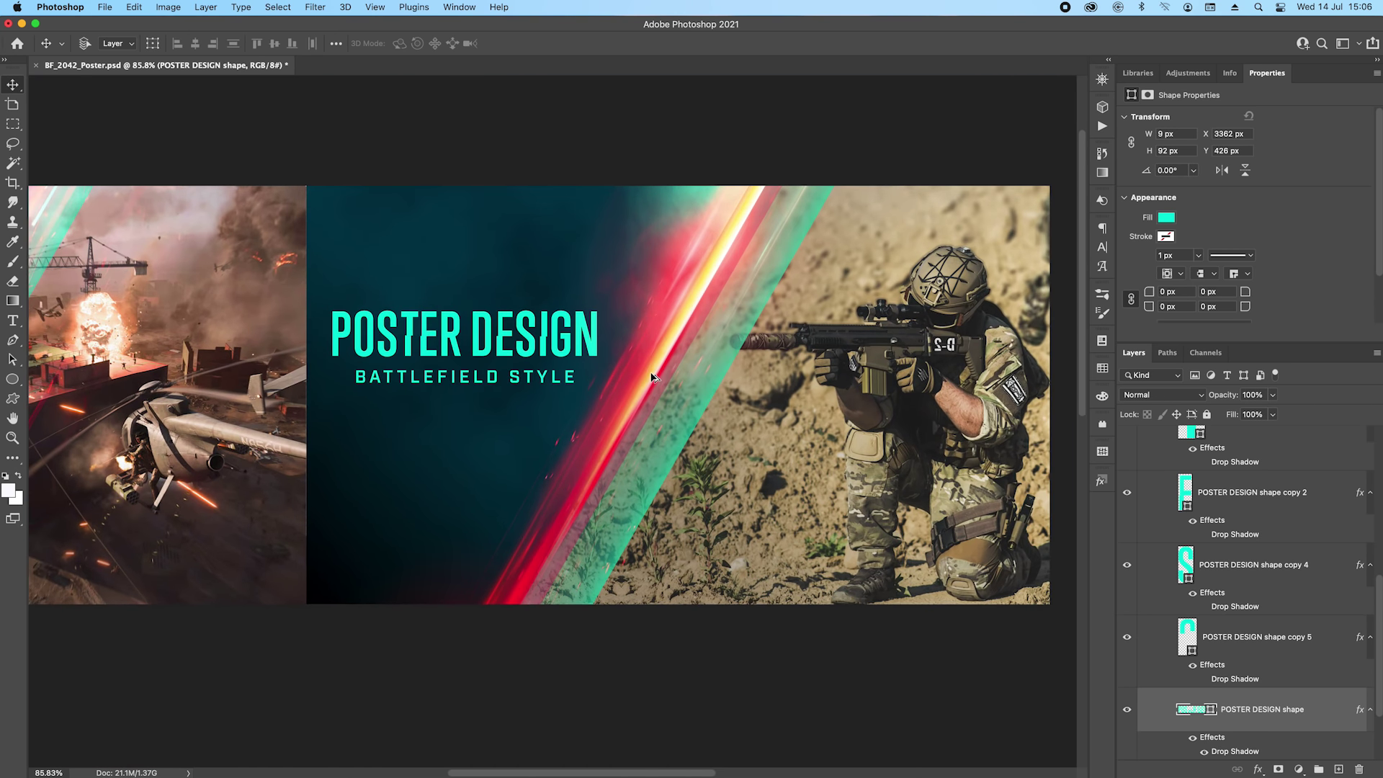
scroll(634, 363, up, 2)
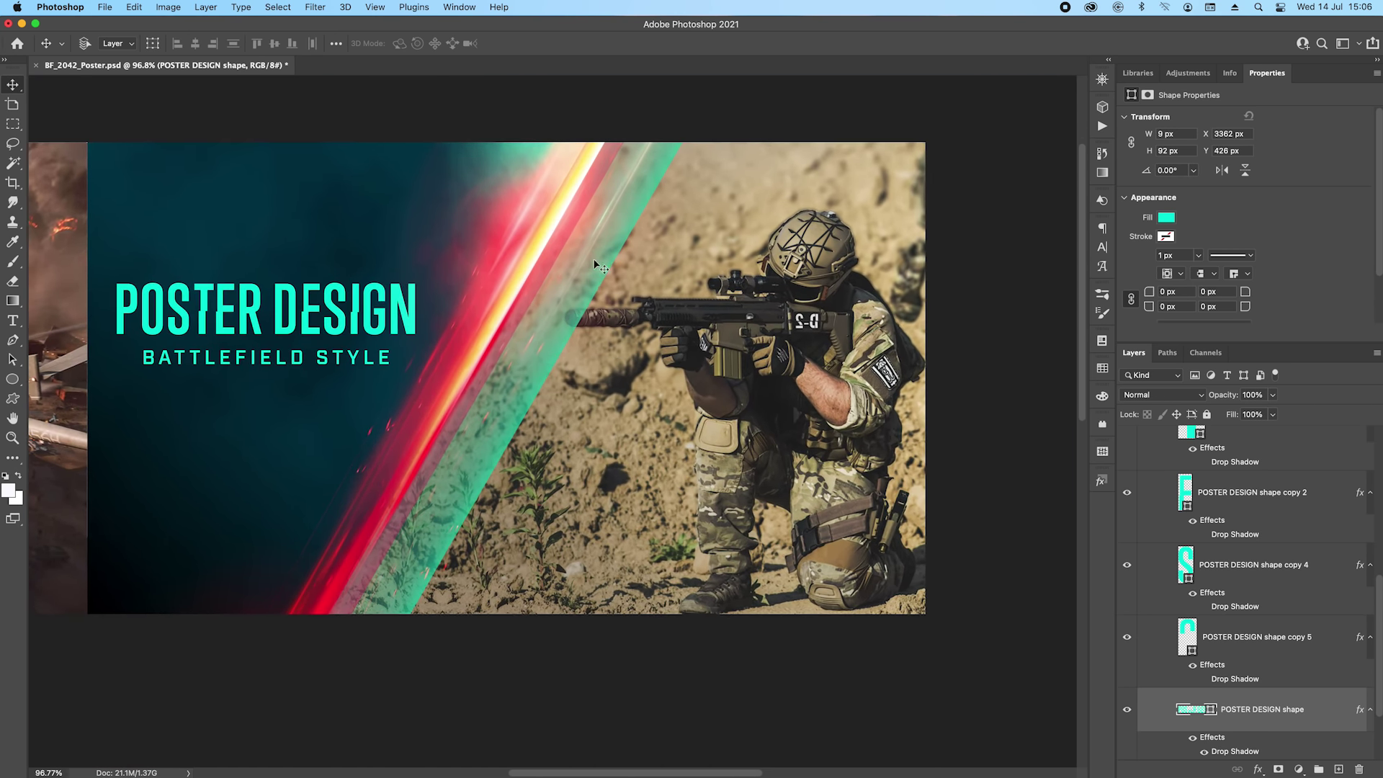
scroll(536, 486, up, 3)
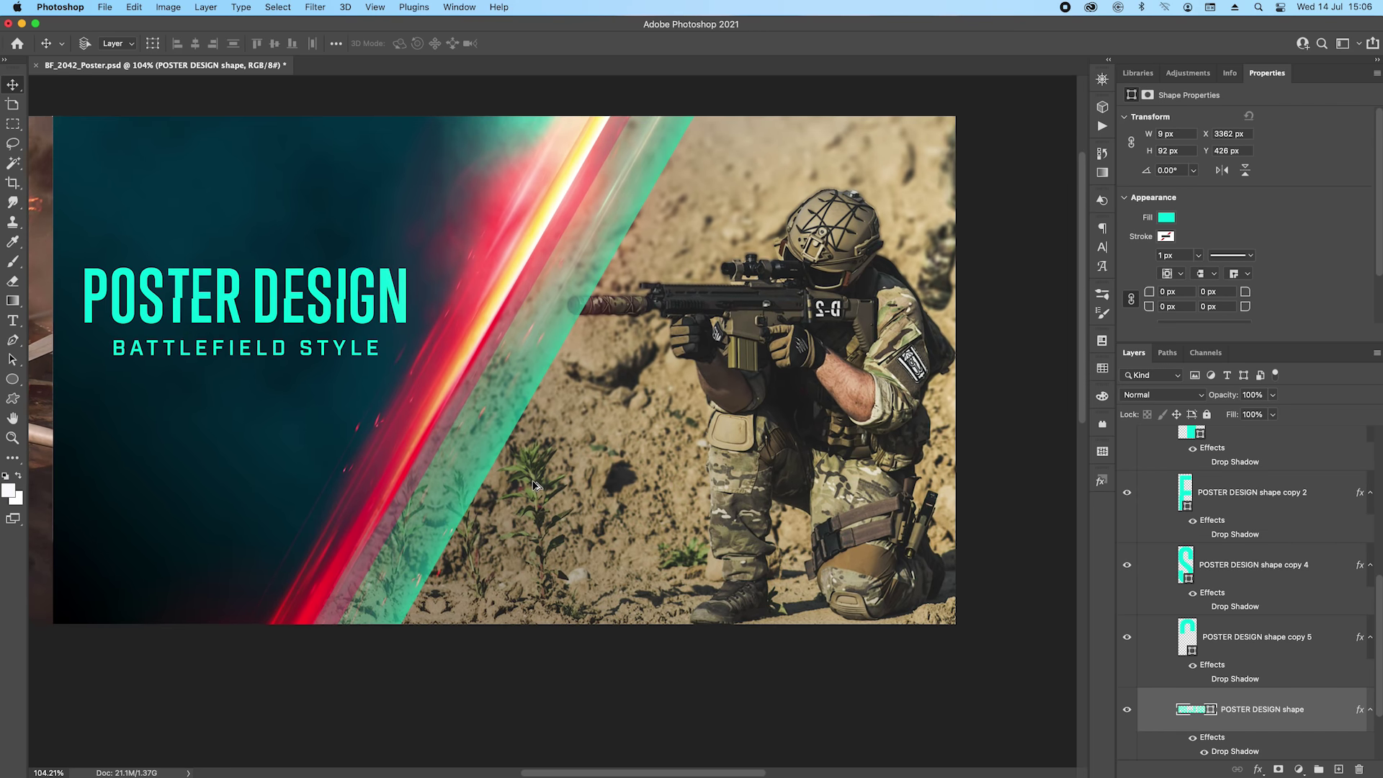
scroll(1253, 569, up, 3)
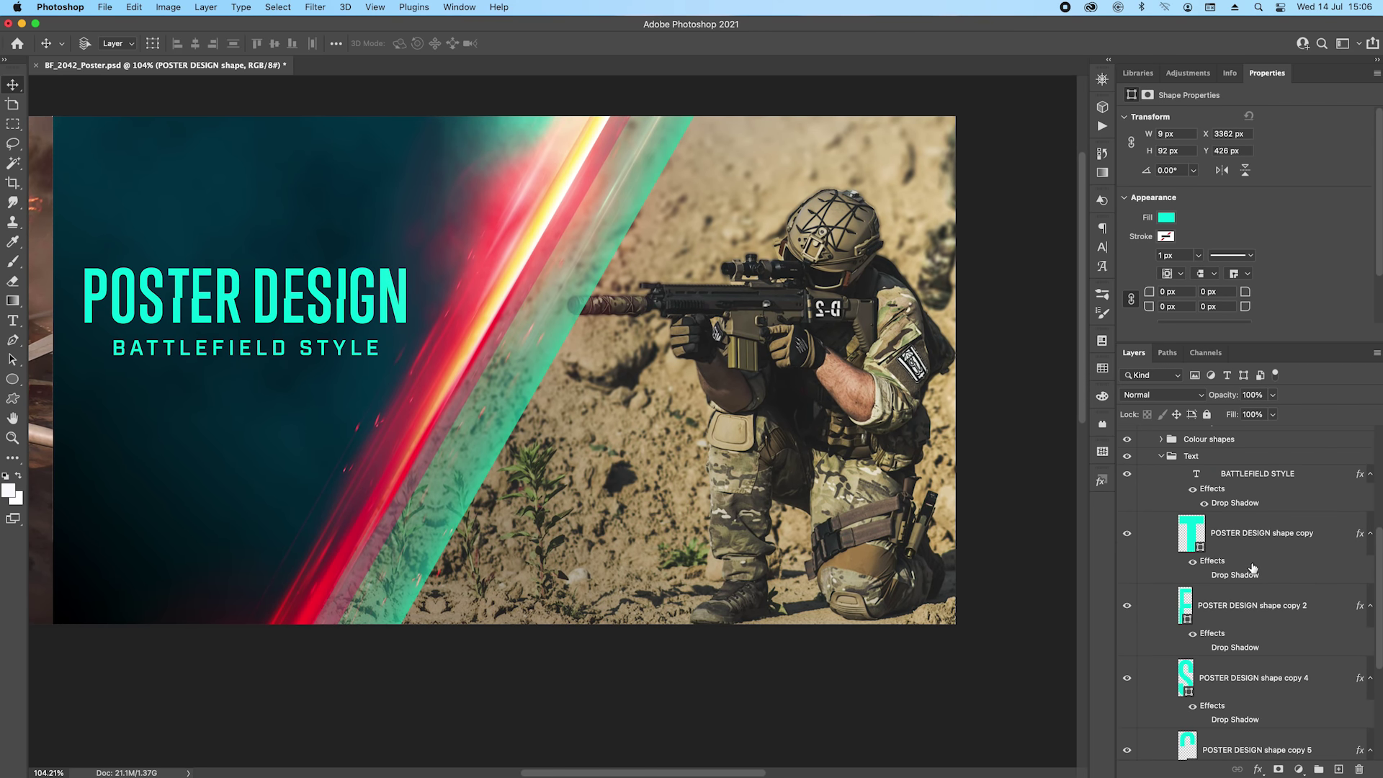
click(1162, 456)
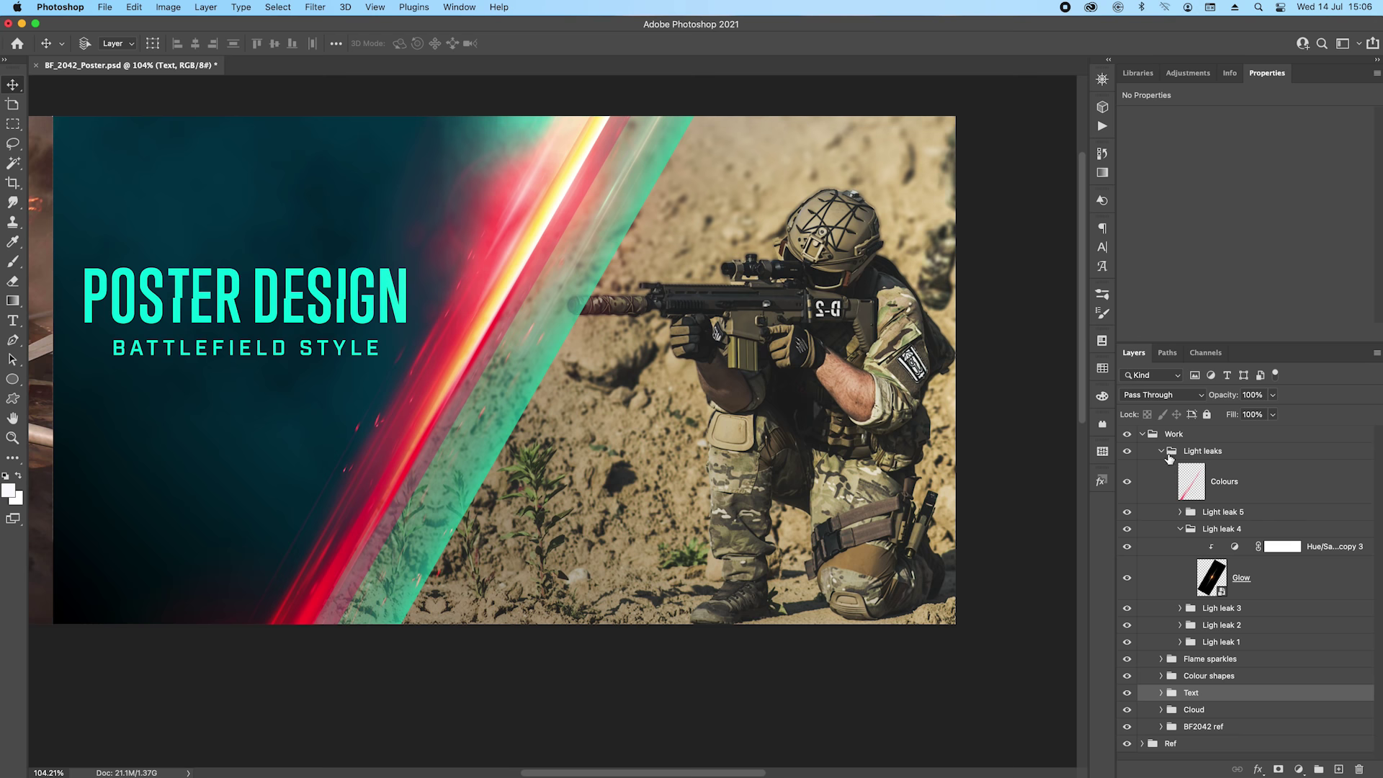
click(1161, 452)
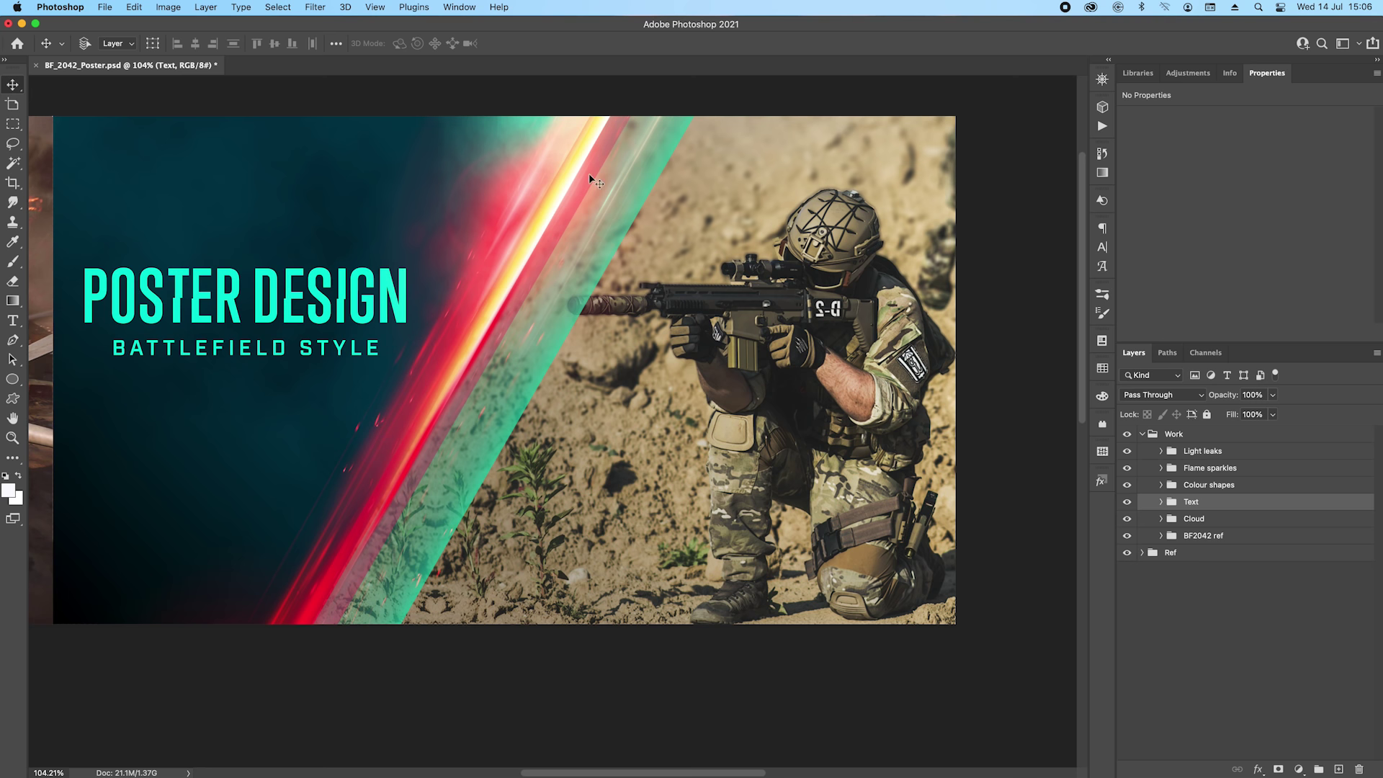
click(1161, 485)
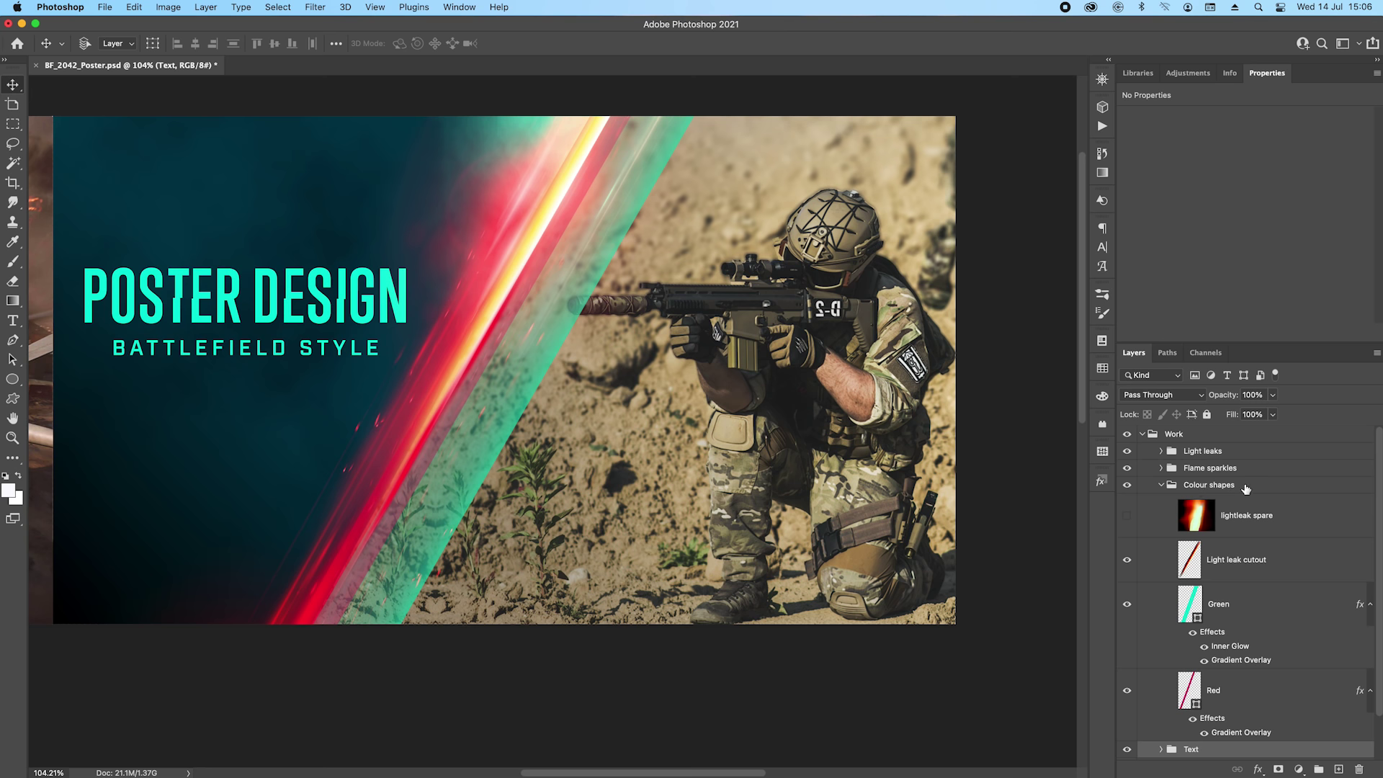
Step: Try moving the Green stripe and toggling its Inner Glow, then undo it back to X 3126.38 px
click(1250, 612)
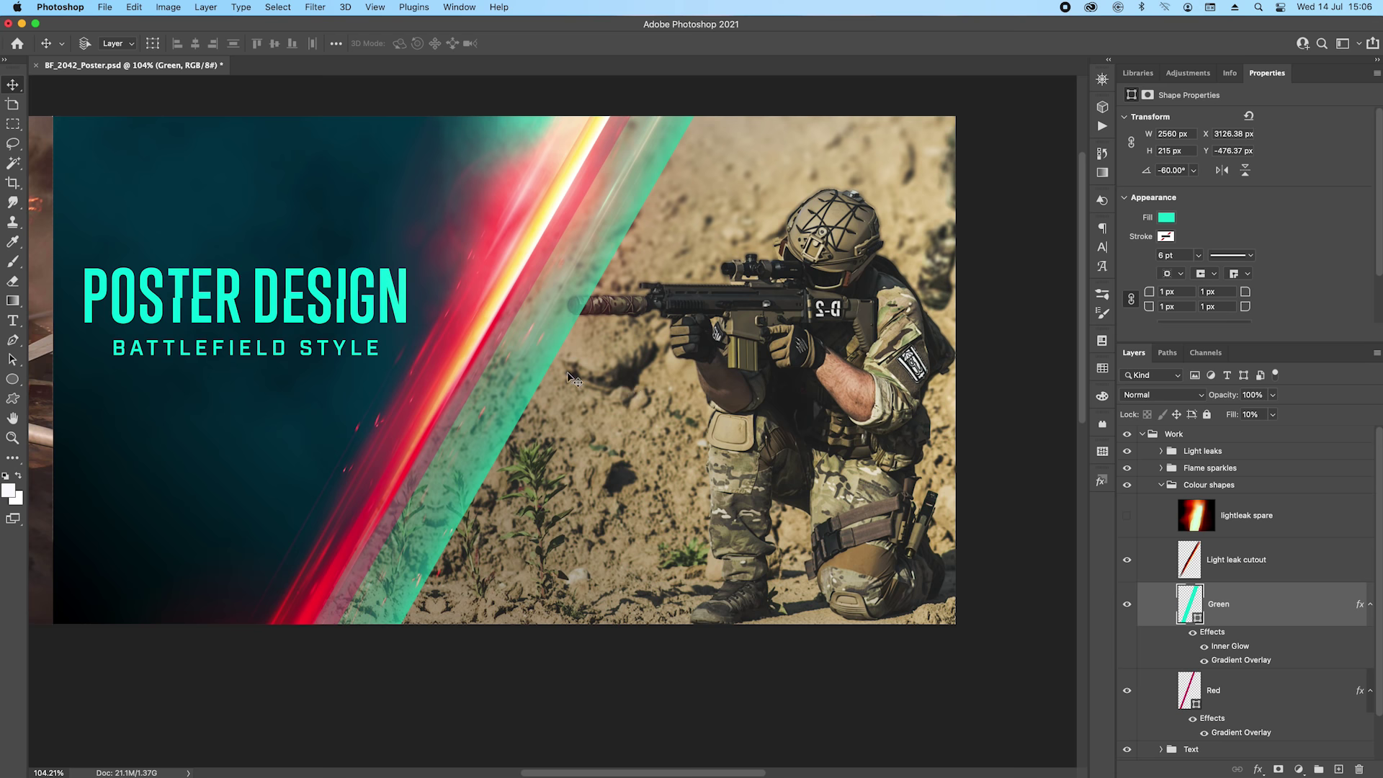
drag(620, 369, 736, 369)
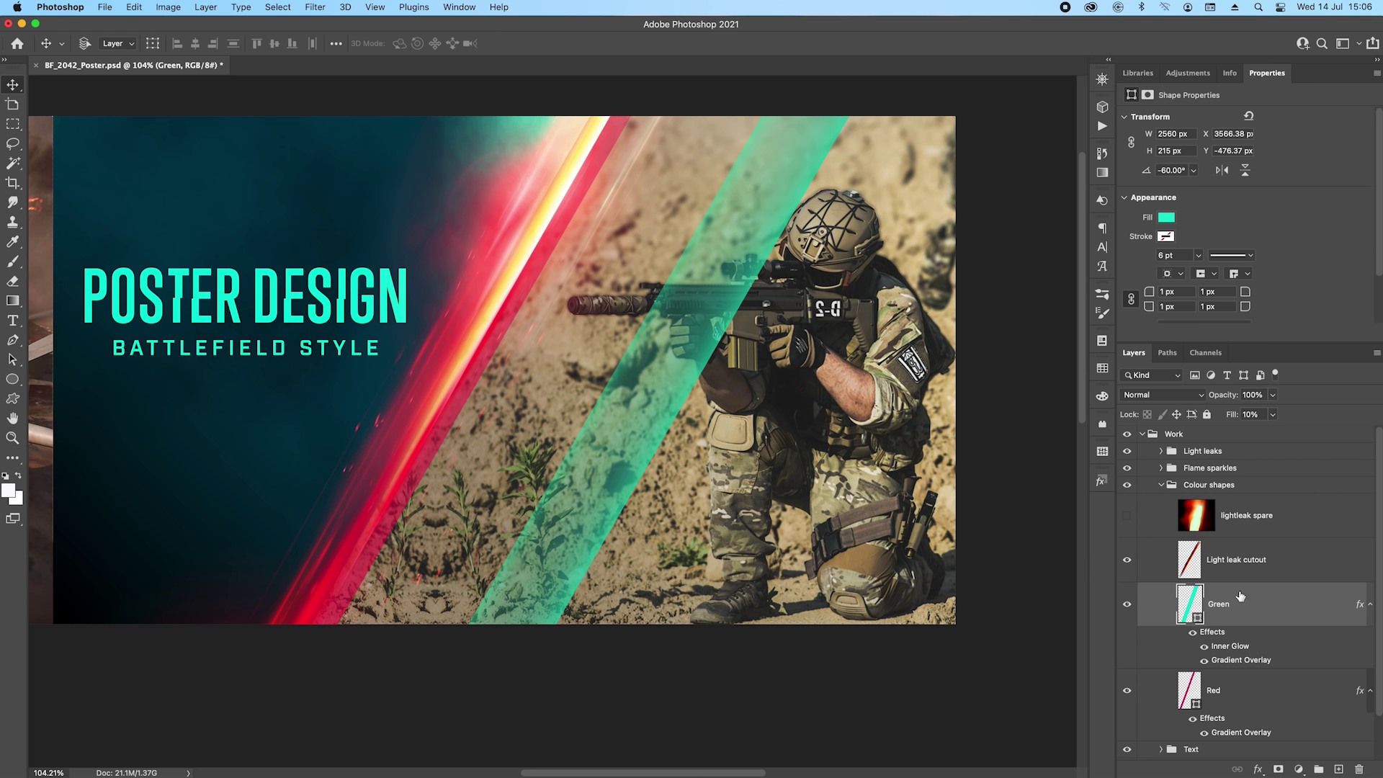
click(1204, 647)
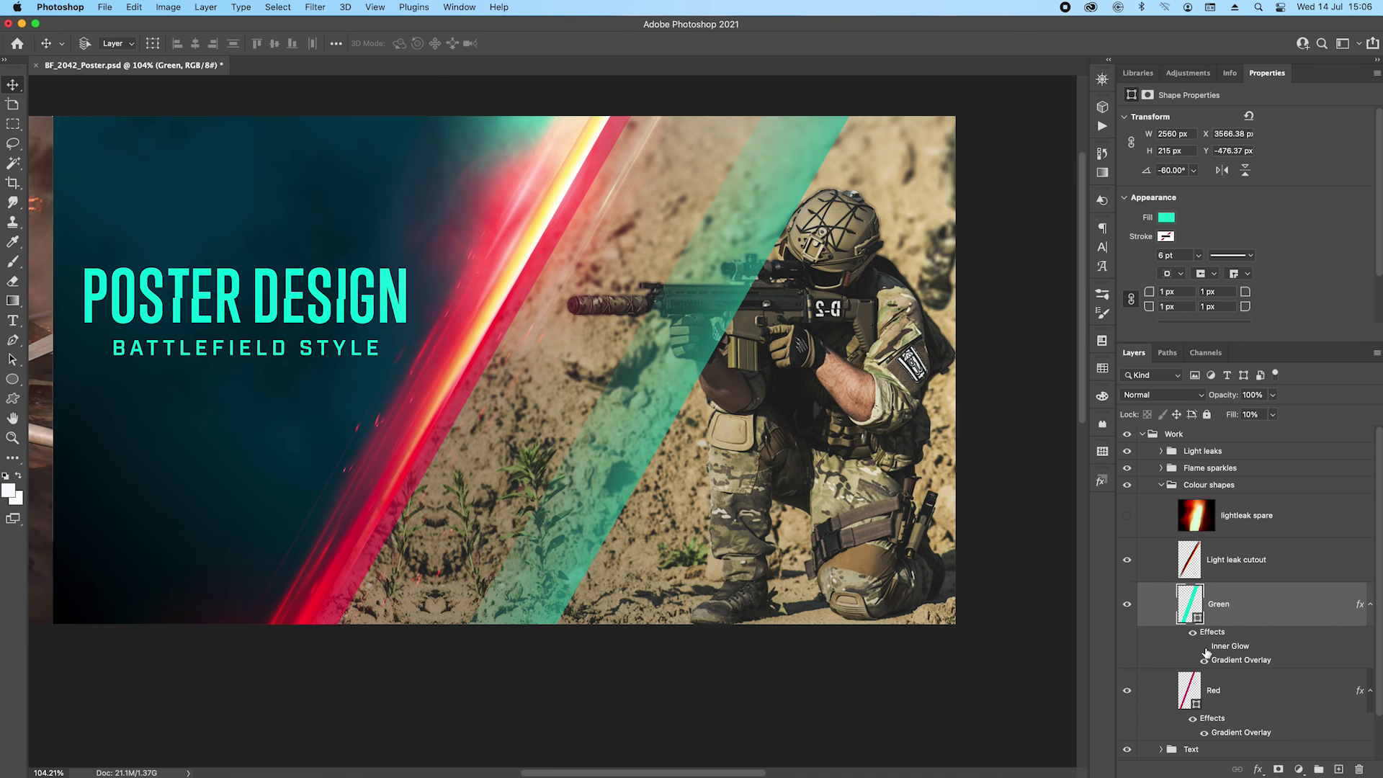
click(1204, 647)
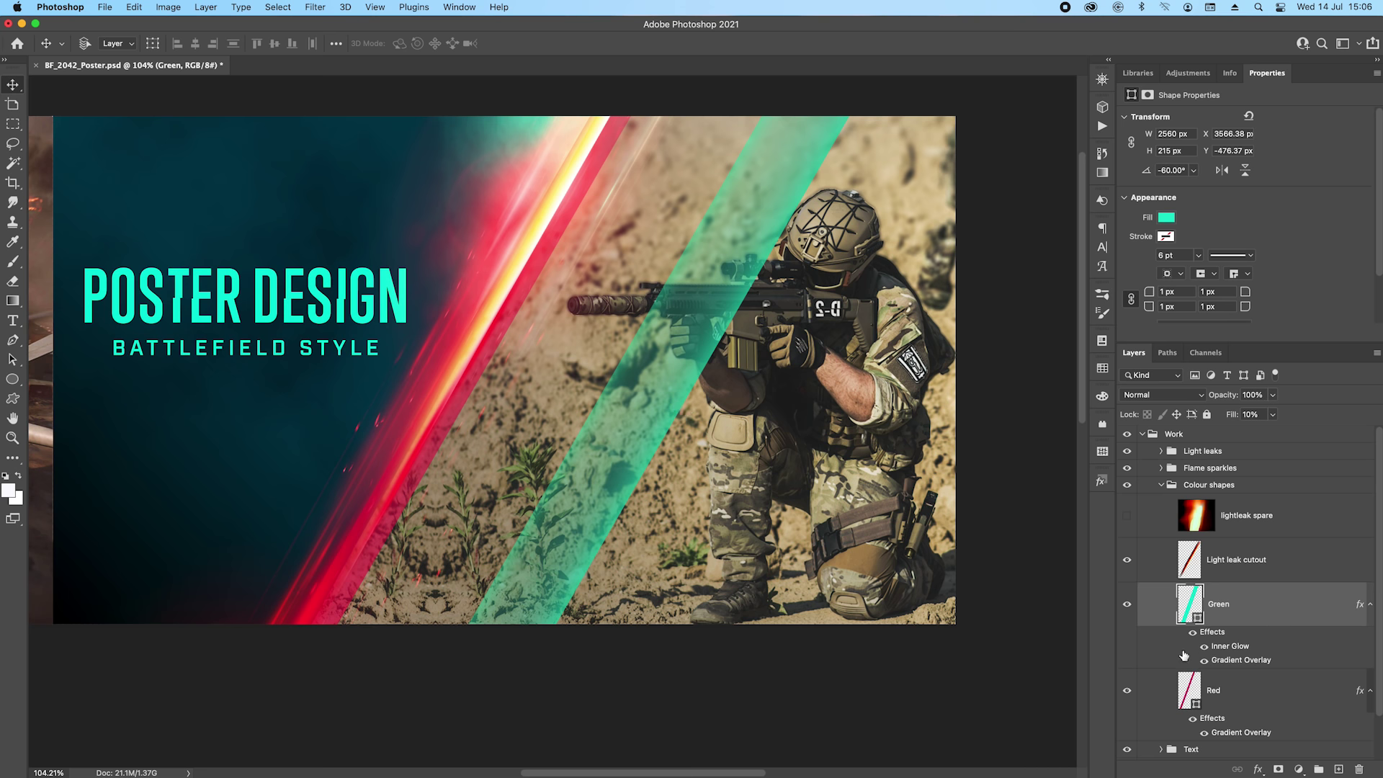
key(super+z)
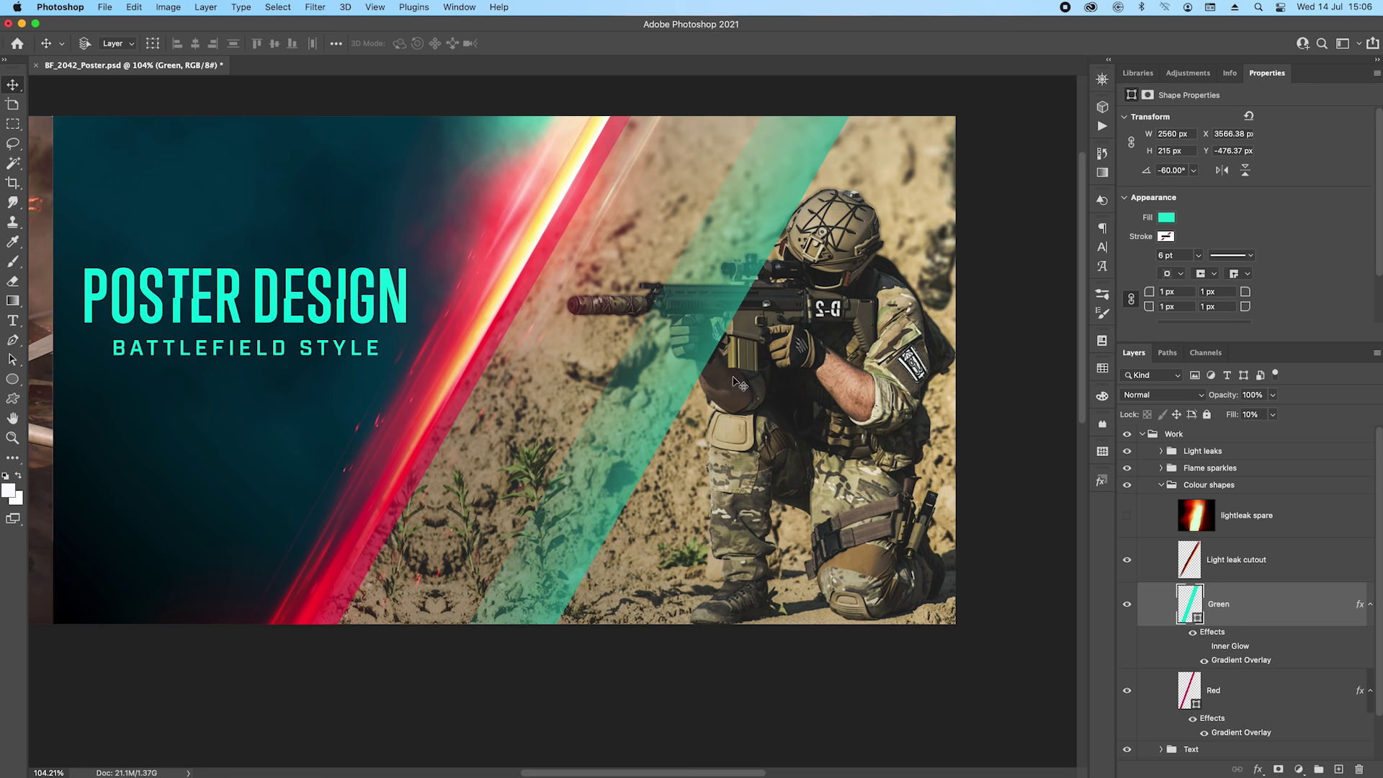
key(super+z)
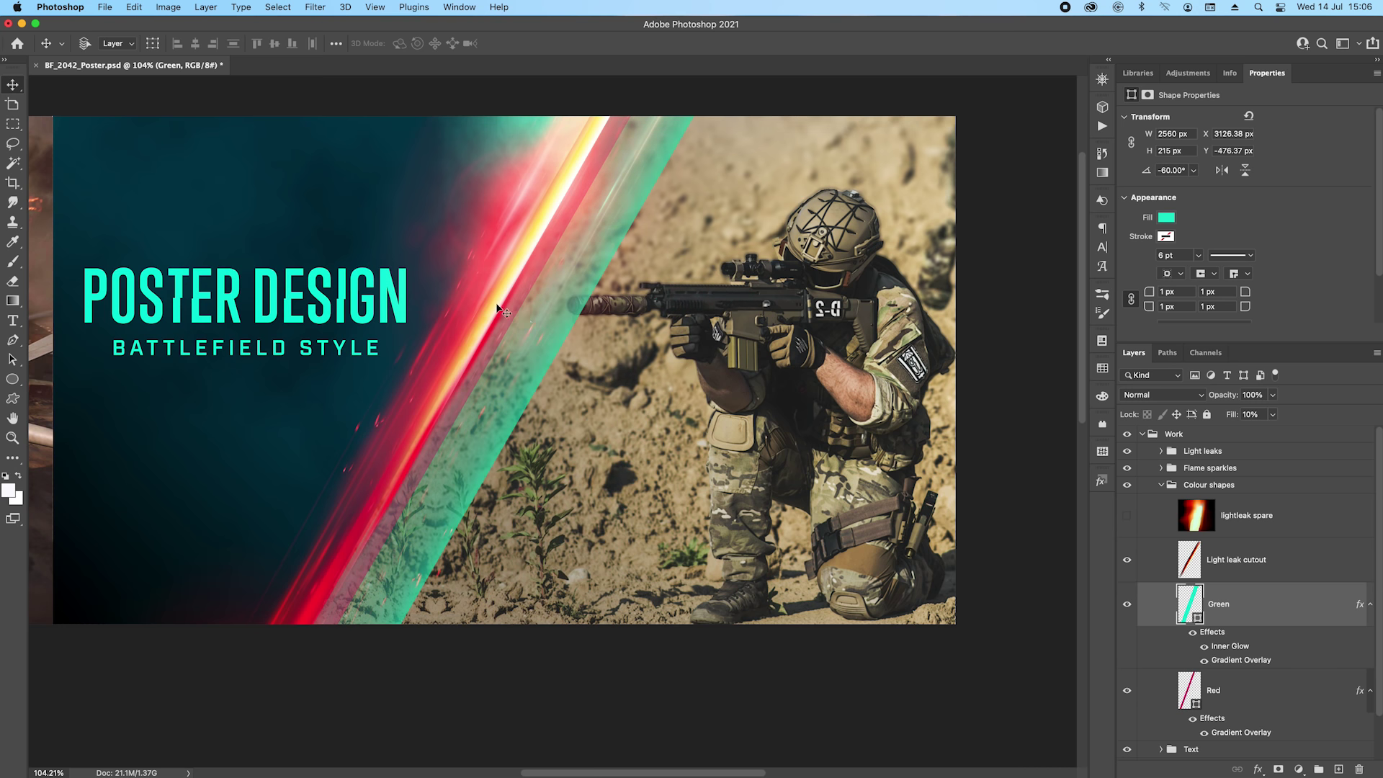
click(1245, 690)
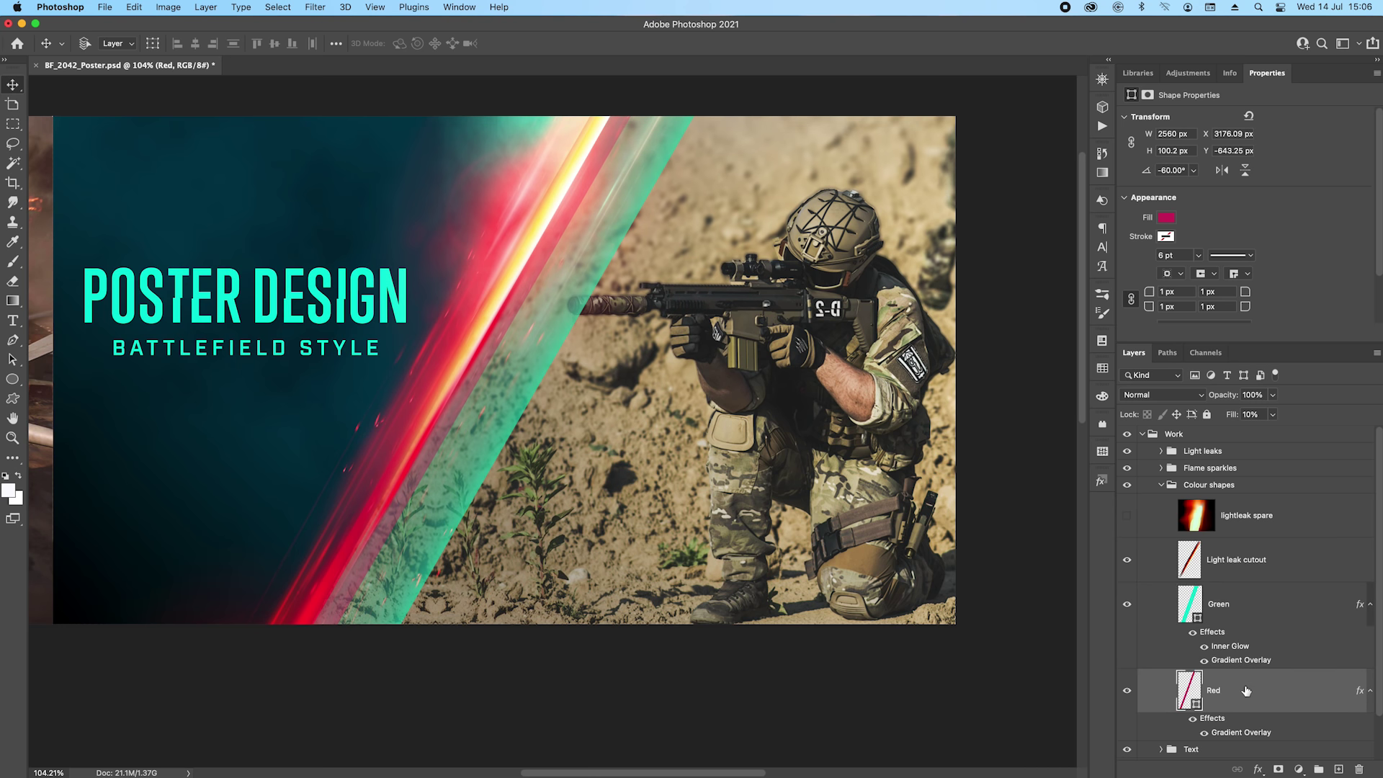
drag(516, 253, 761, 270)
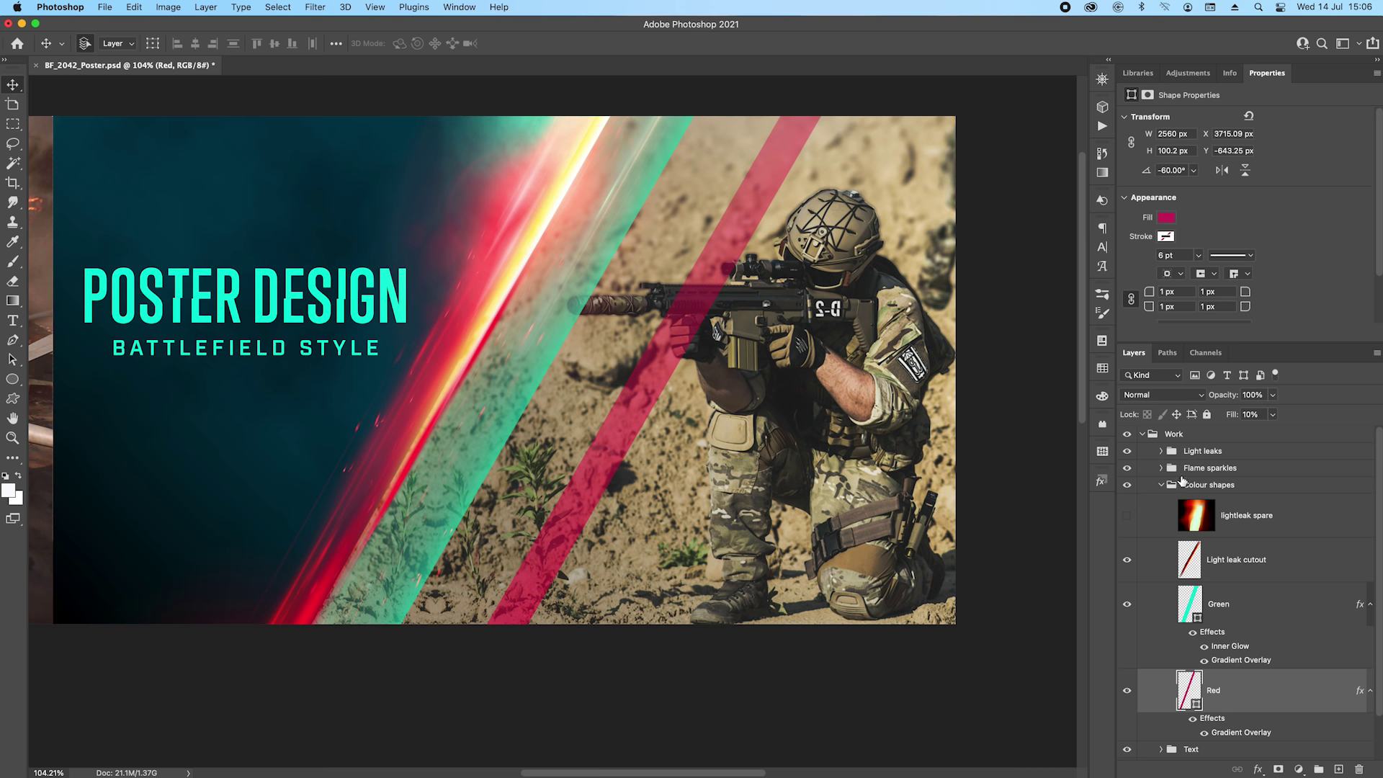
key(ctrl+z)
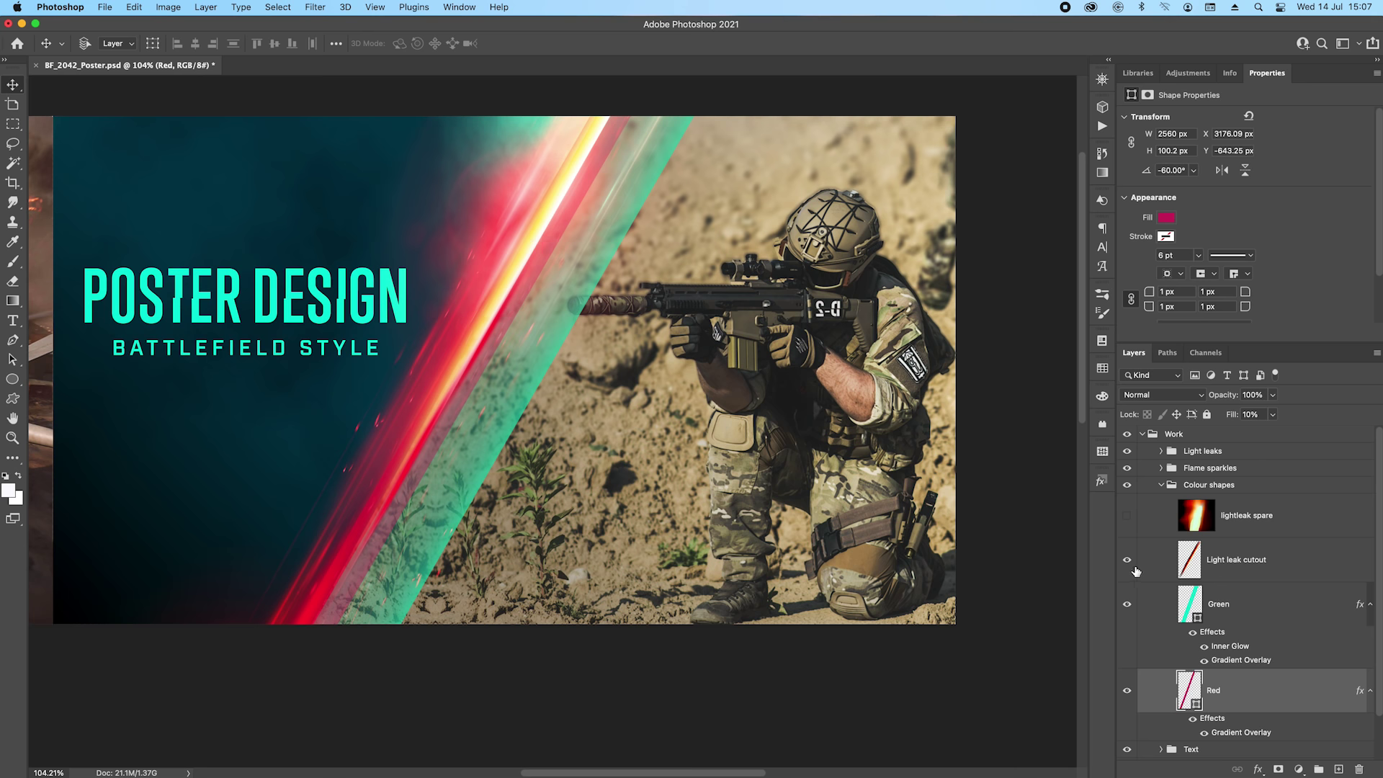
Step: Show lightleak spare, convert it to a smart object, and open its lightleak spare.psb contents
click(1126, 516)
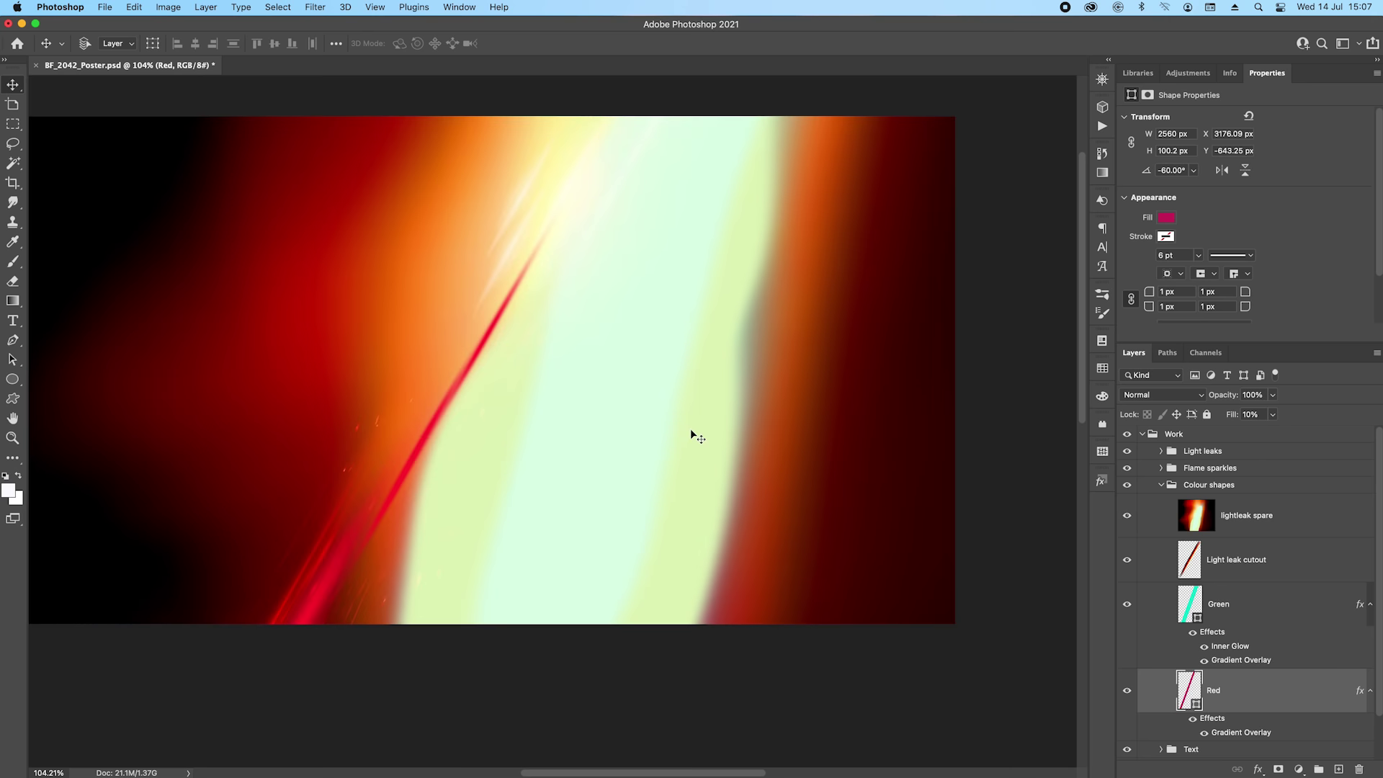
scroll(692, 434, down, 3)
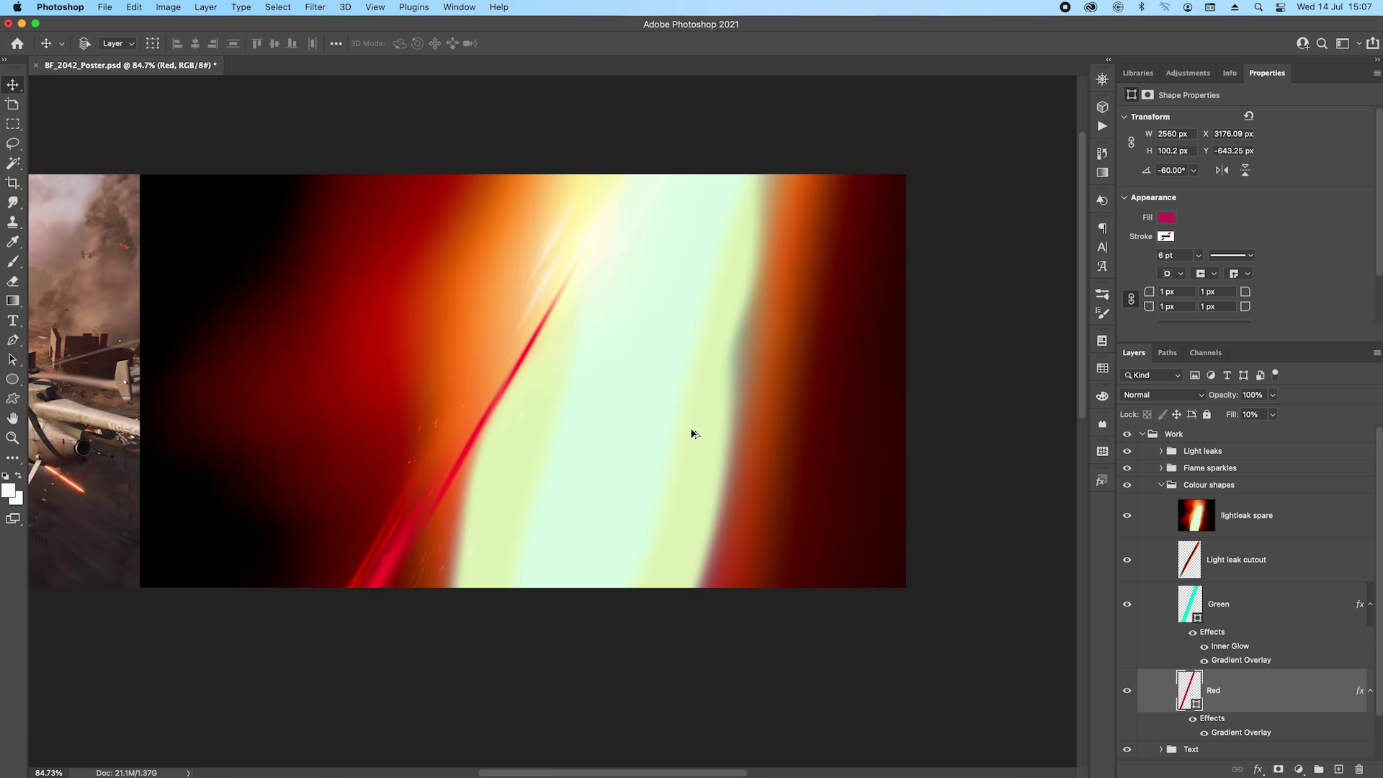
right_click(1246, 518)
click(1129, 313)
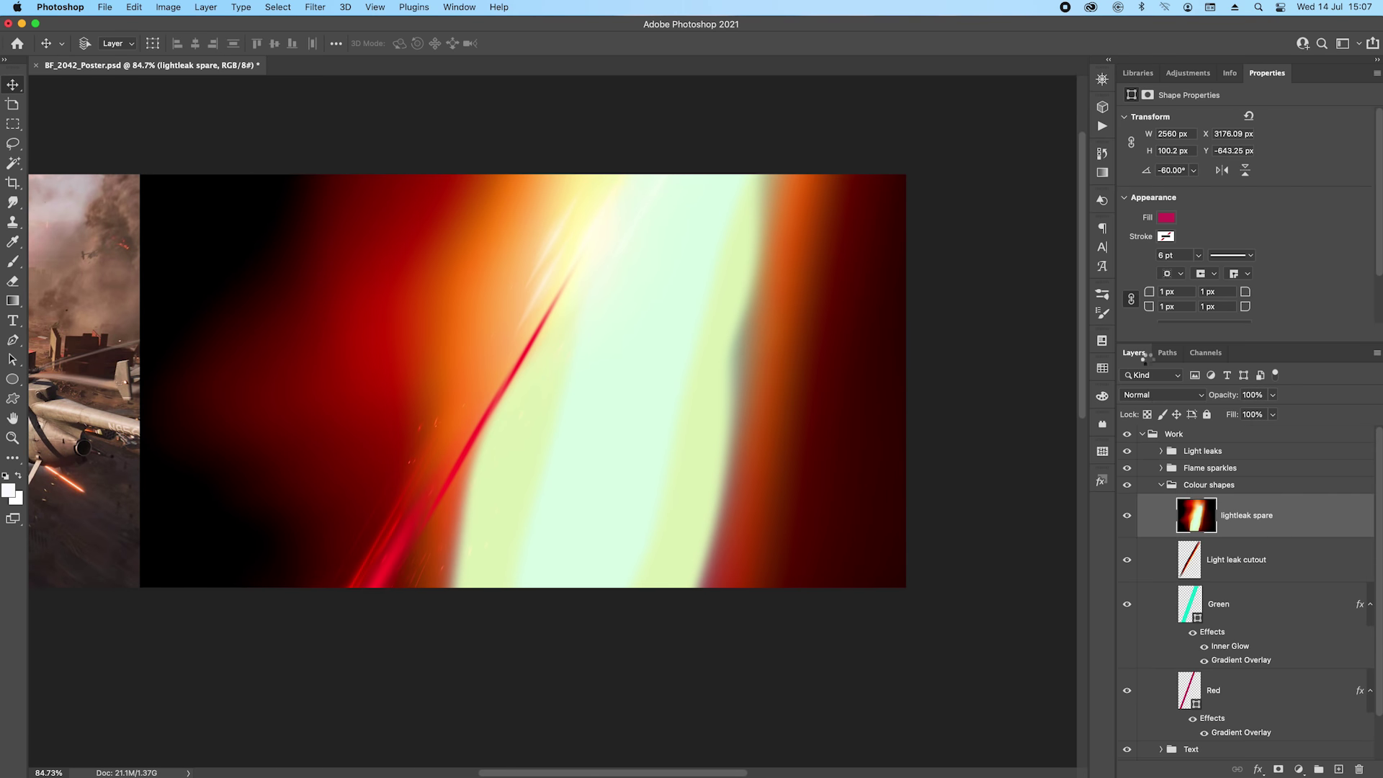
double_click(1201, 512)
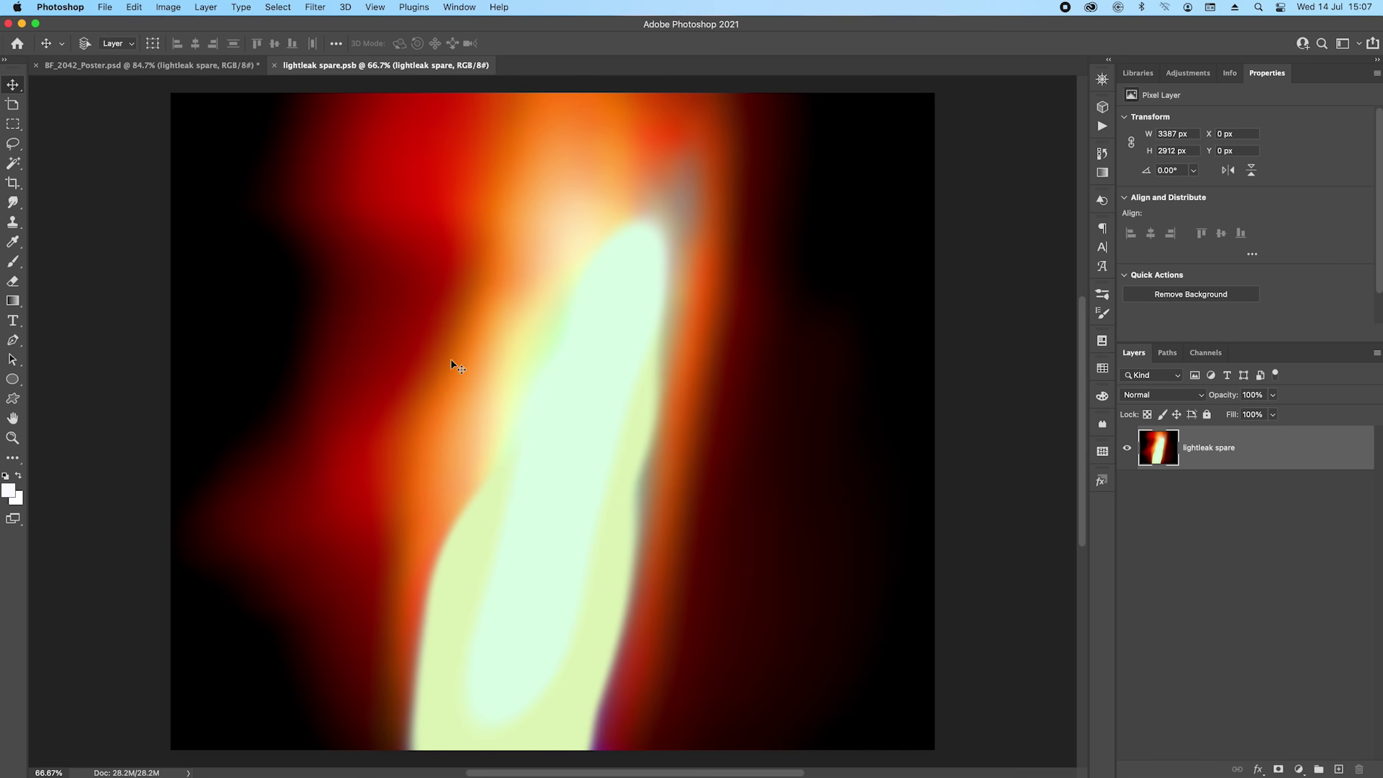
Step: Select the left part of the light leak with the Polygonal Lasso and copy it to a new layer
click(13, 143)
click(62, 154)
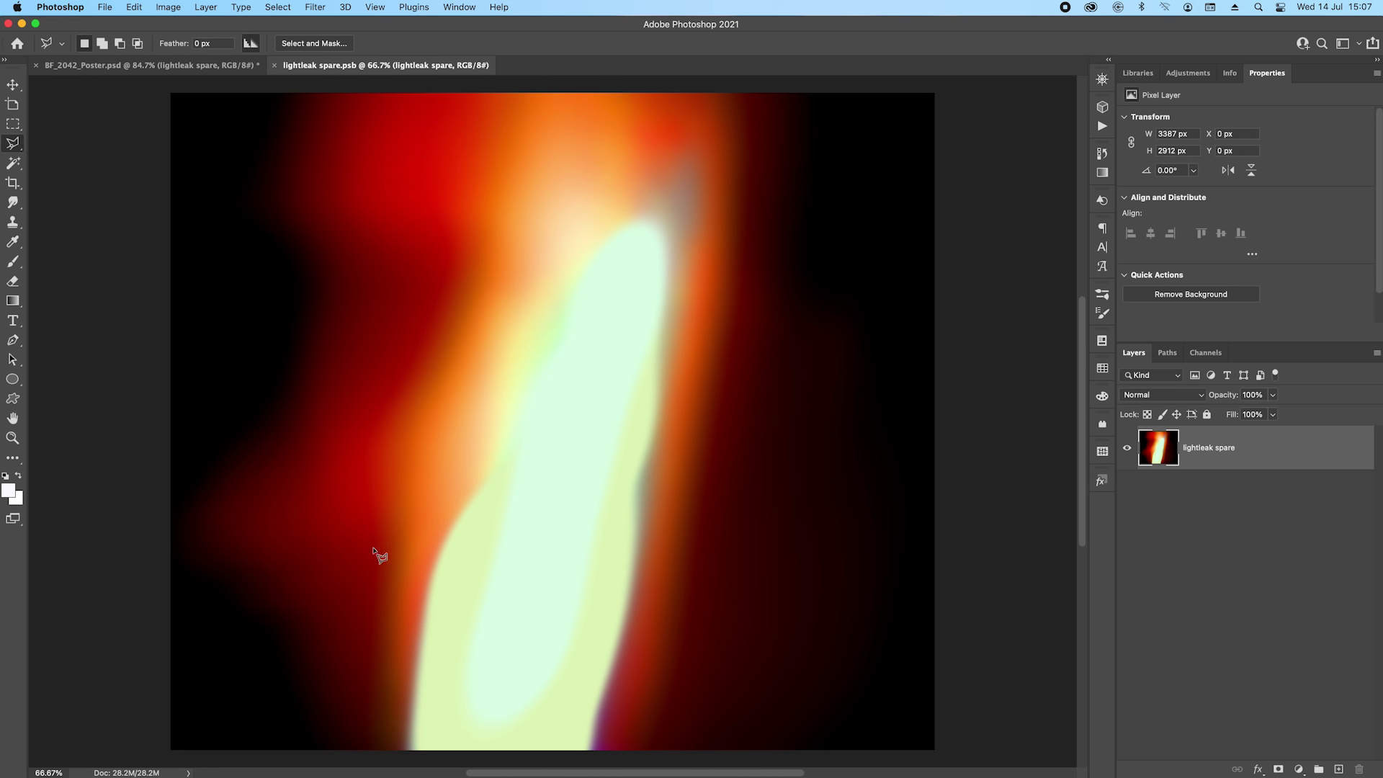
click(410, 752)
click(582, 89)
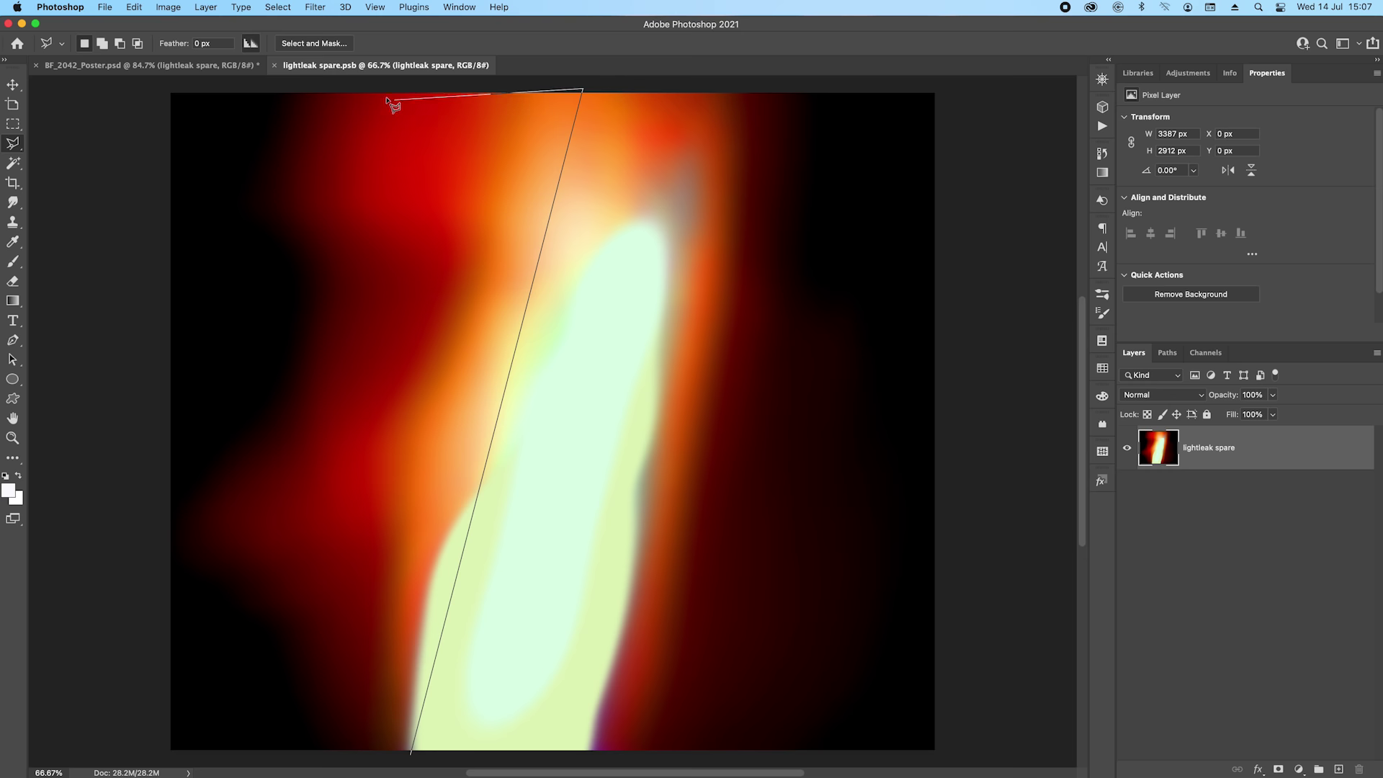
click(170, 92)
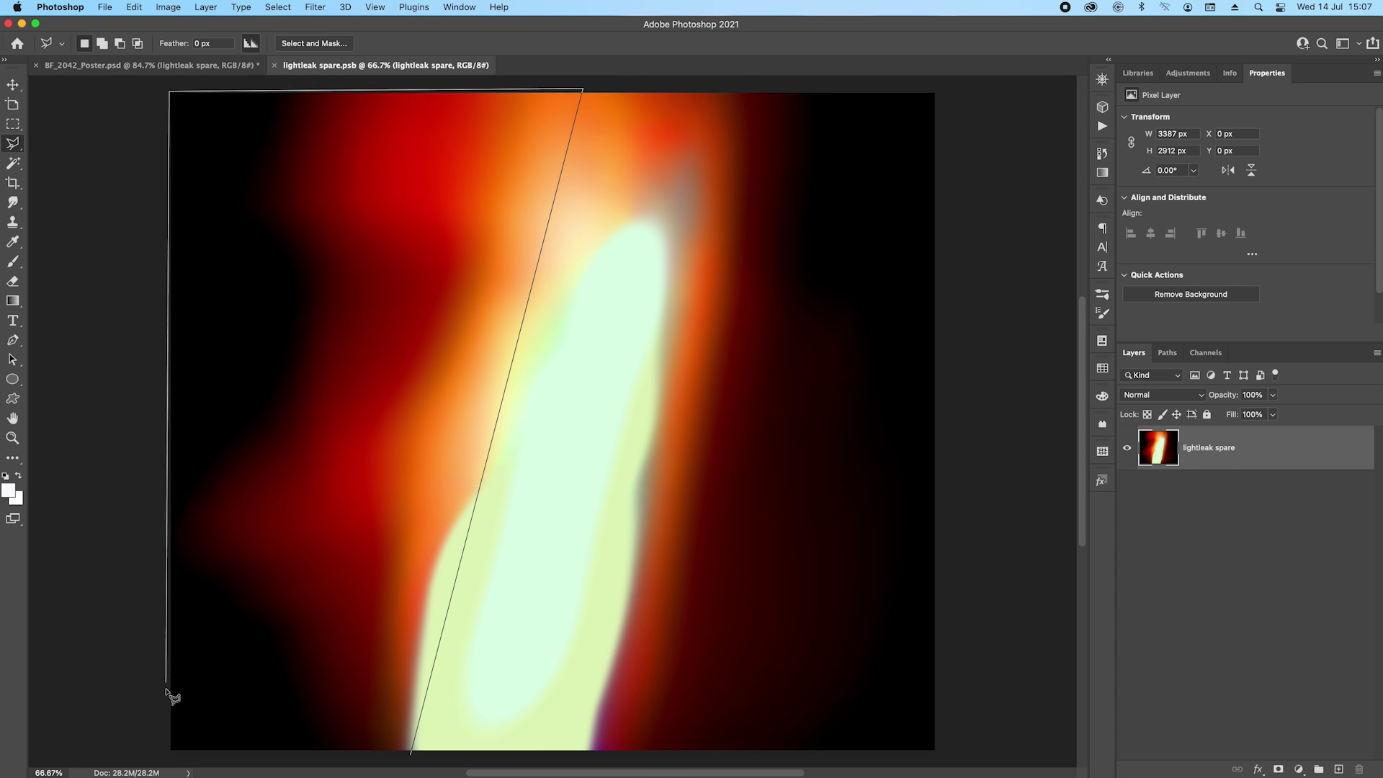
click(170, 750)
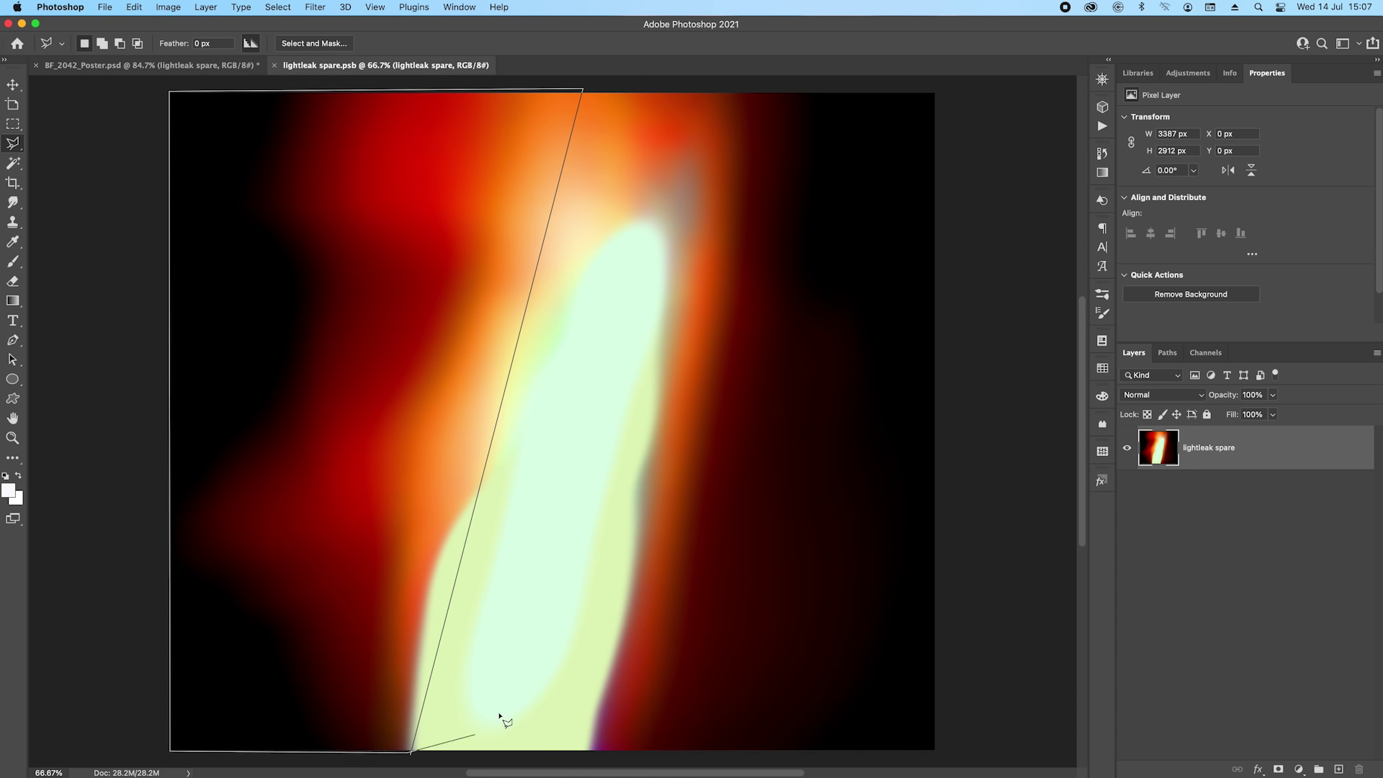
click(407, 753)
key(super+j)
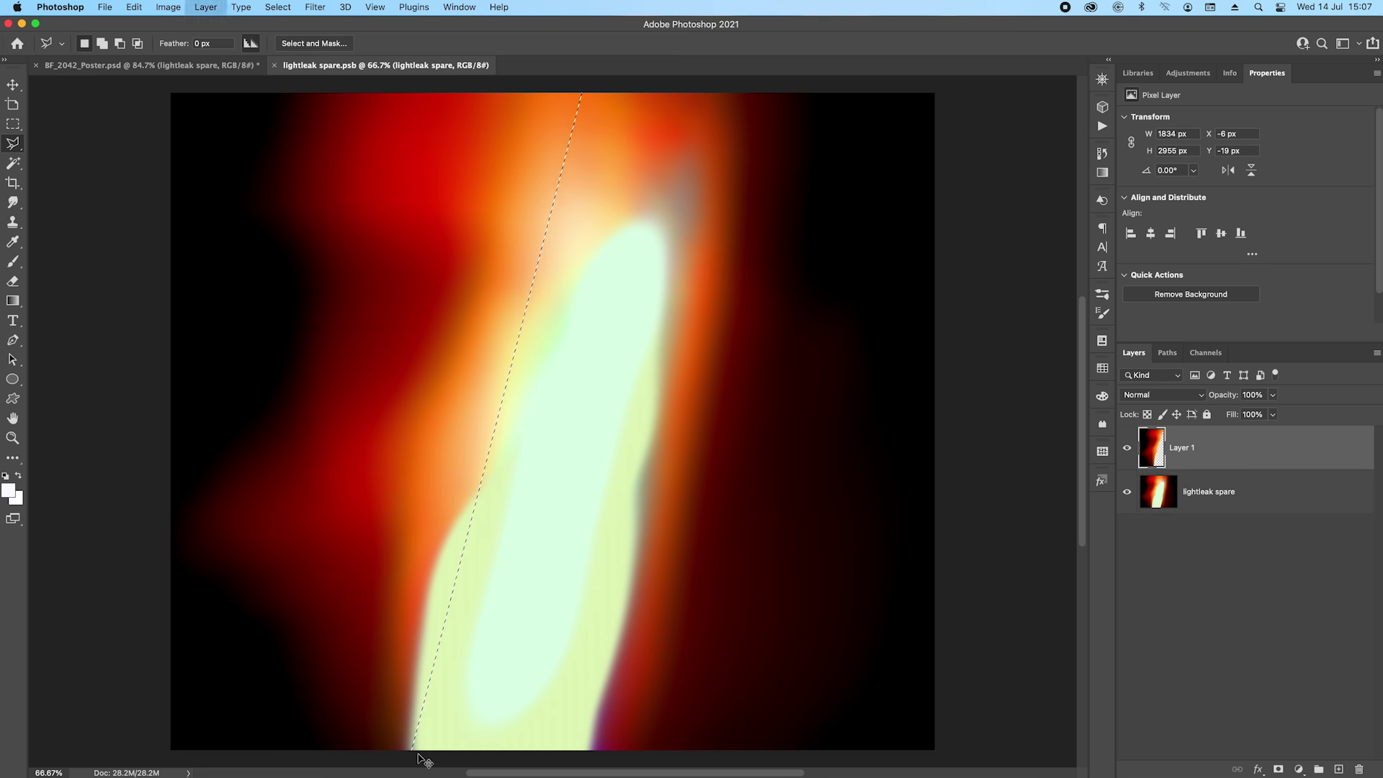
Step: Hide lightleak spare, squeeze the copied slice to a 532 px strip, and drag it into the poster
click(1128, 492)
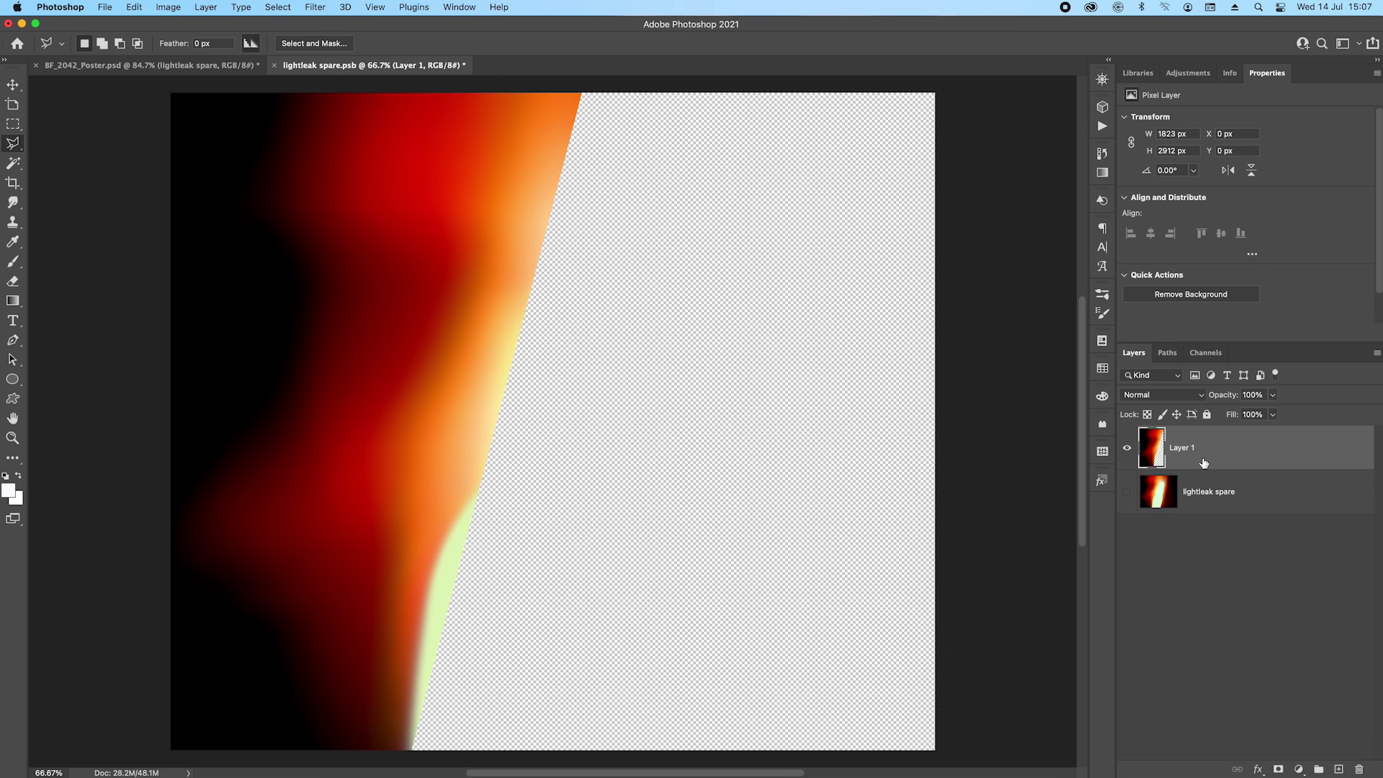
key(super+t)
drag(171, 423, 449, 441)
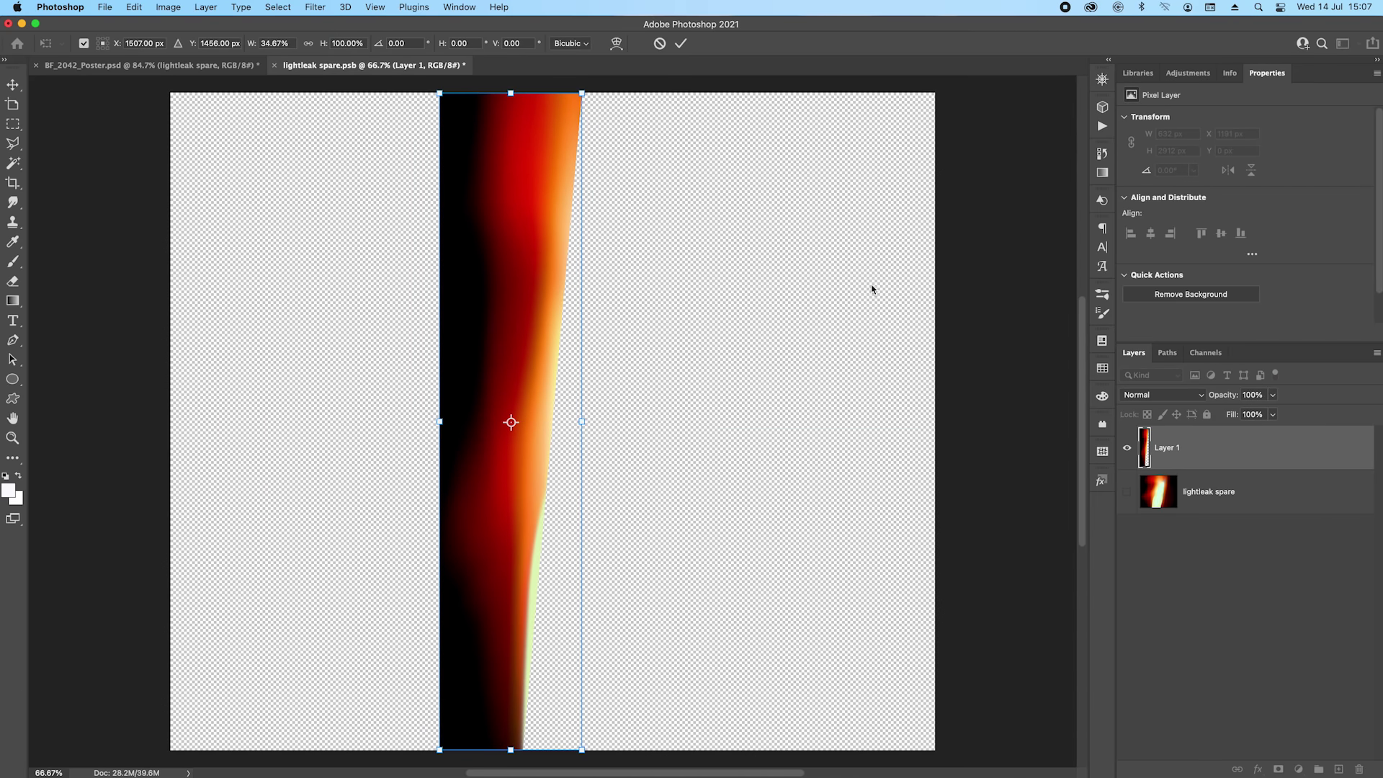
click(682, 45)
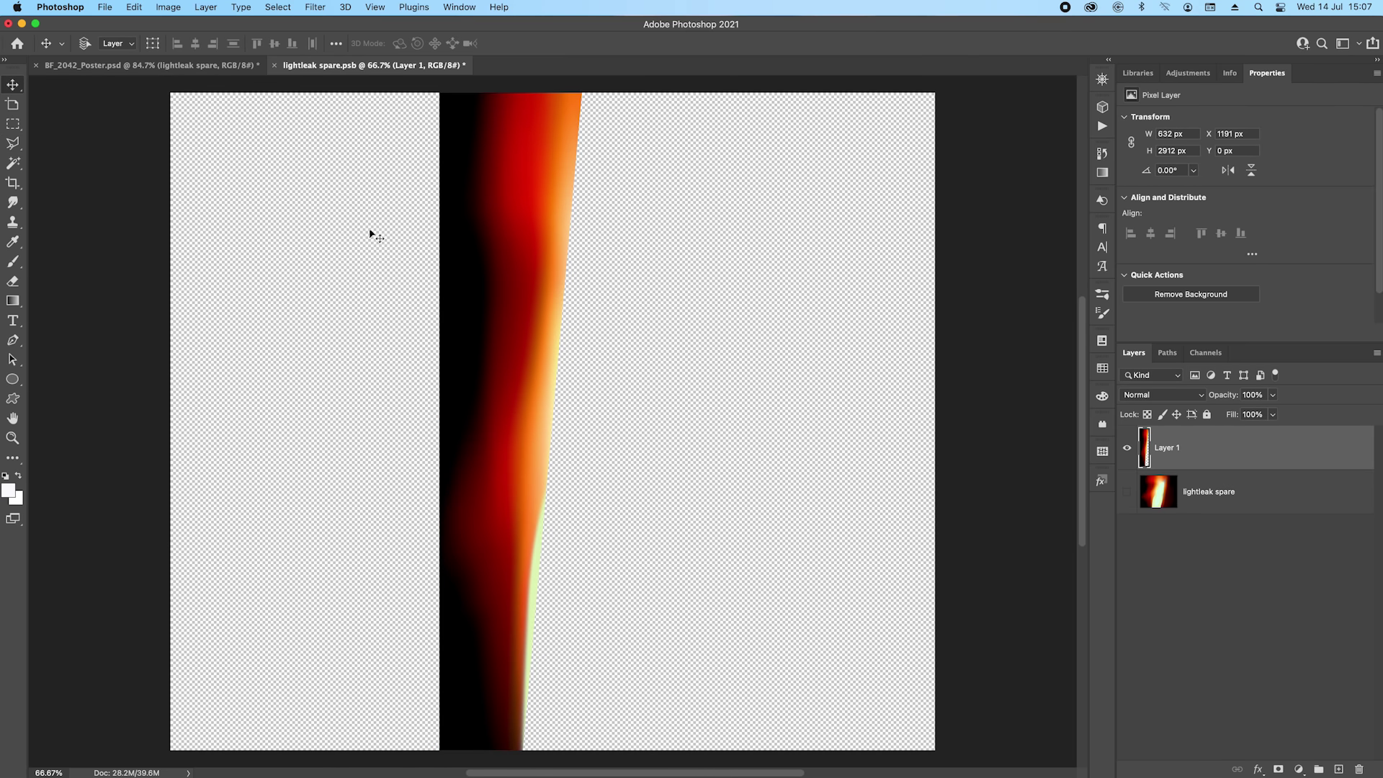
drag(464, 230, 604, 289)
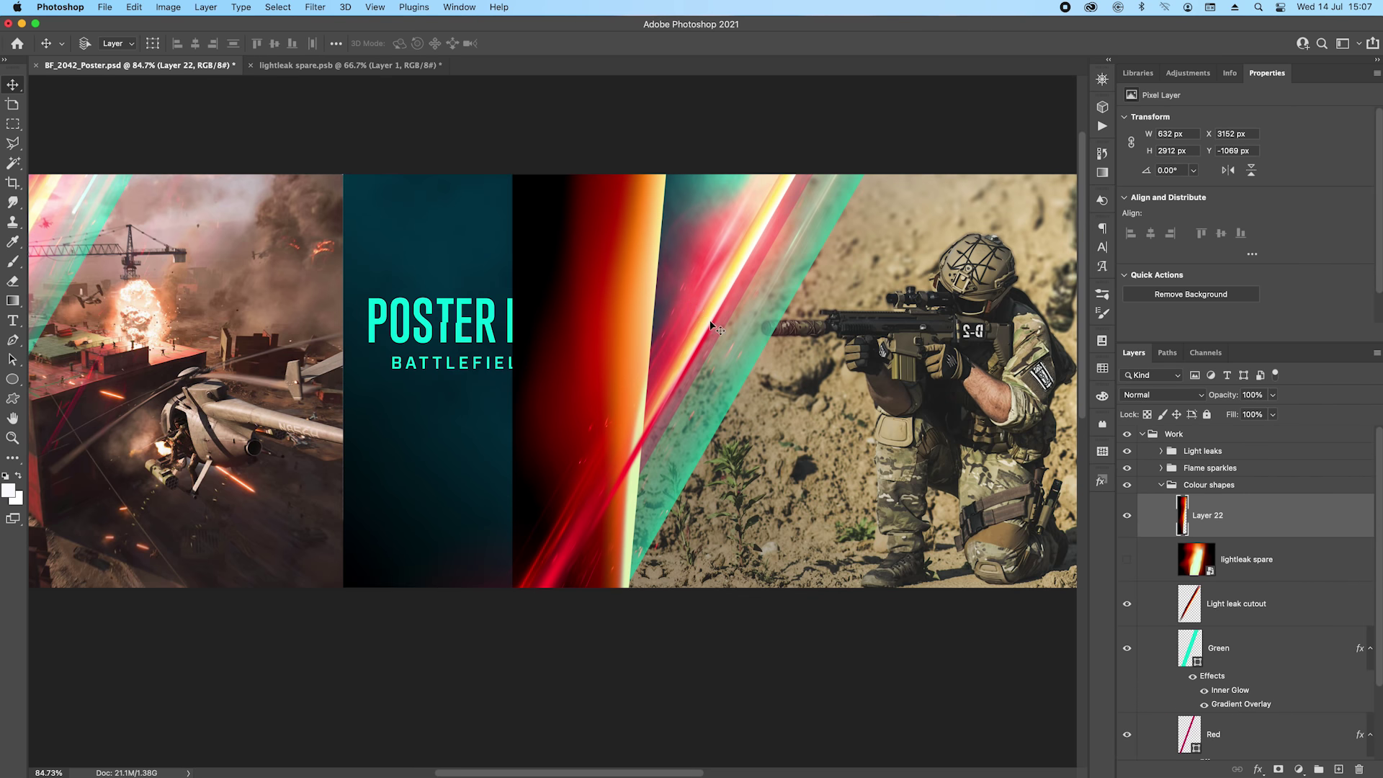
Step: Set the light-leak strip to Screen blend mode, then undo a trial diagonal rotation
click(1160, 395)
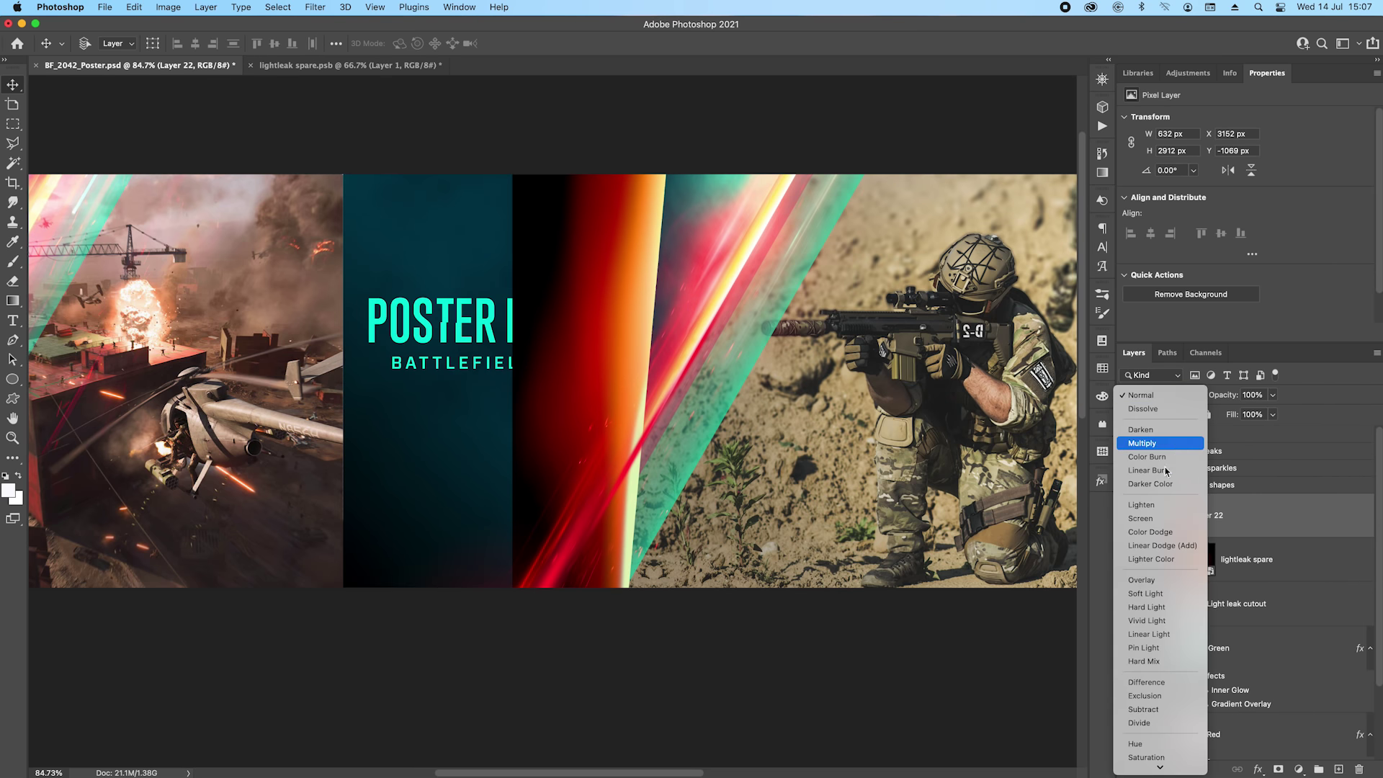
click(1141, 518)
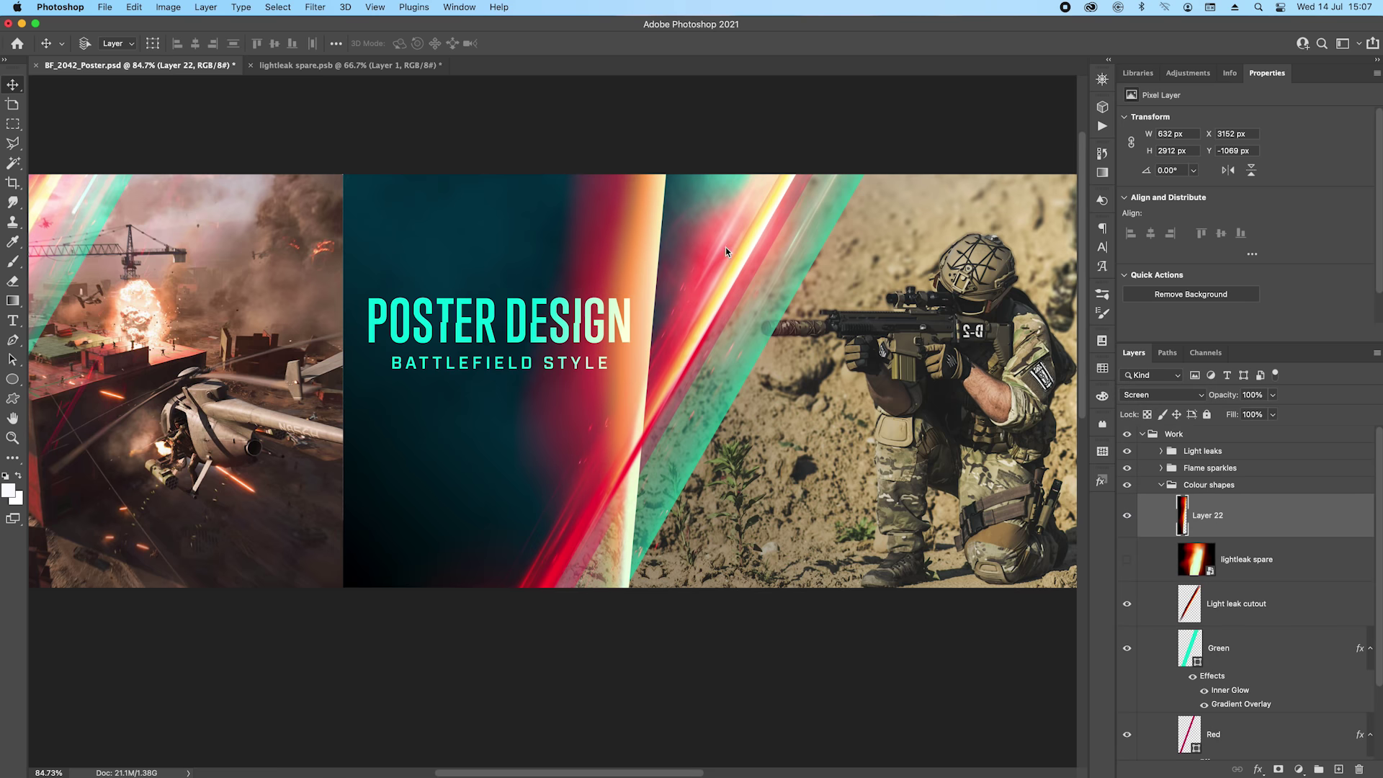
key(super+t)
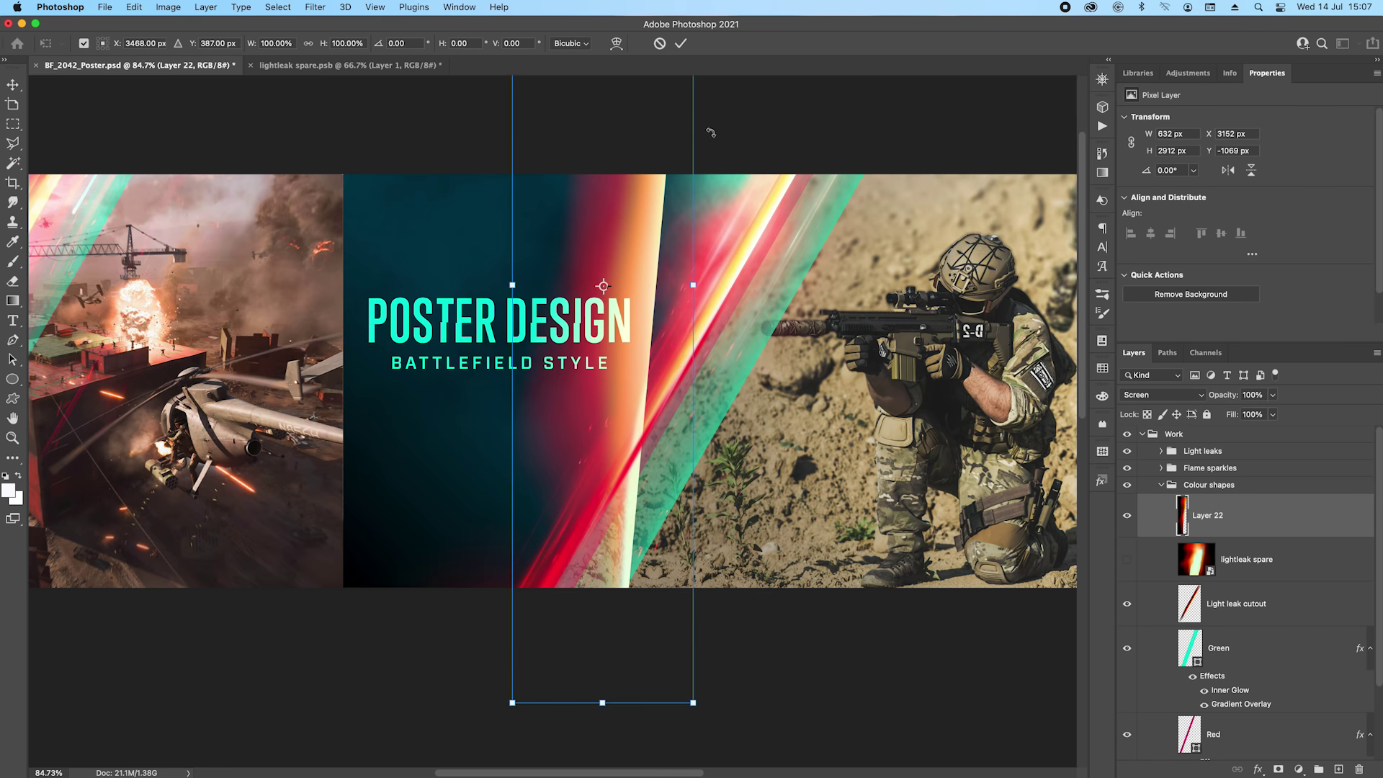
drag(741, 171, 730, 220)
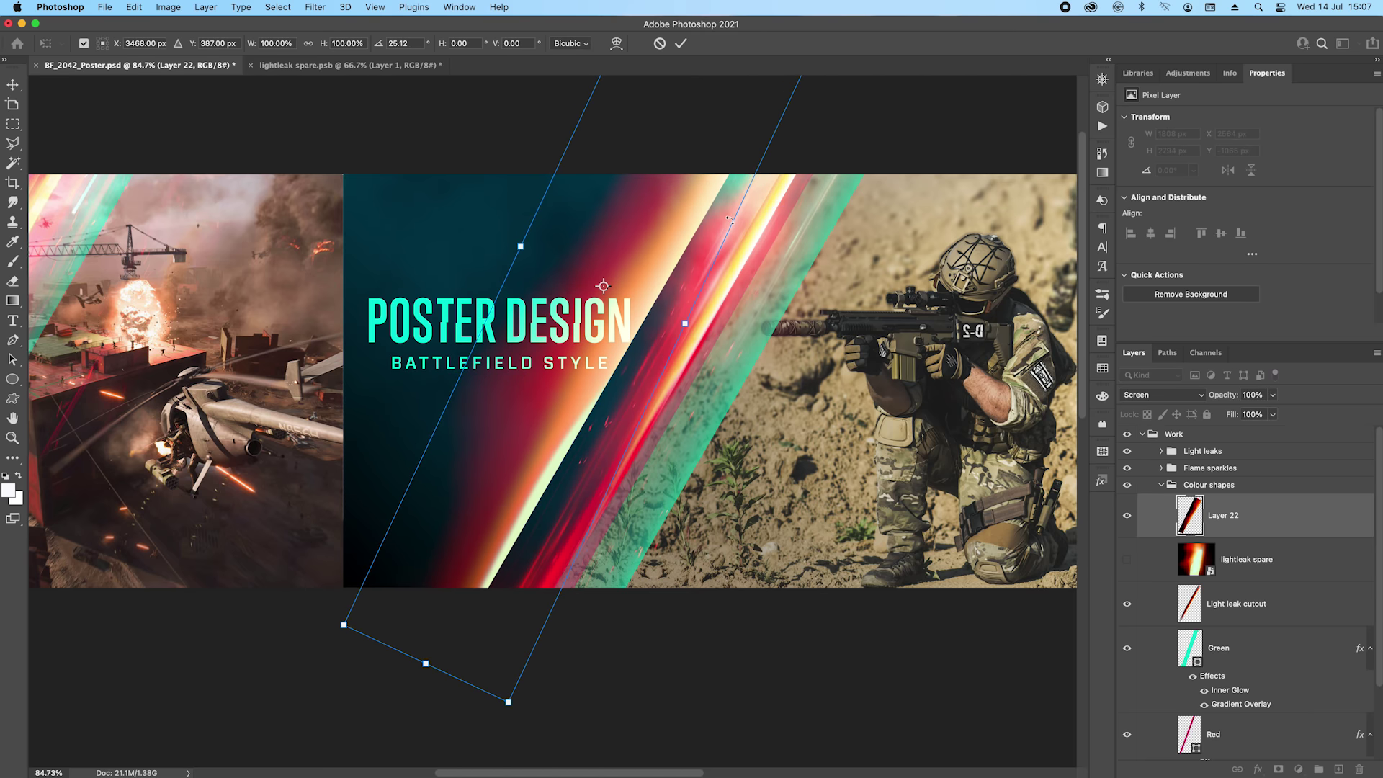
key(super+z)
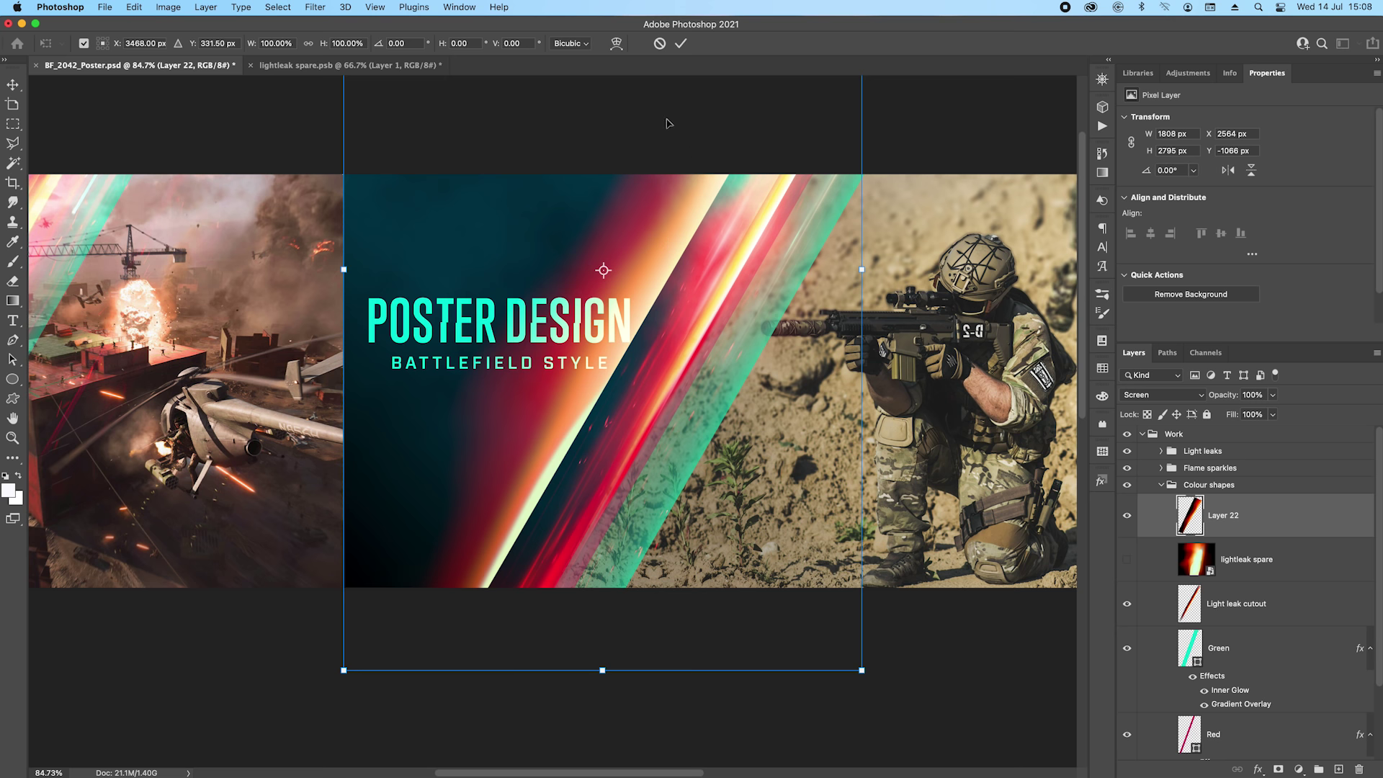
click(680, 43)
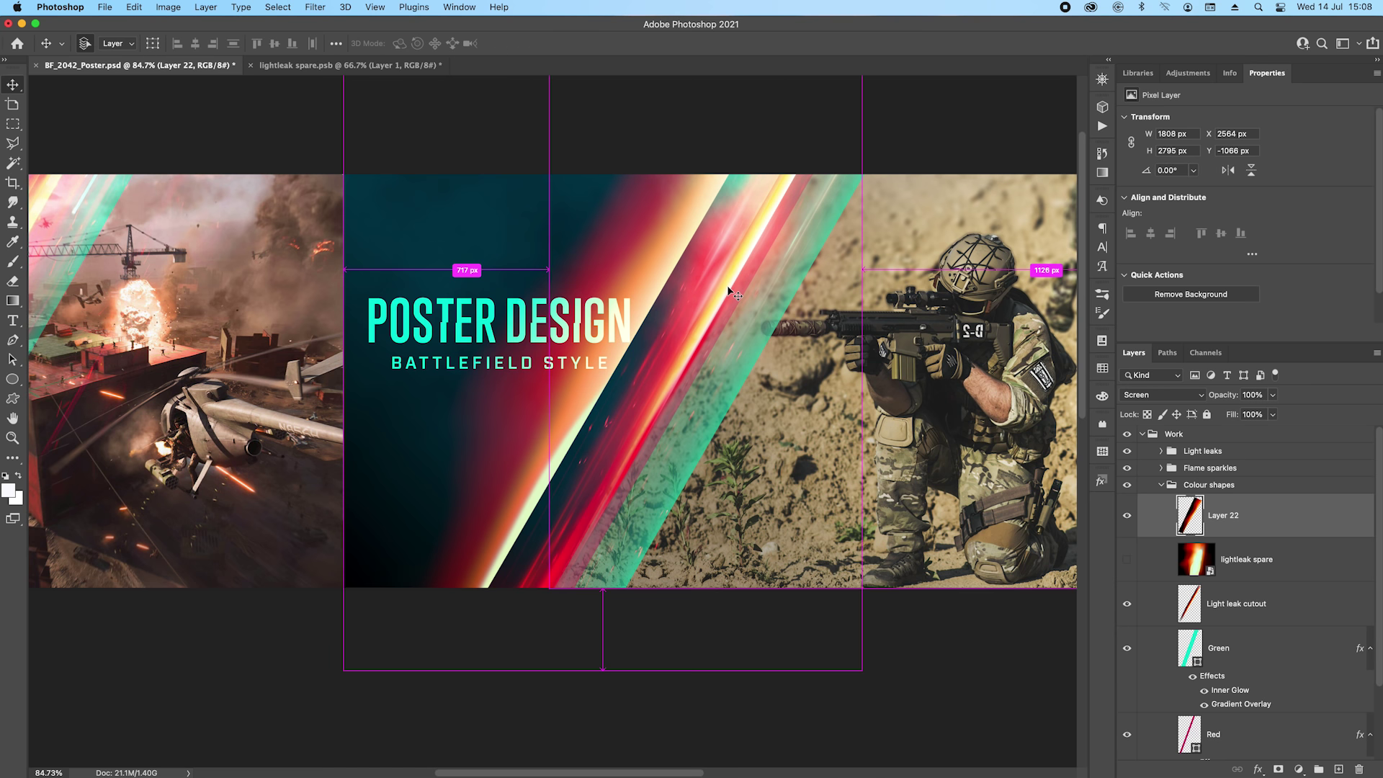
key(super+z)
Step: Narrow the strip and tilt it about 26° along the red diagonal streak
key(super+t)
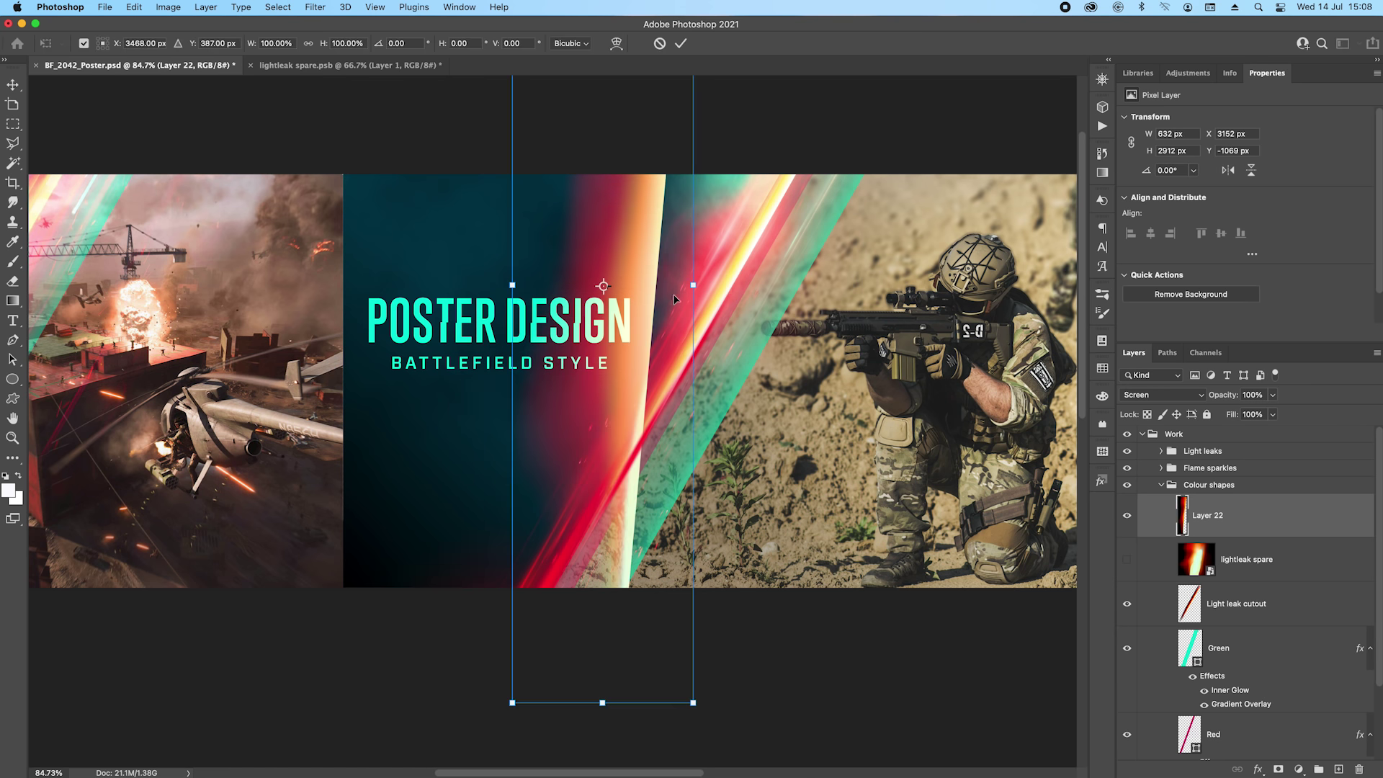
drag(691, 286, 742, 249)
key(shift)
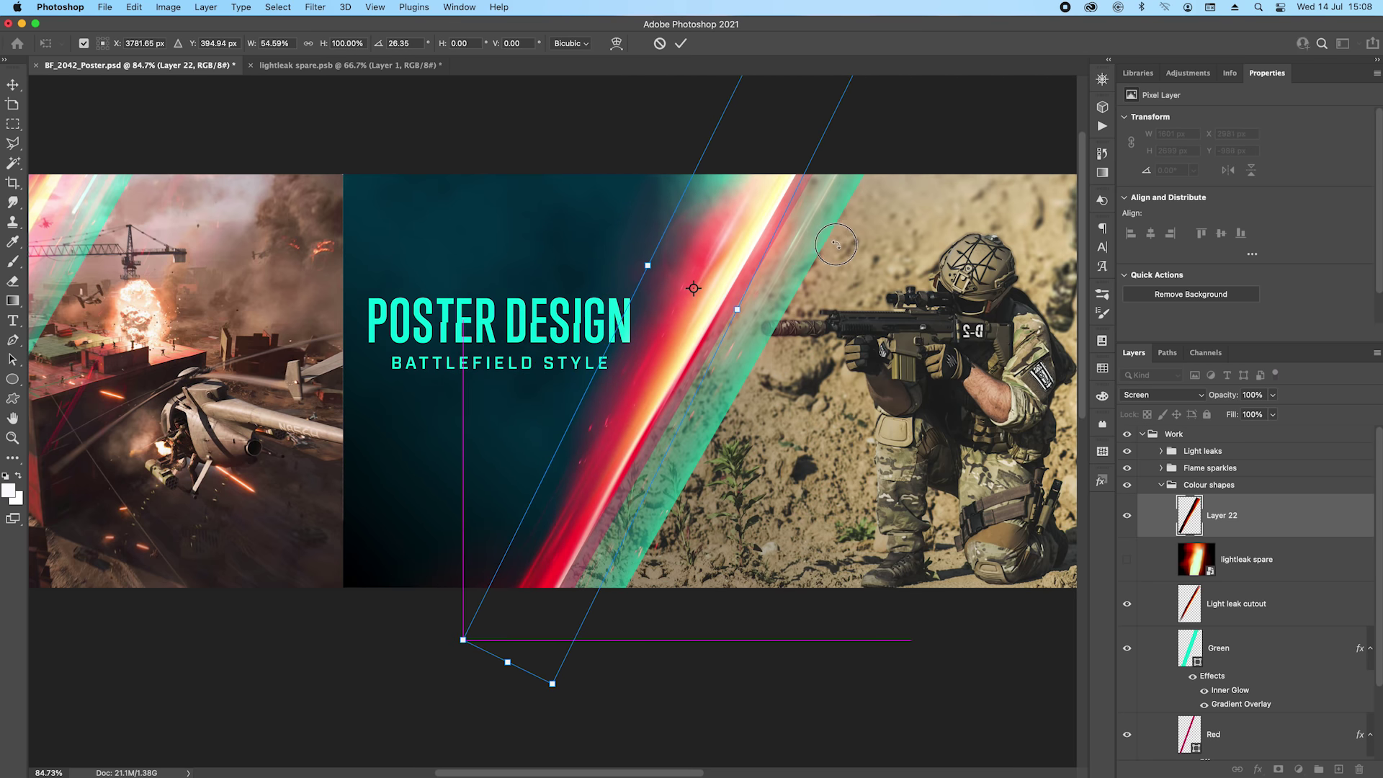
drag(836, 244, 837, 243)
key(Return)
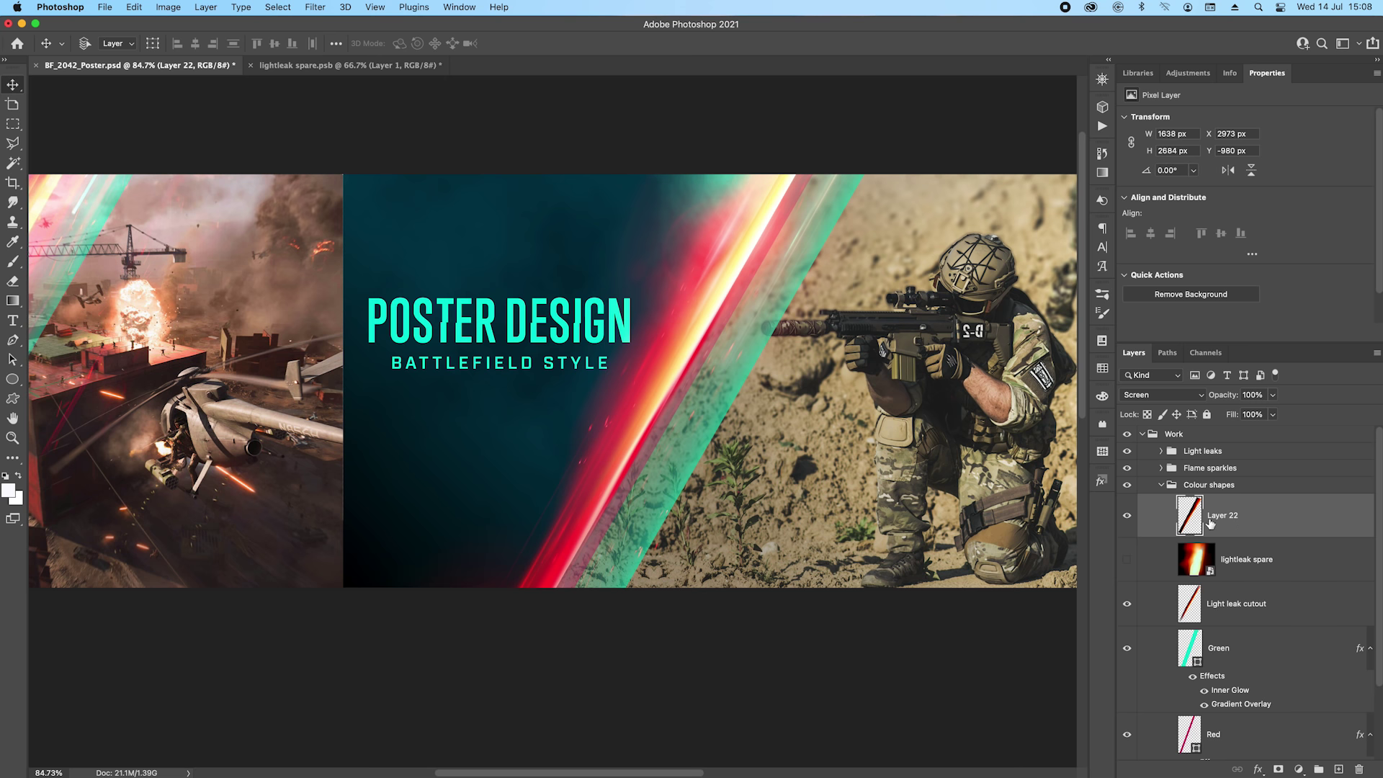
Step: Delete the Layer 22 strip, then try and undo shifting the Light leak cutout left
click(1248, 562)
key(Delete)
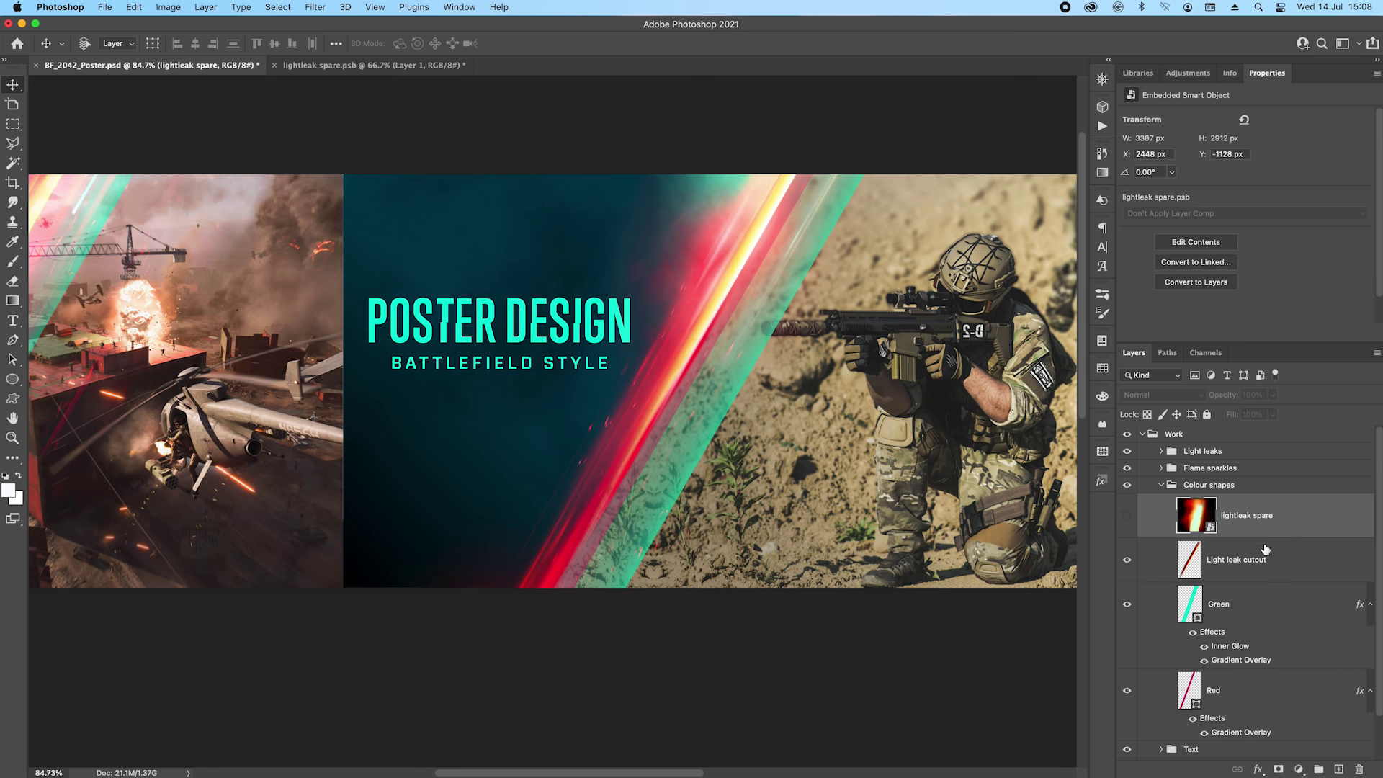
click(1198, 563)
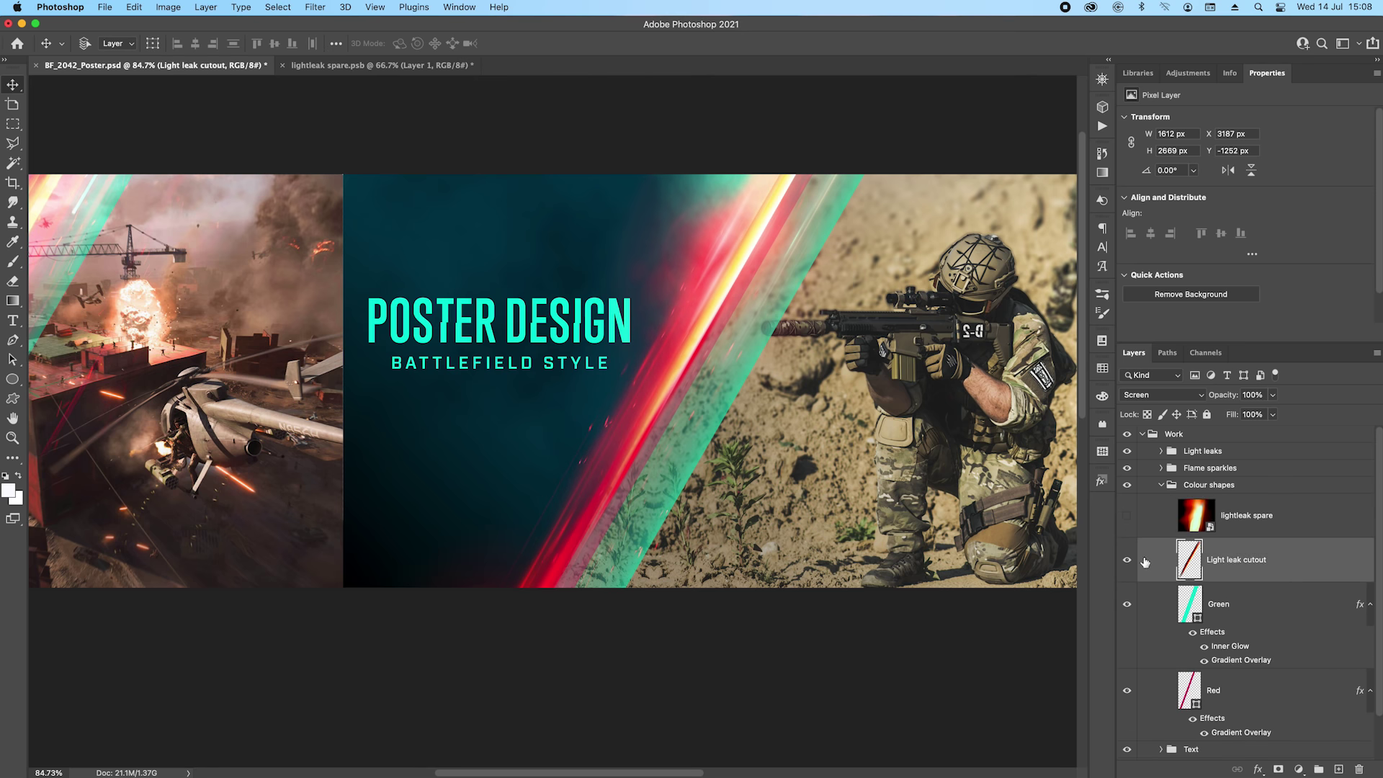
drag(684, 369, 532, 368)
key(super+z)
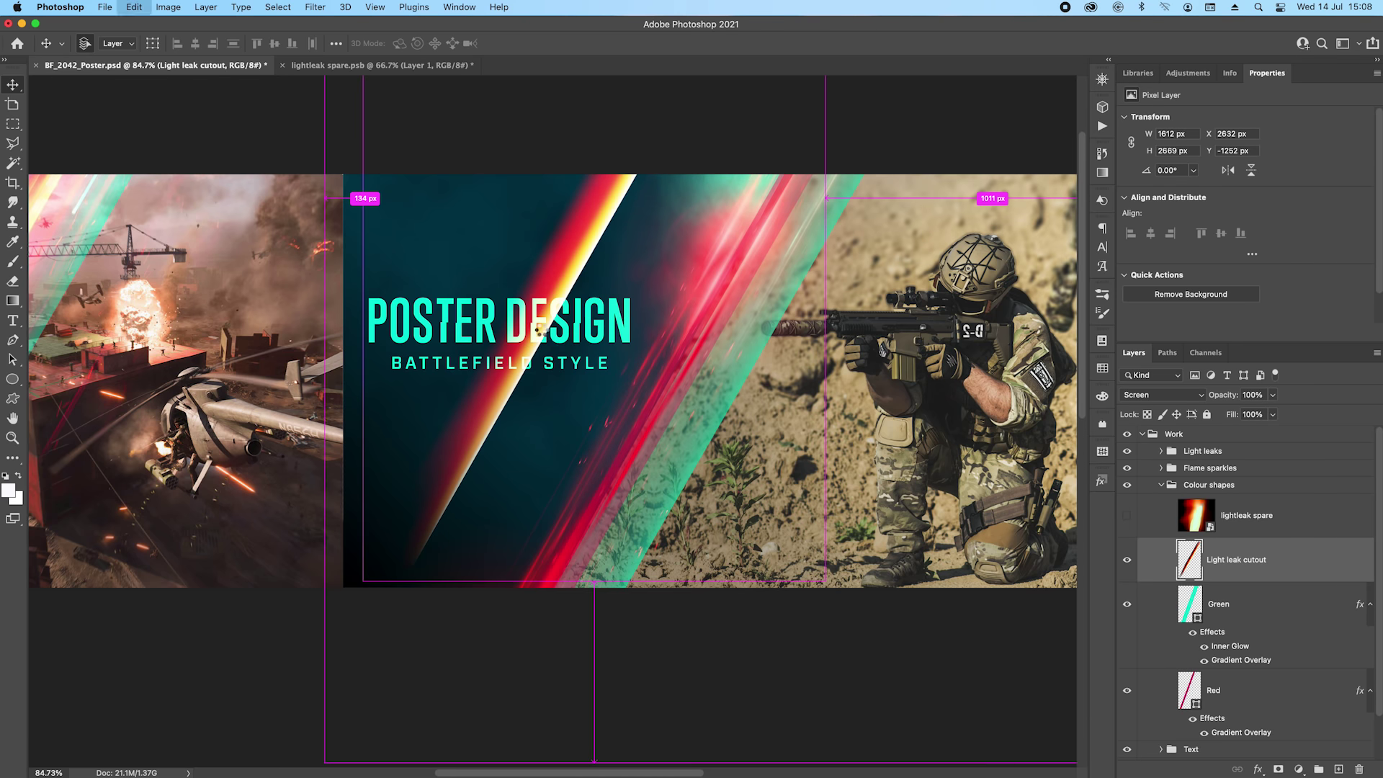
Step: Expand Flame sparkles and sparkles 1 and open the sparkles smart object as Layer 27.psb
click(1161, 485)
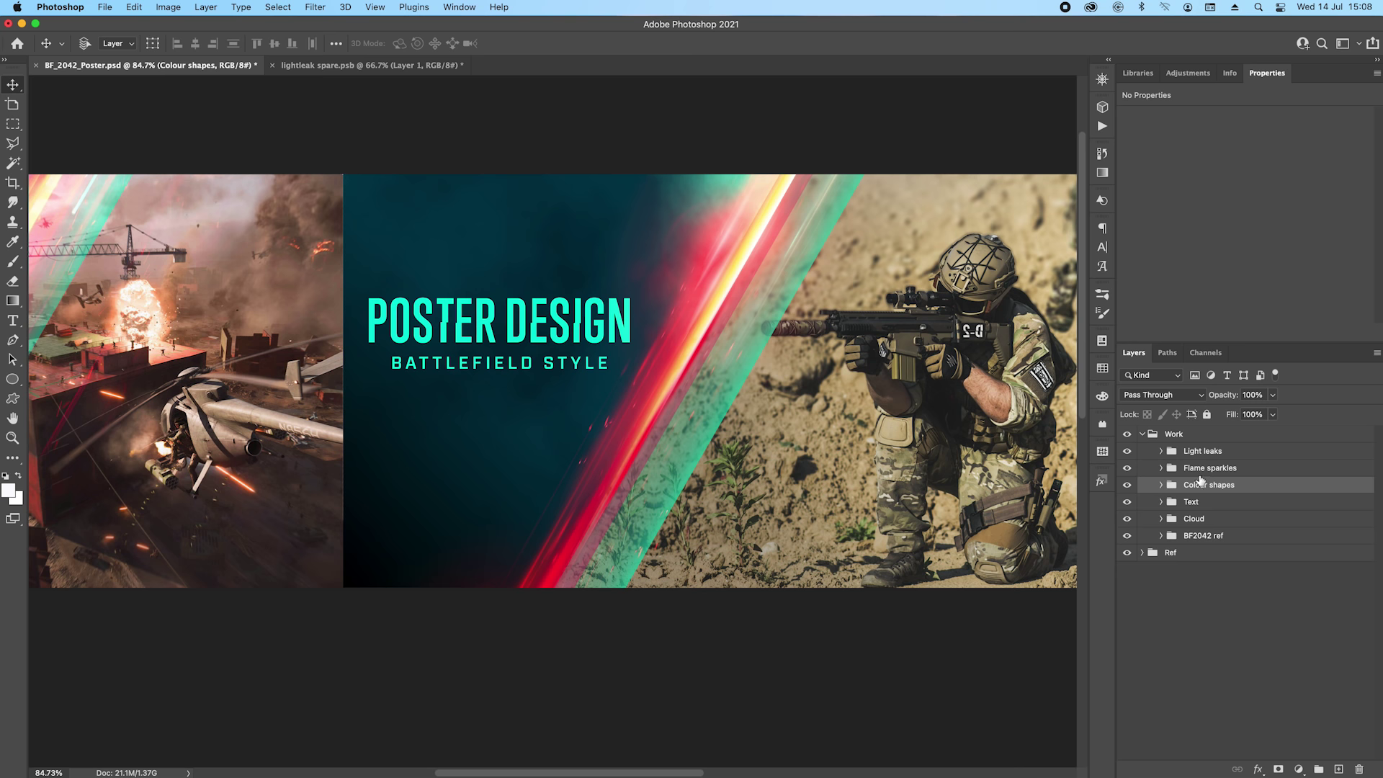
click(1161, 468)
click(1180, 502)
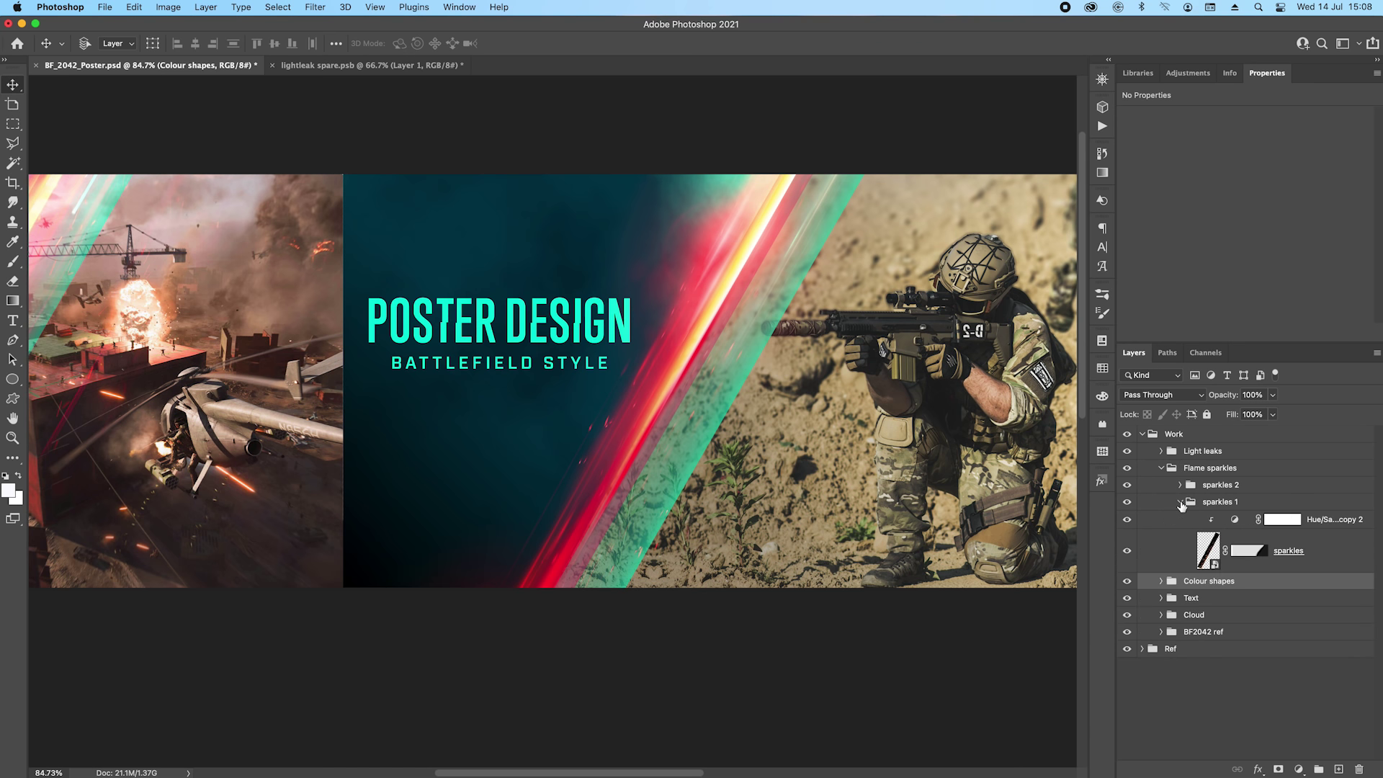
click(1215, 552)
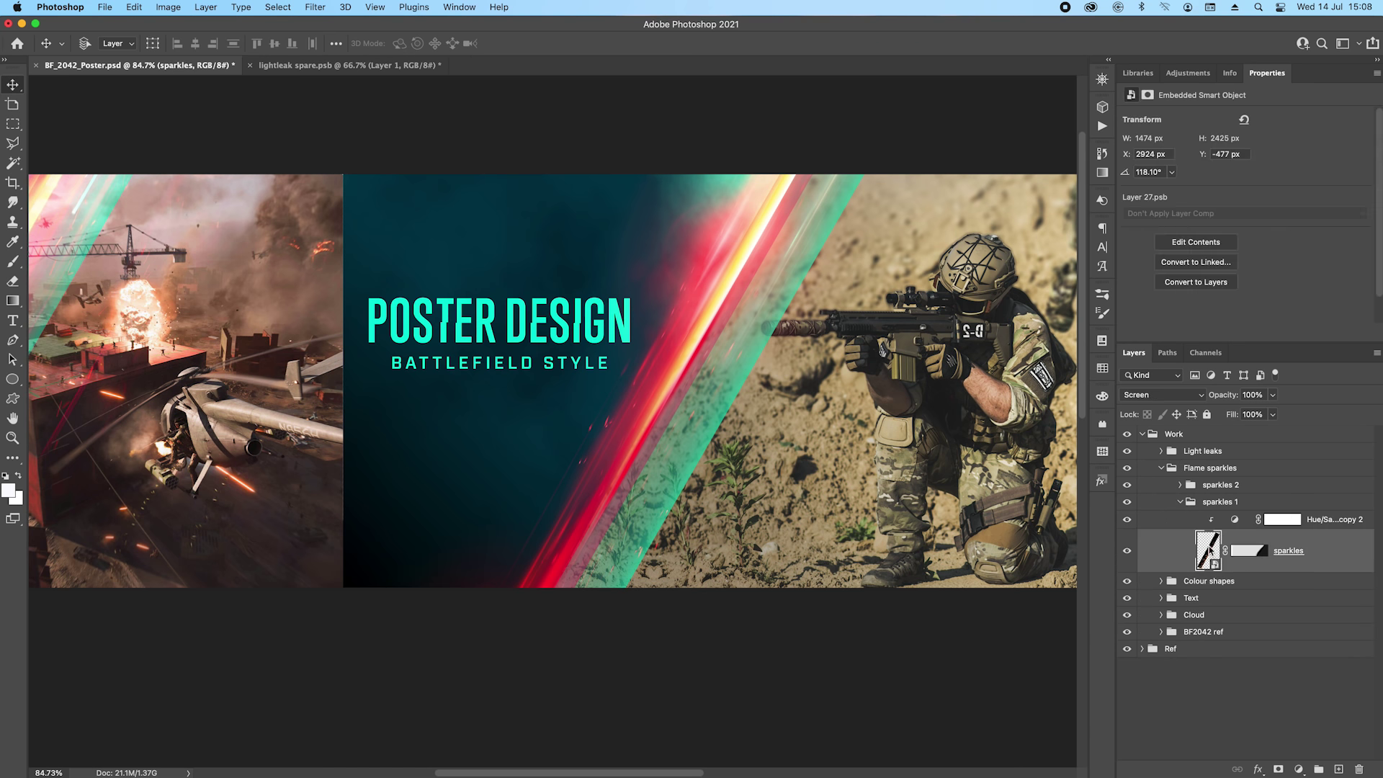
double_click(1209, 551)
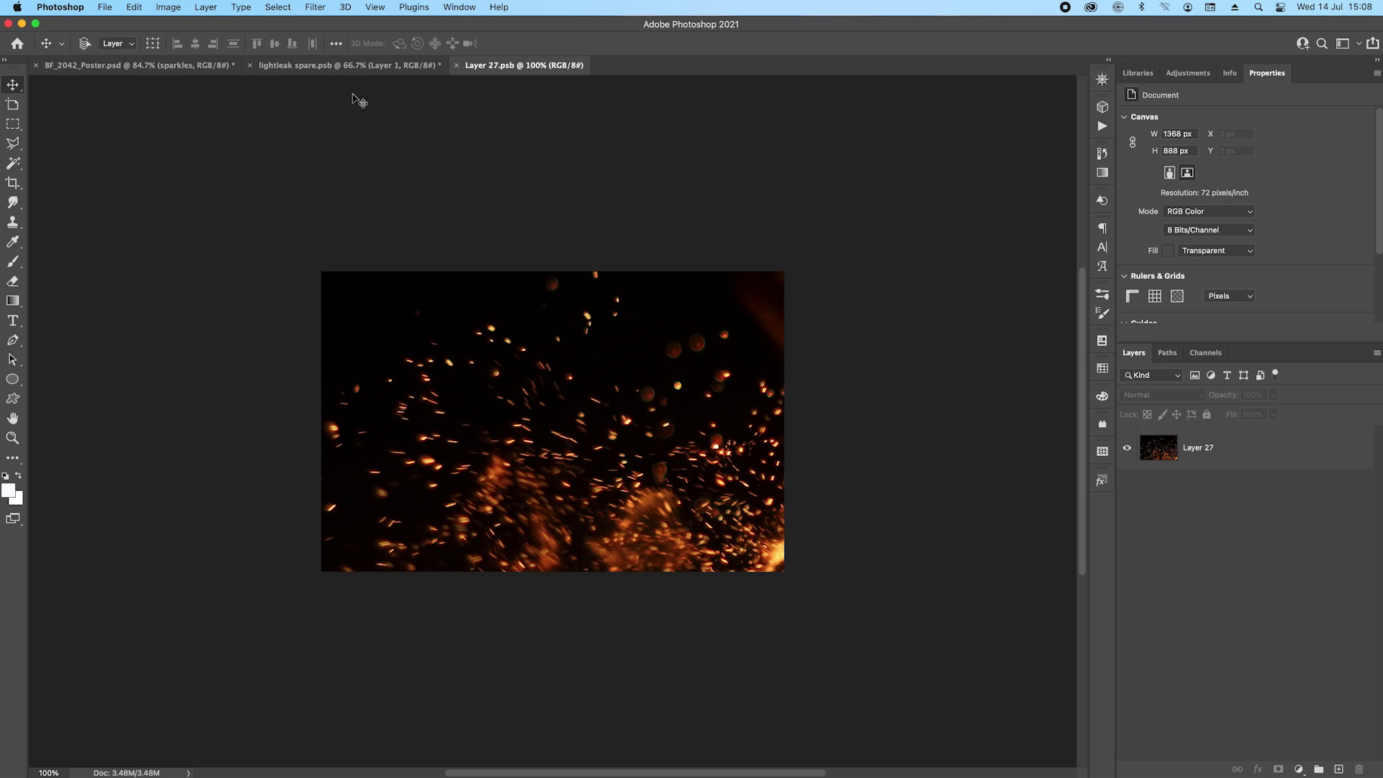
click(288, 65)
Step: Back in the poster, try several sparkles positions and hide their colour adjustment
click(186, 66)
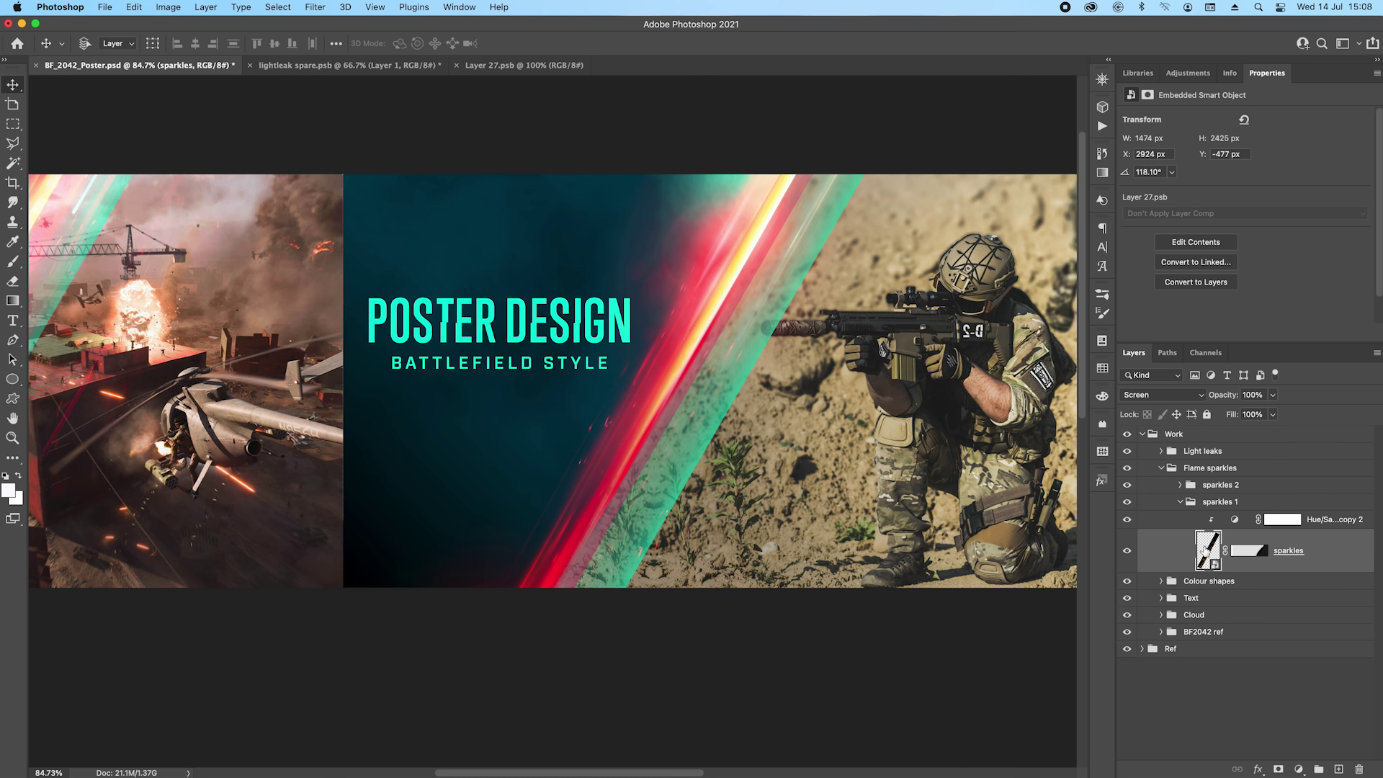
drag(662, 357, 519, 337)
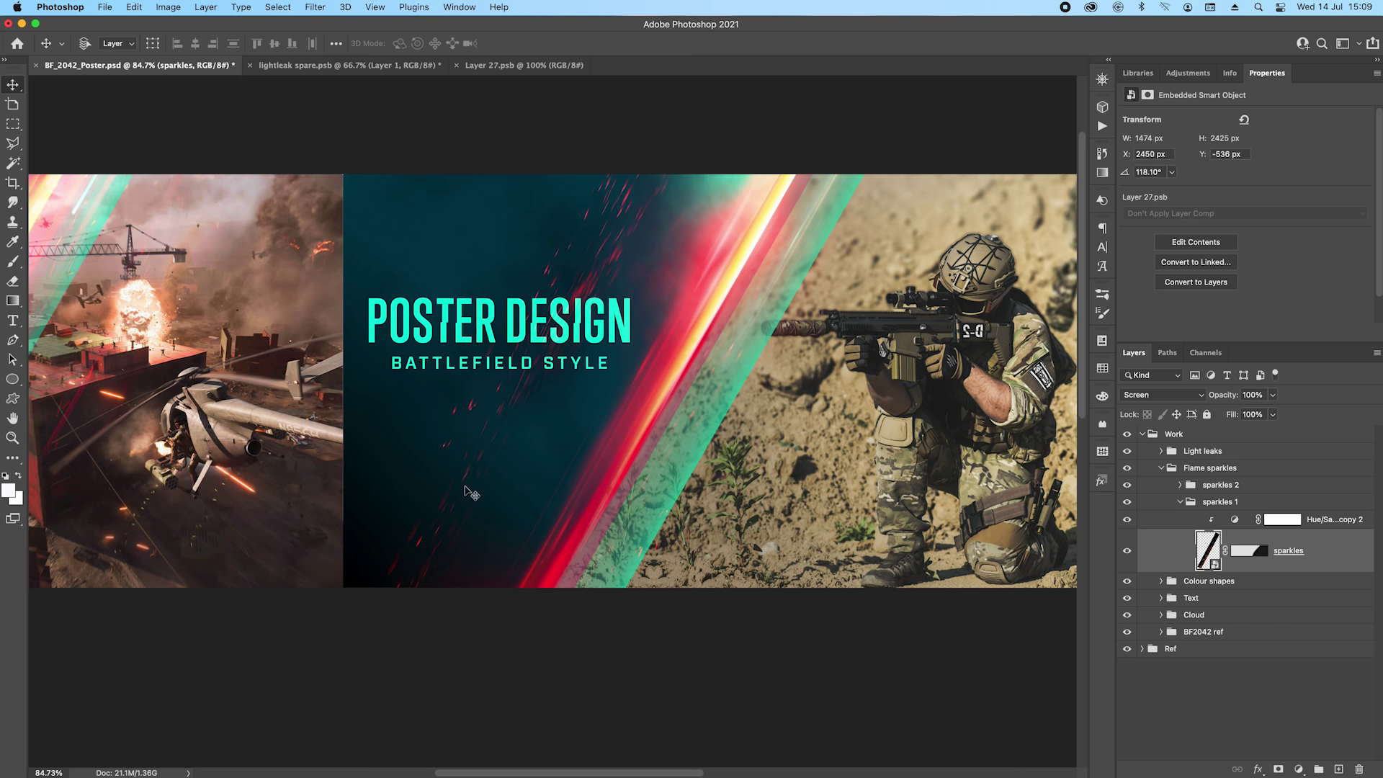
key(super)
drag(722, 441, 866, 459)
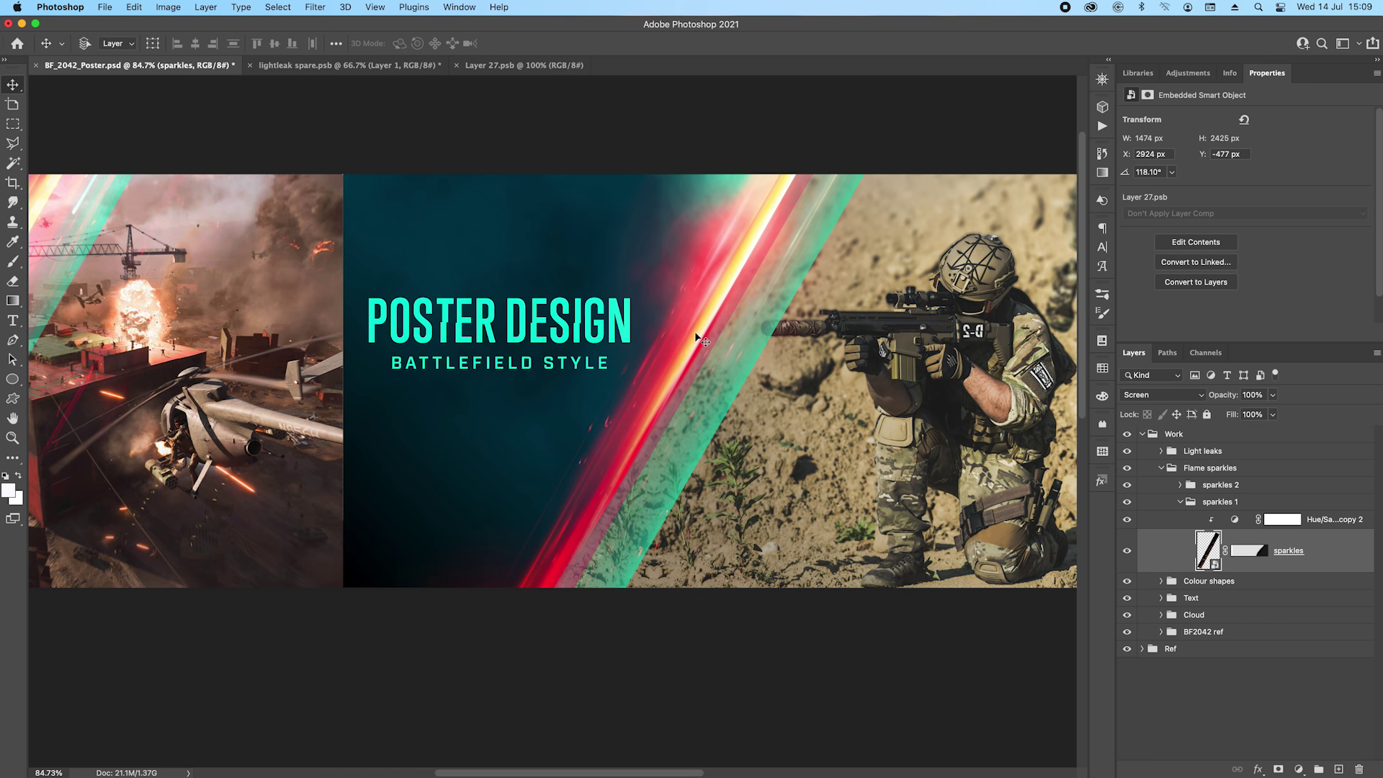
drag(697, 333, 550, 333)
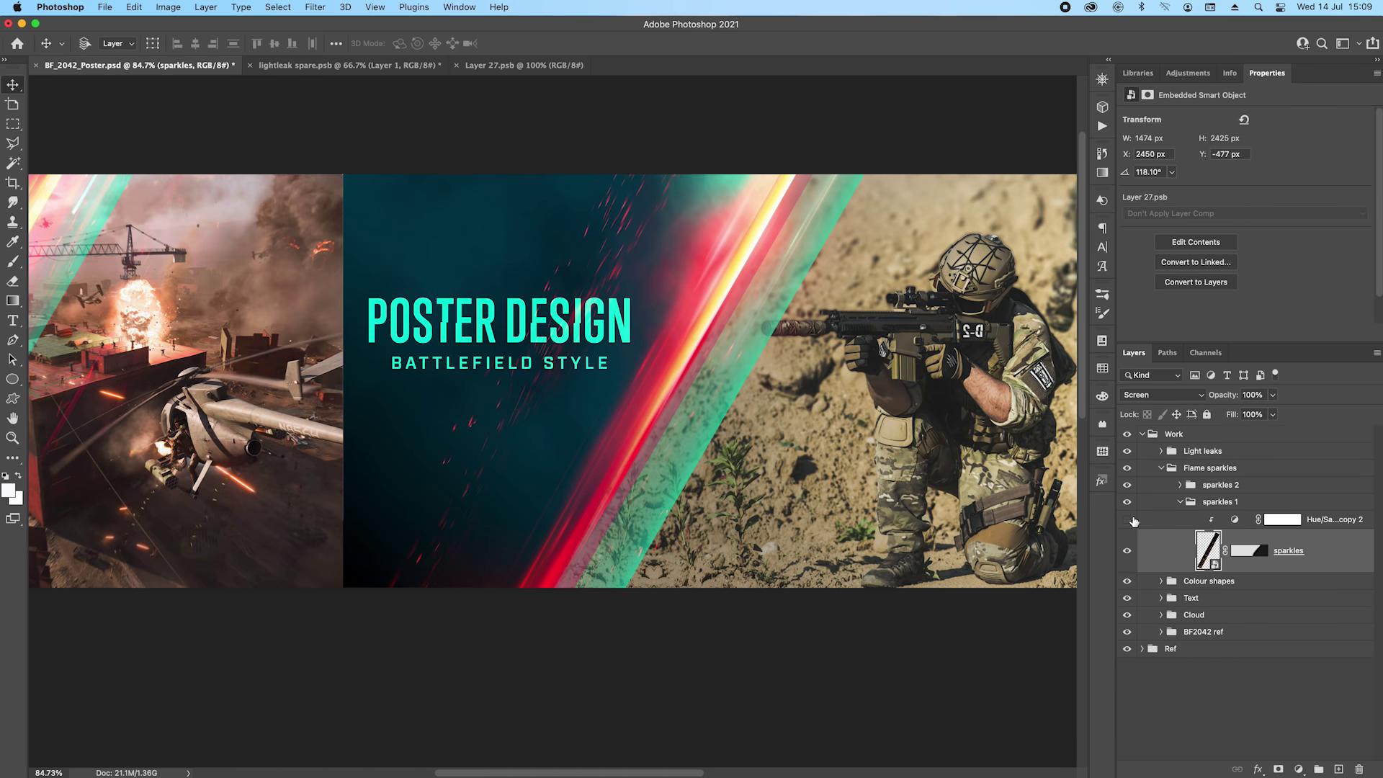
click(1127, 519)
Step: Settle the sparkles at X 2924 px and collapse the sparkles 1 and Flame sparkles groups
drag(626, 256, 742, 271)
key(super+z)
key(super+shift+z)
click(1180, 502)
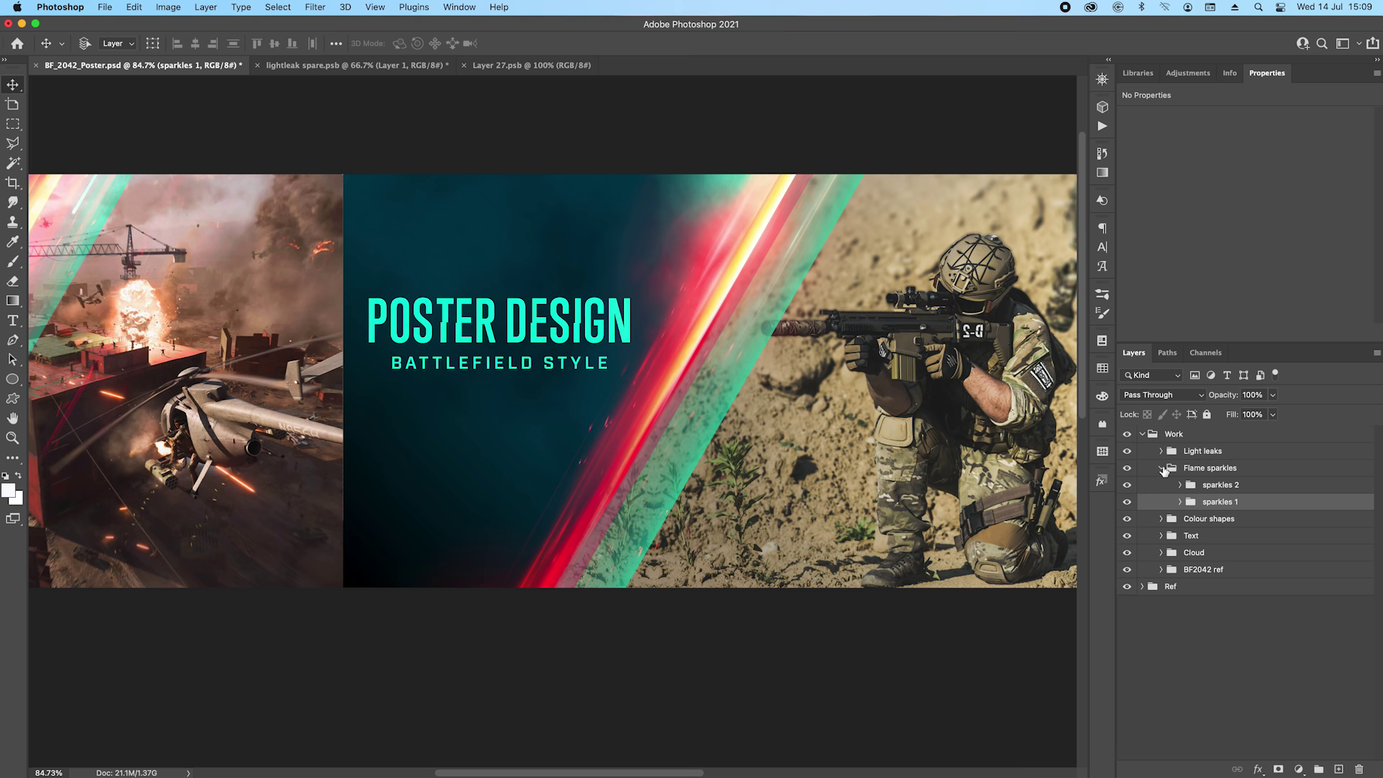
click(1163, 469)
Step: Expand Light leaks and Light leak 1 and open the Glow smart object's flare image, zoomed in
click(1161, 452)
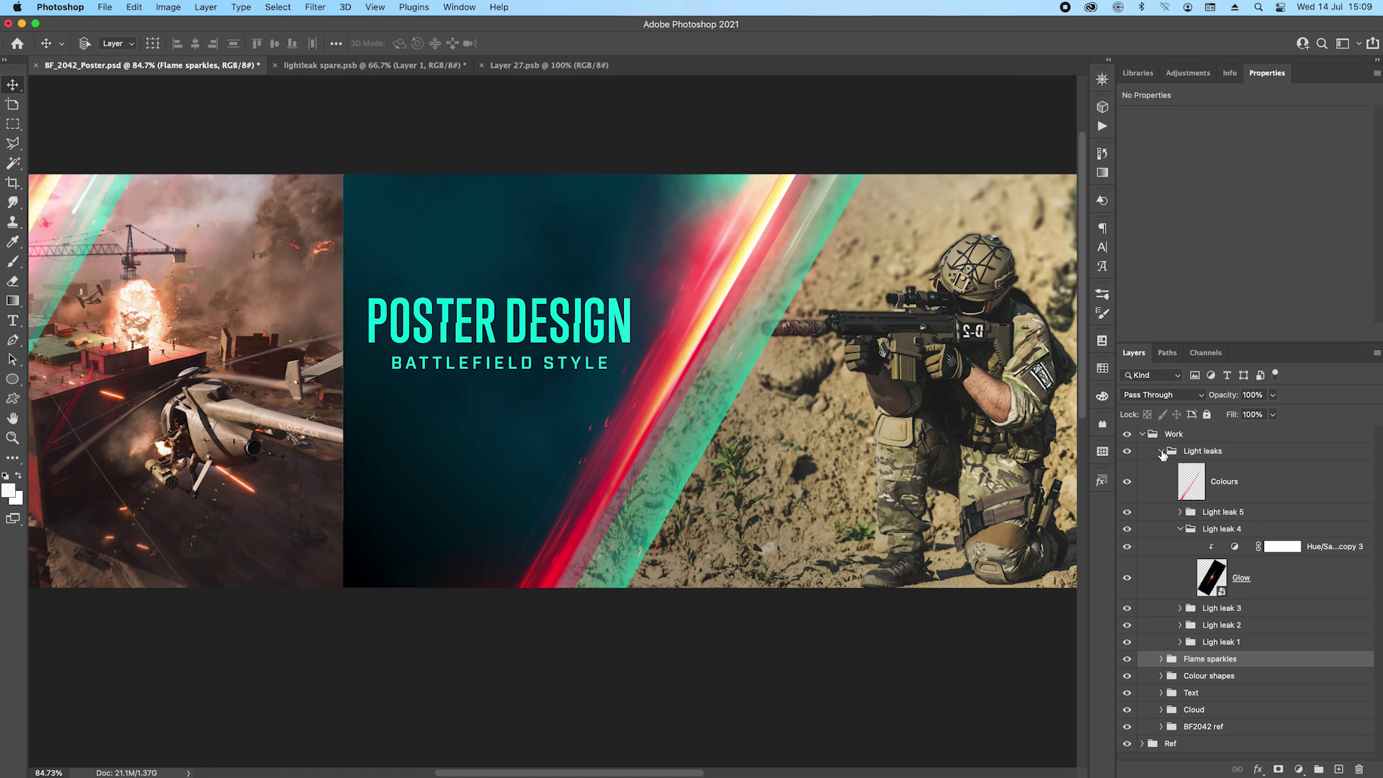
click(1180, 529)
click(1180, 579)
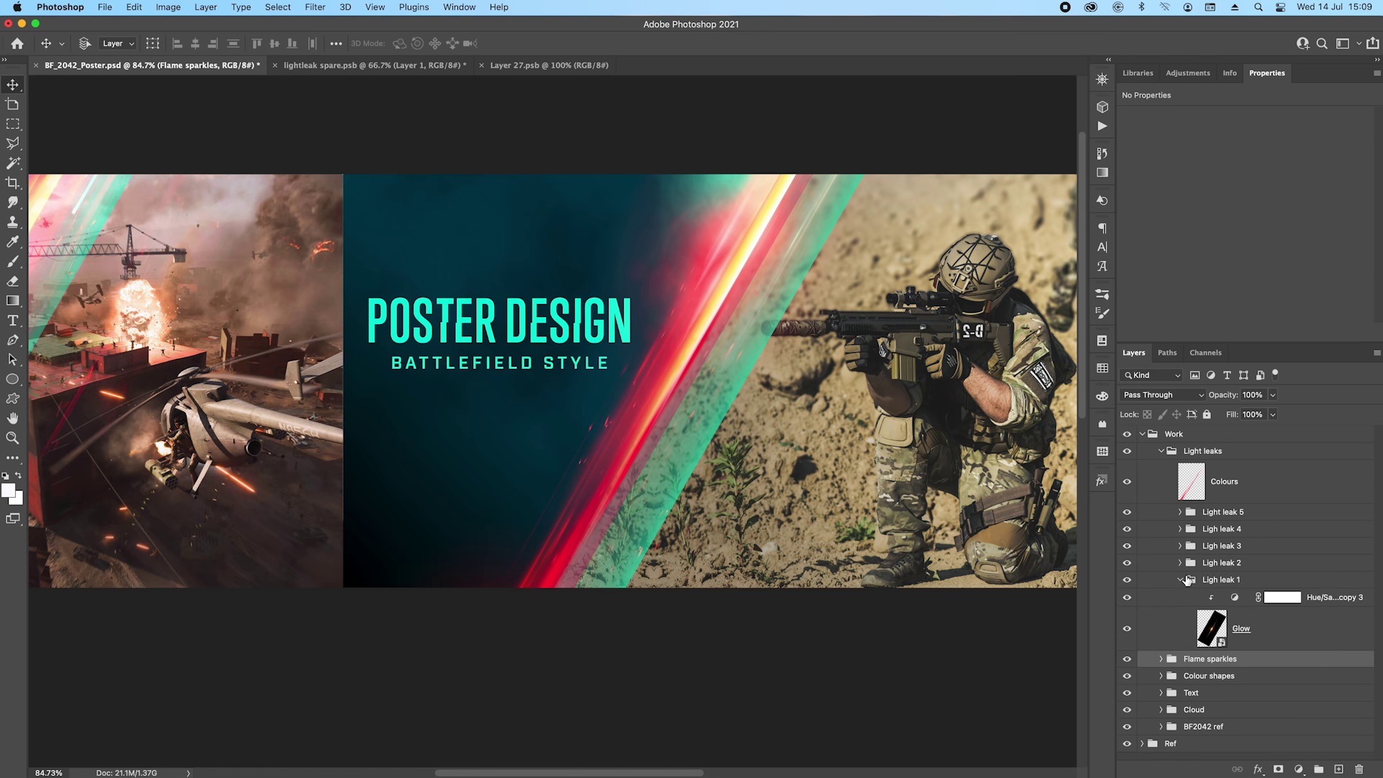
double_click(1214, 632)
scroll(640, 488, up, 5)
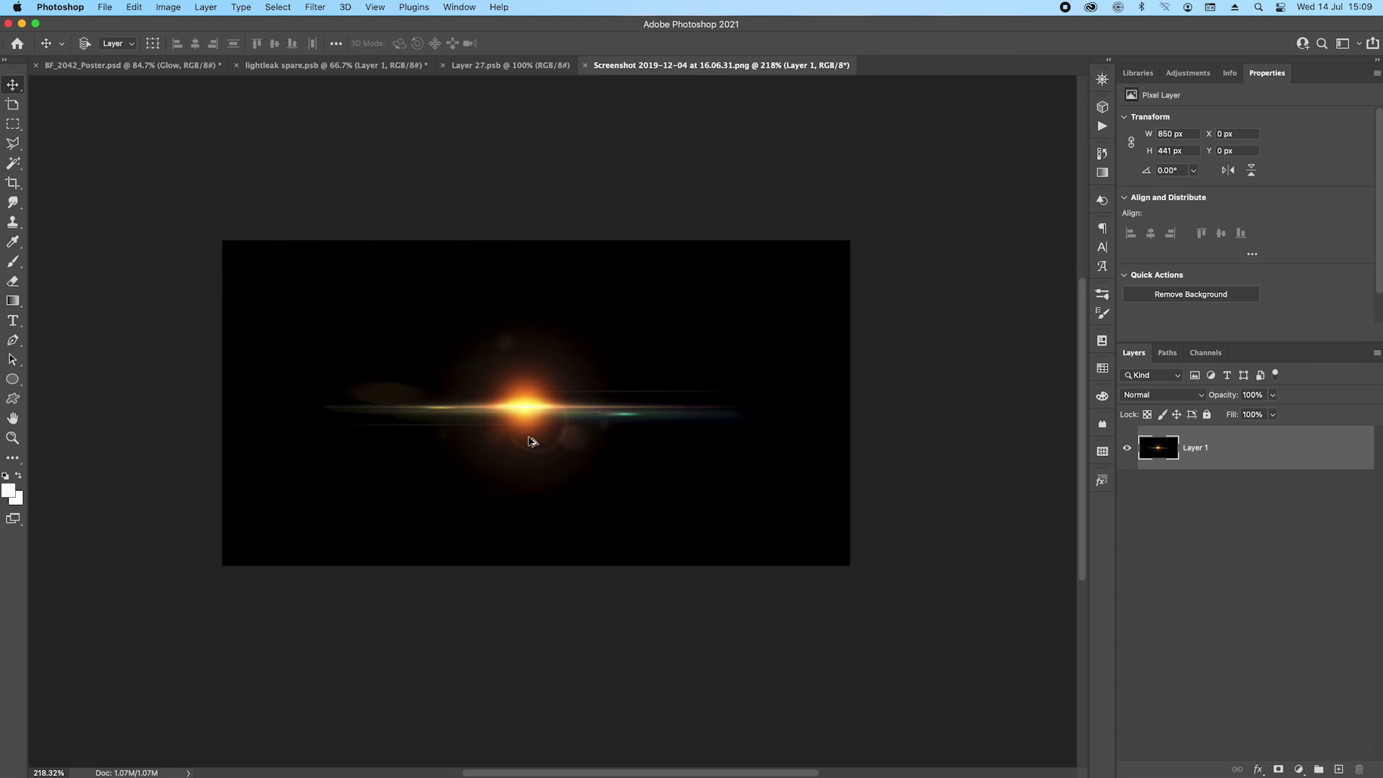
scroll(422, 405, up, 1)
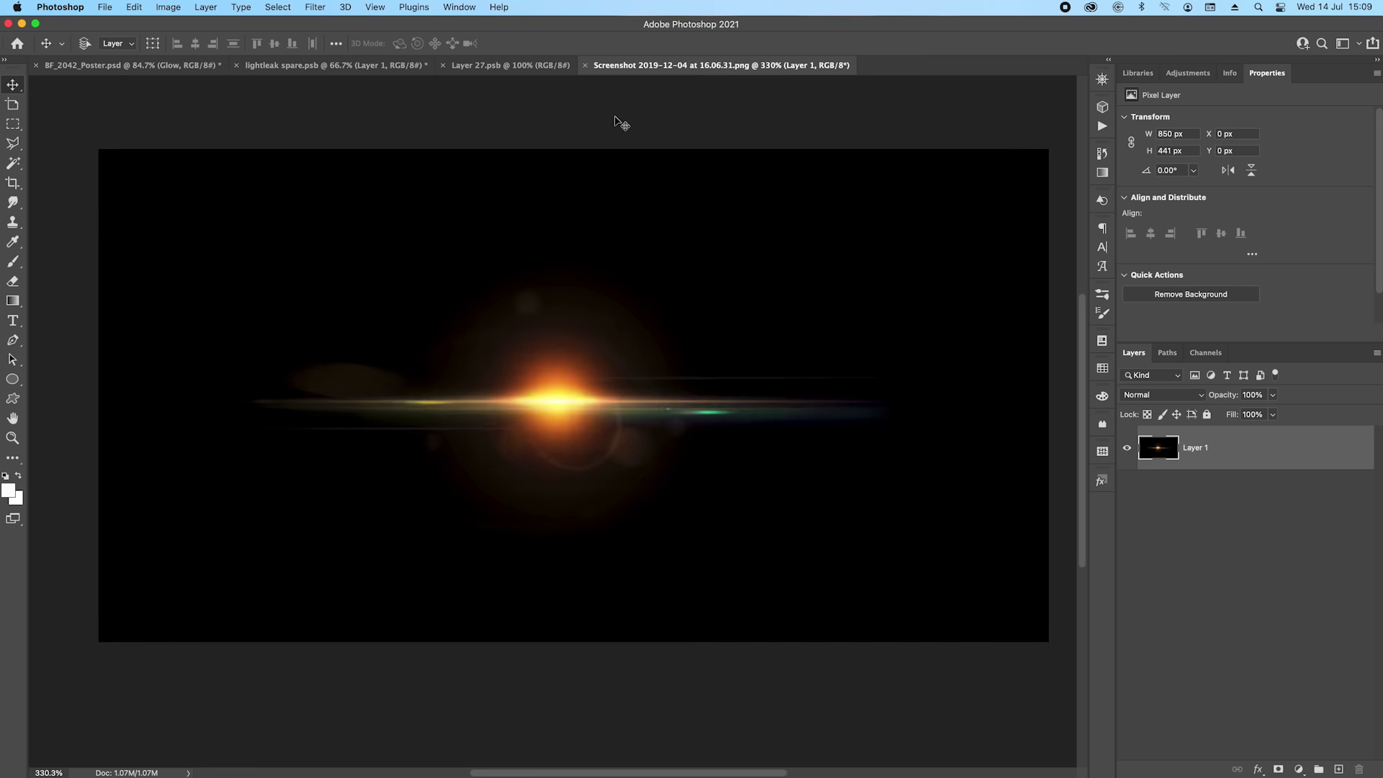
Step: In the poster, trial-move the Glow streak, then undo it back to X 1686, Y -149
click(205, 71)
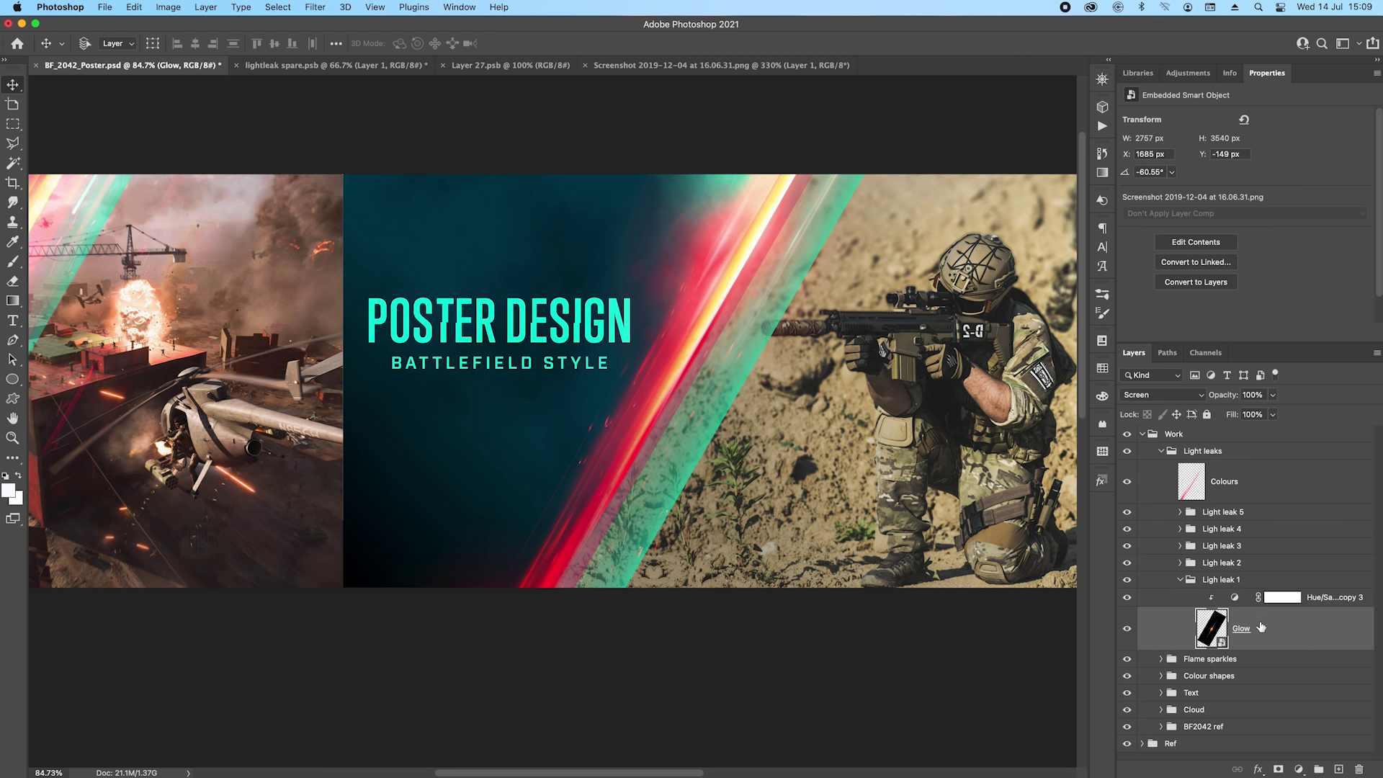
mouse_move(735, 385)
mouse_down()
mouse_move(586, 377)
mouse_move(624, 304)
mouse_move(504, 386)
mouse_move(503, 512)
mouse_move(534, 551)
mouse_move(558, 547)
mouse_up()
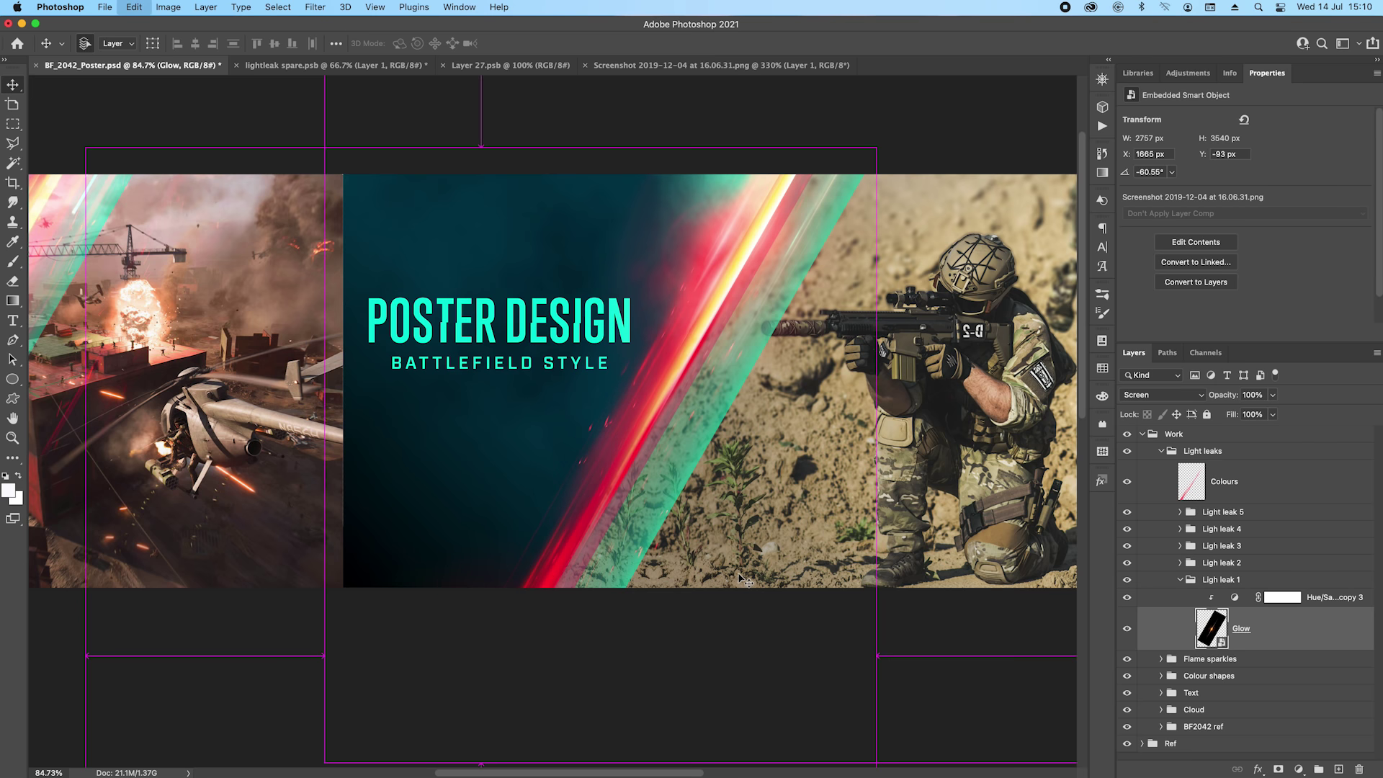
key(super+z)
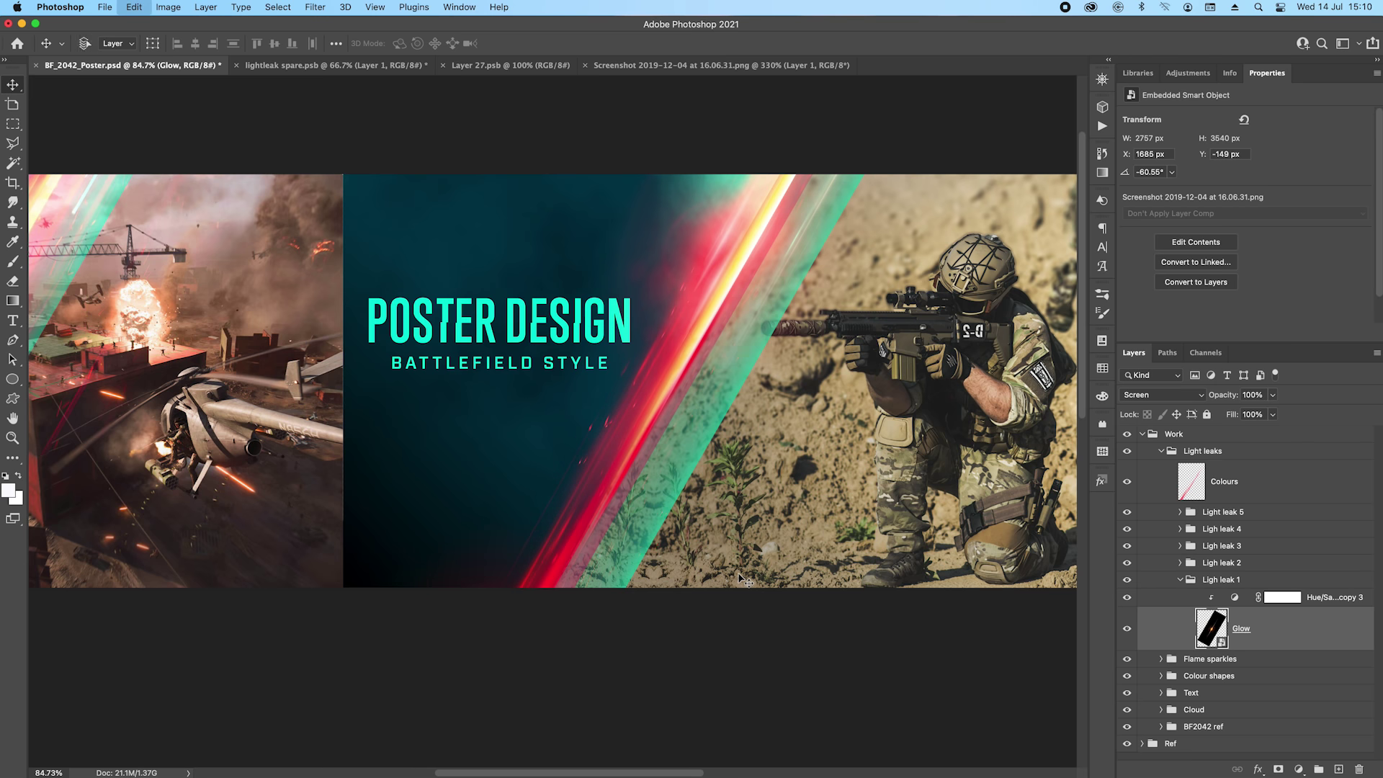
Step: Compare the poster with Light leak 5 and Ligh leak 4 hidden, then select the soldier photo
click(1179, 580)
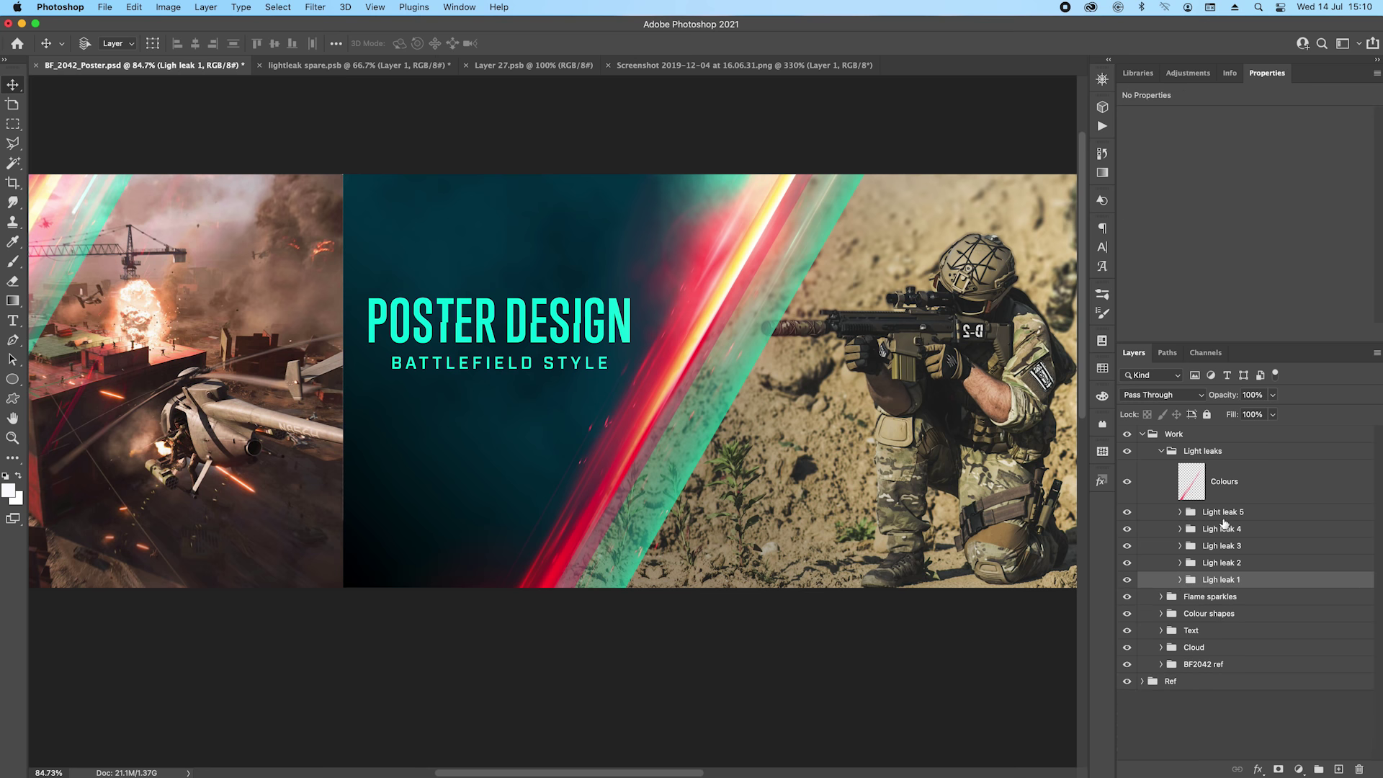
click(1127, 512)
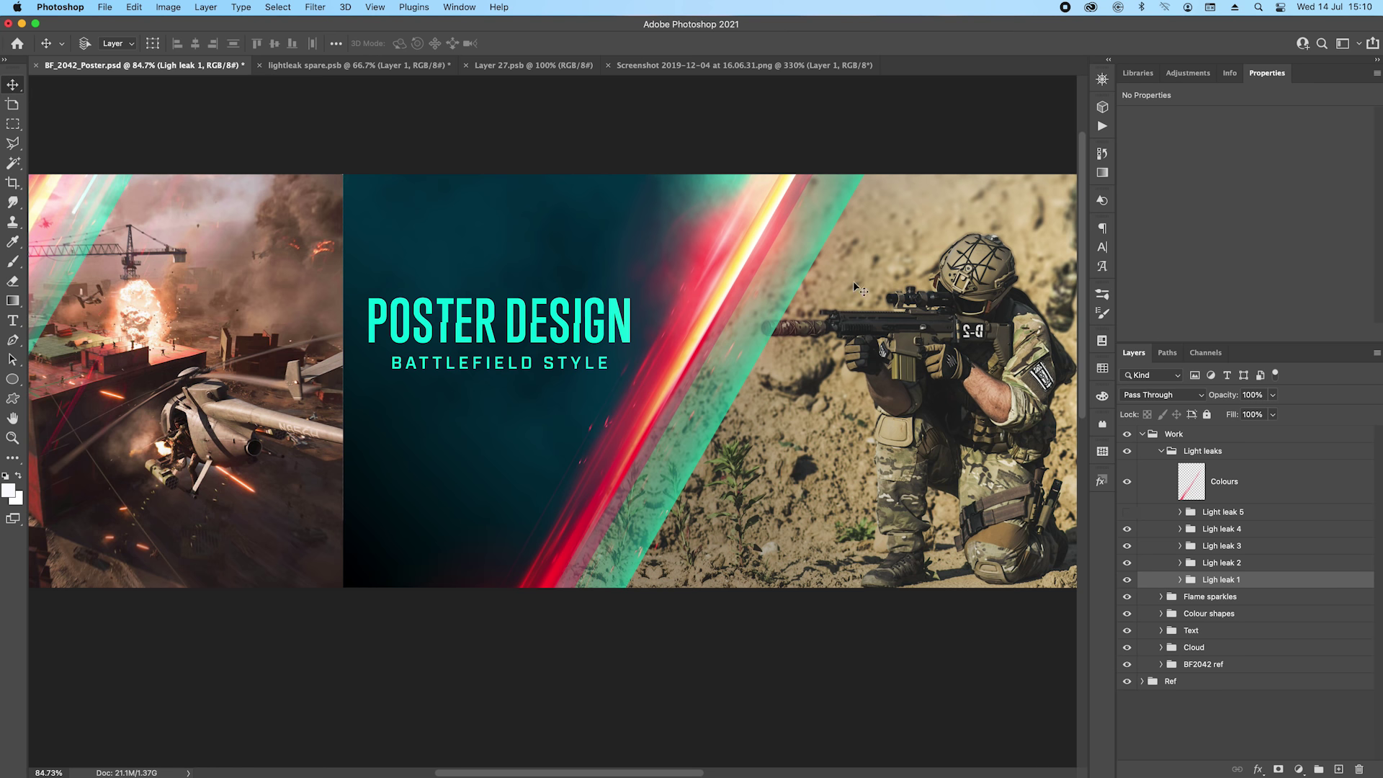
click(1128, 512)
click(1127, 530)
click(1127, 531)
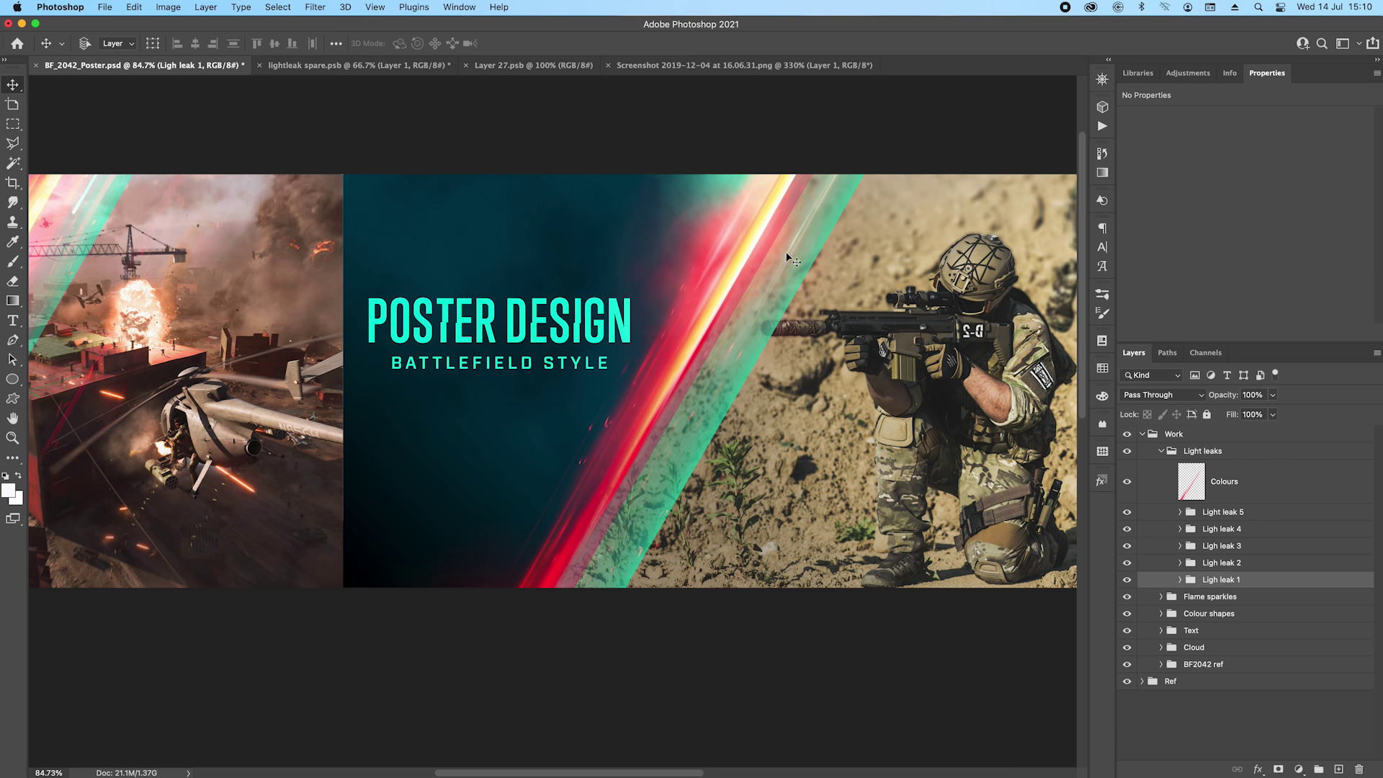
click(1162, 451)
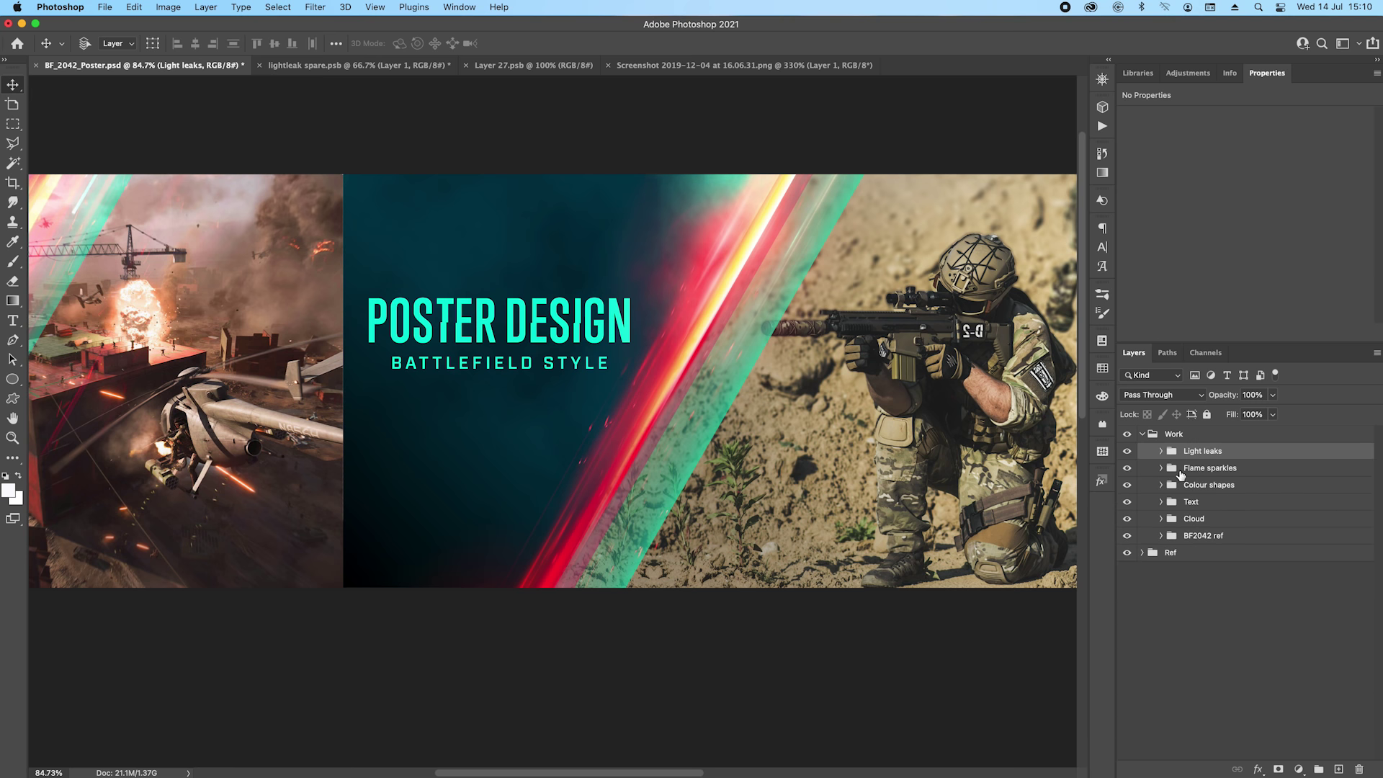
click(1037, 495)
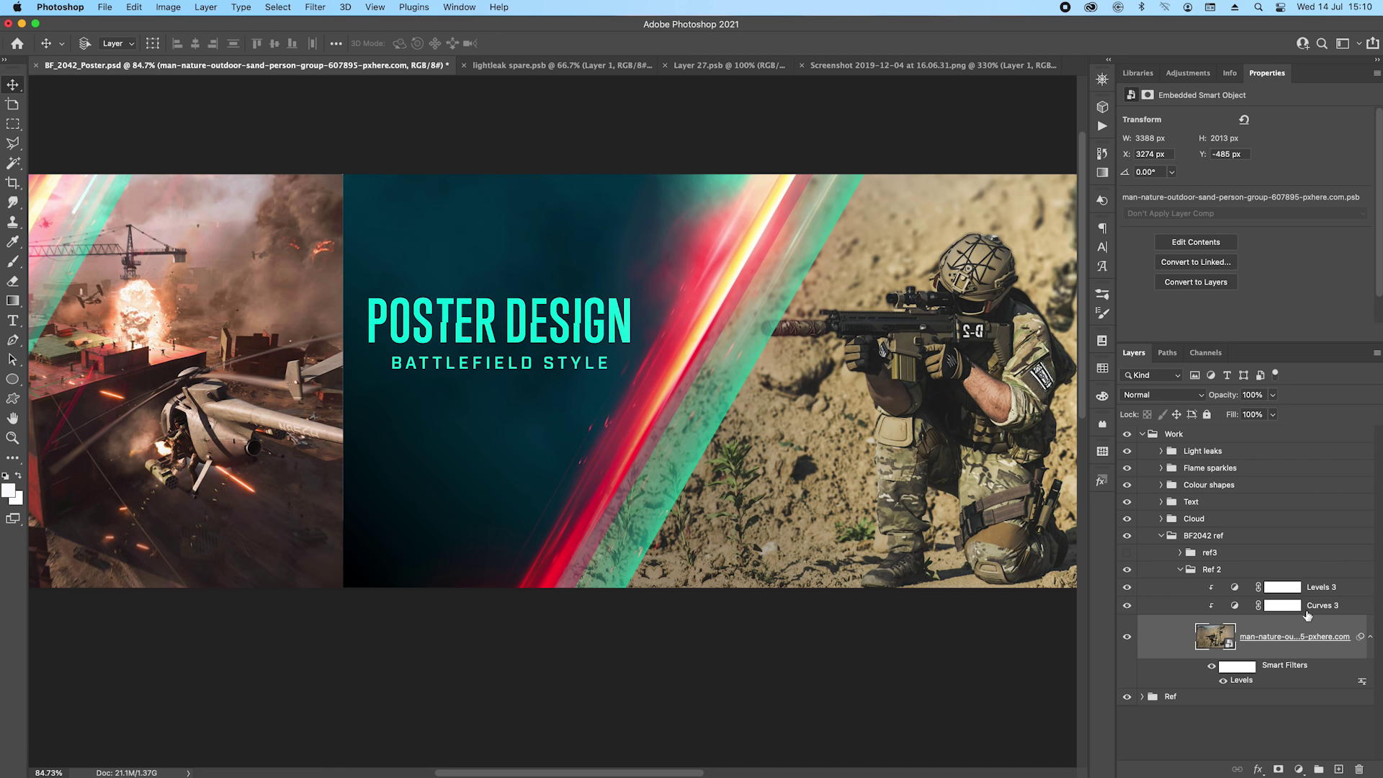
Step: Toggle Curves 3 and Levels 3 off and on to compare the soldier's tone
click(1127, 607)
click(1127, 607)
click(1127, 589)
click(1127, 589)
Step: Turn on the ref3 walking-soldier photo and fold the BF2042 ref group closed
click(1161, 535)
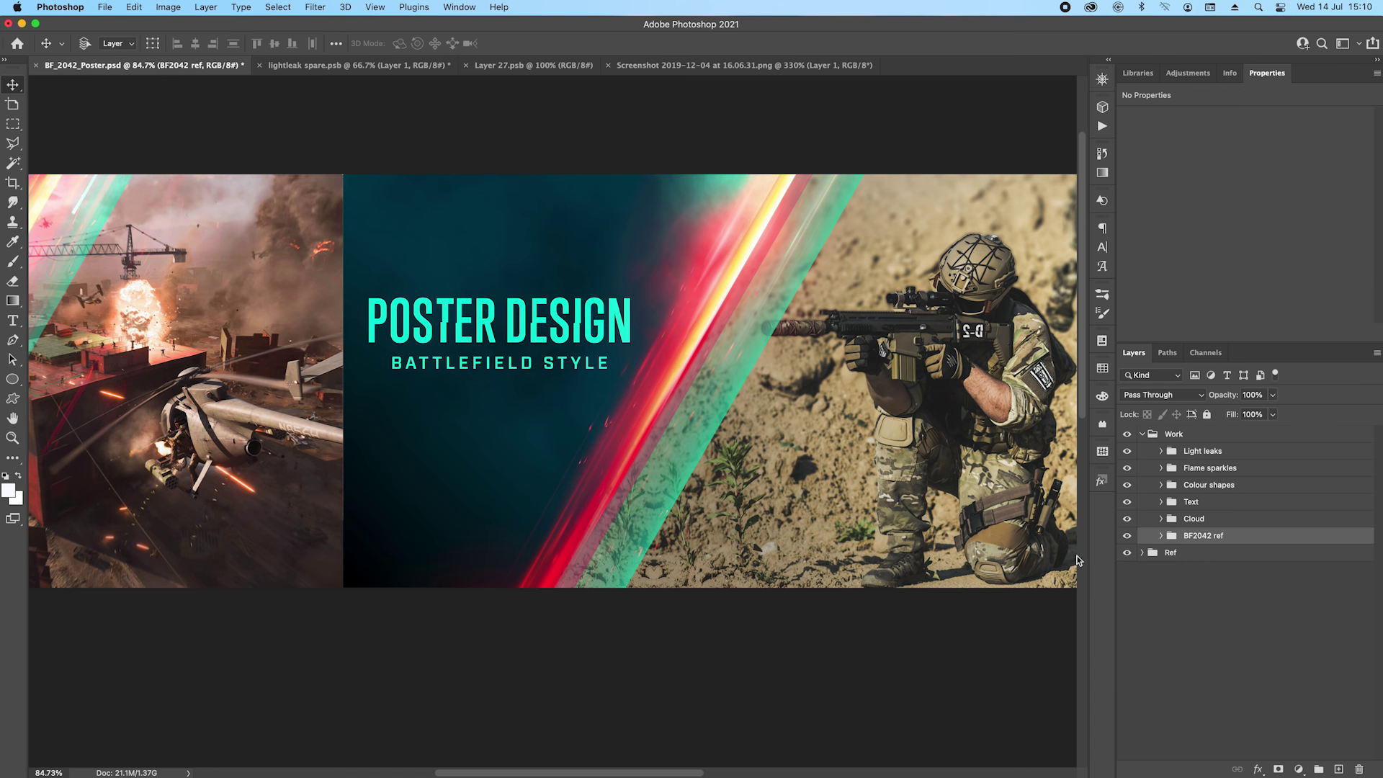
click(1161, 535)
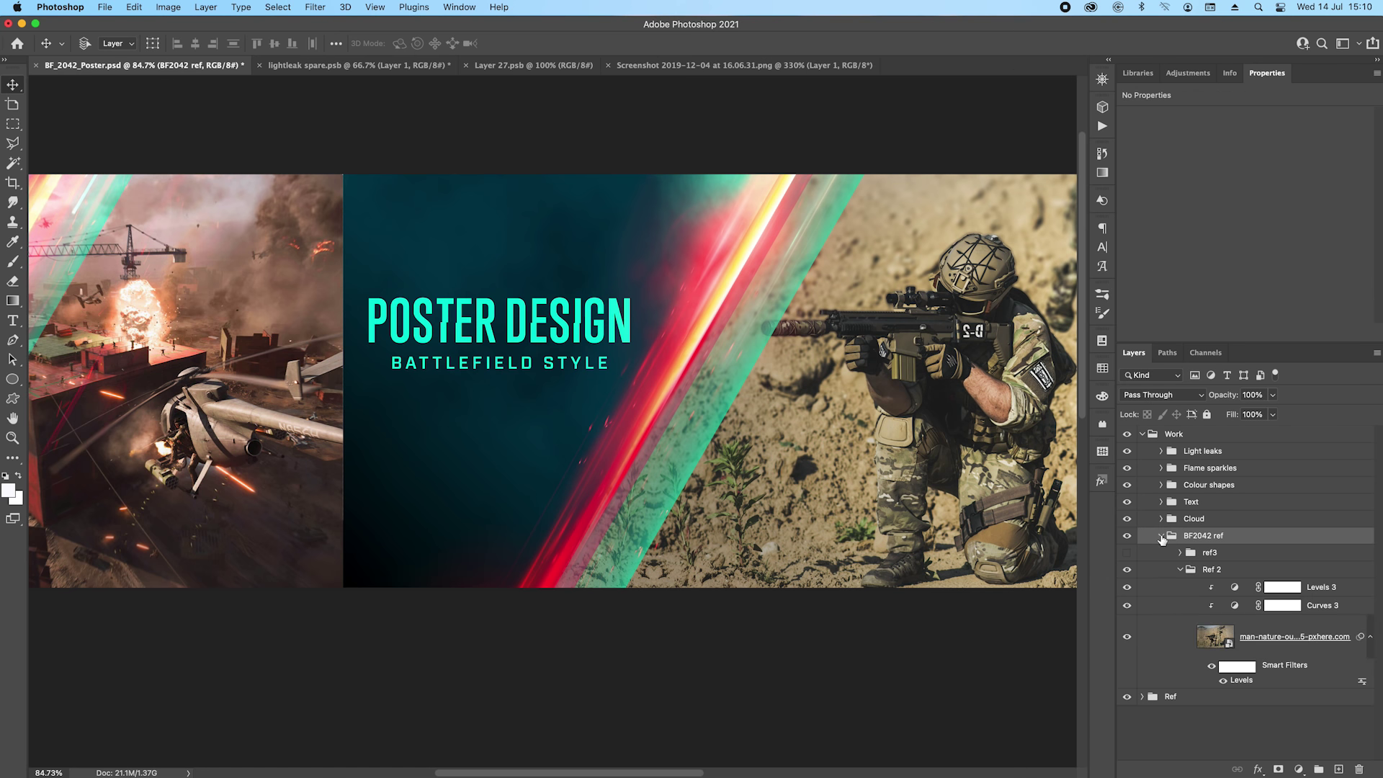
click(1127, 553)
scroll(1138, 551, right, 3)
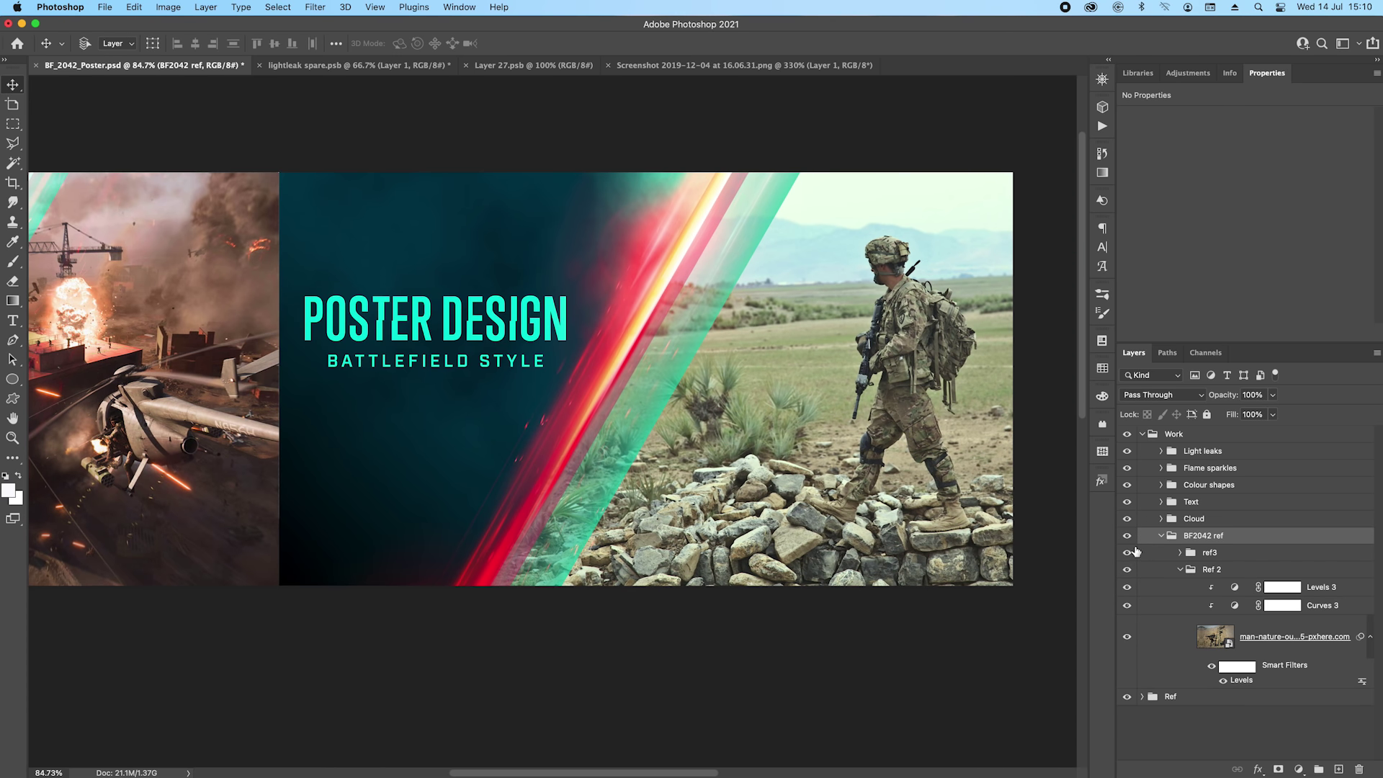
scroll(1136, 552, left, 5)
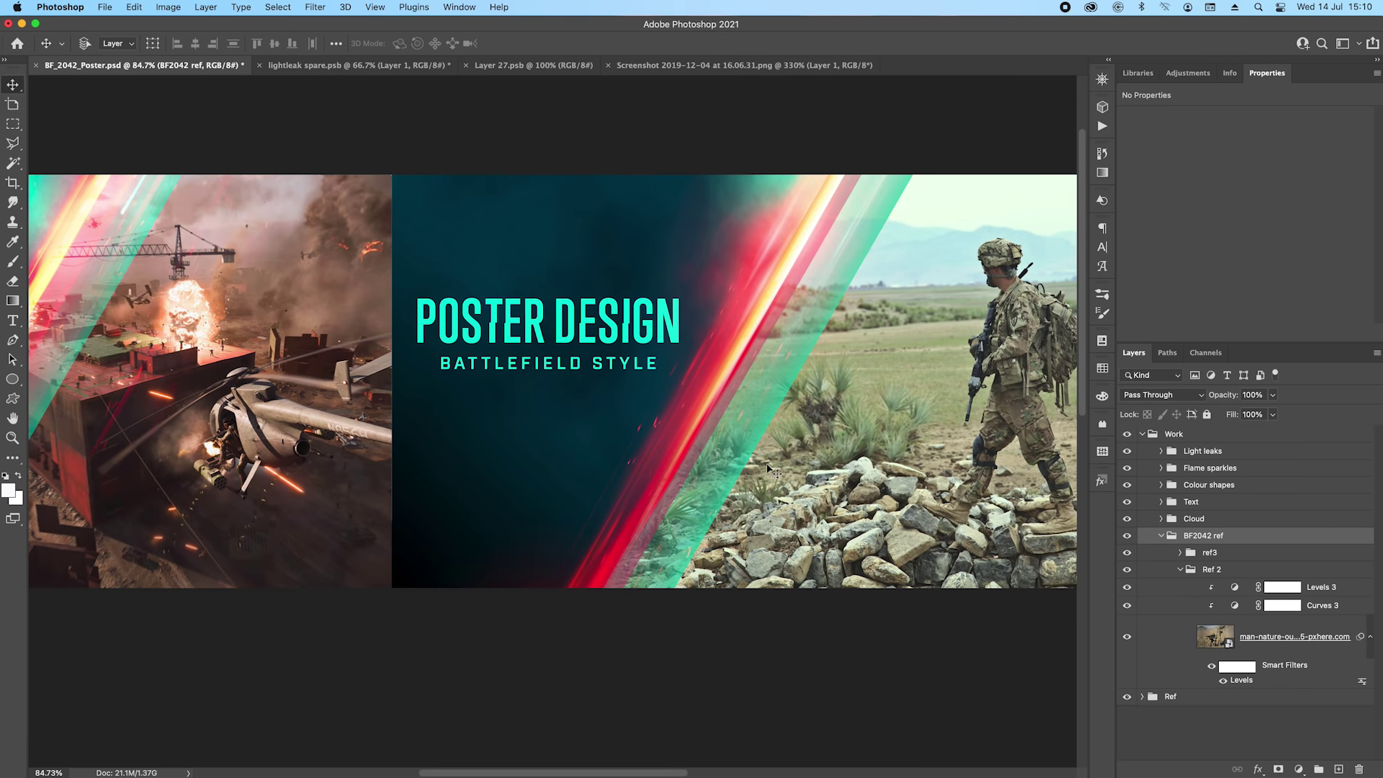
click(1160, 535)
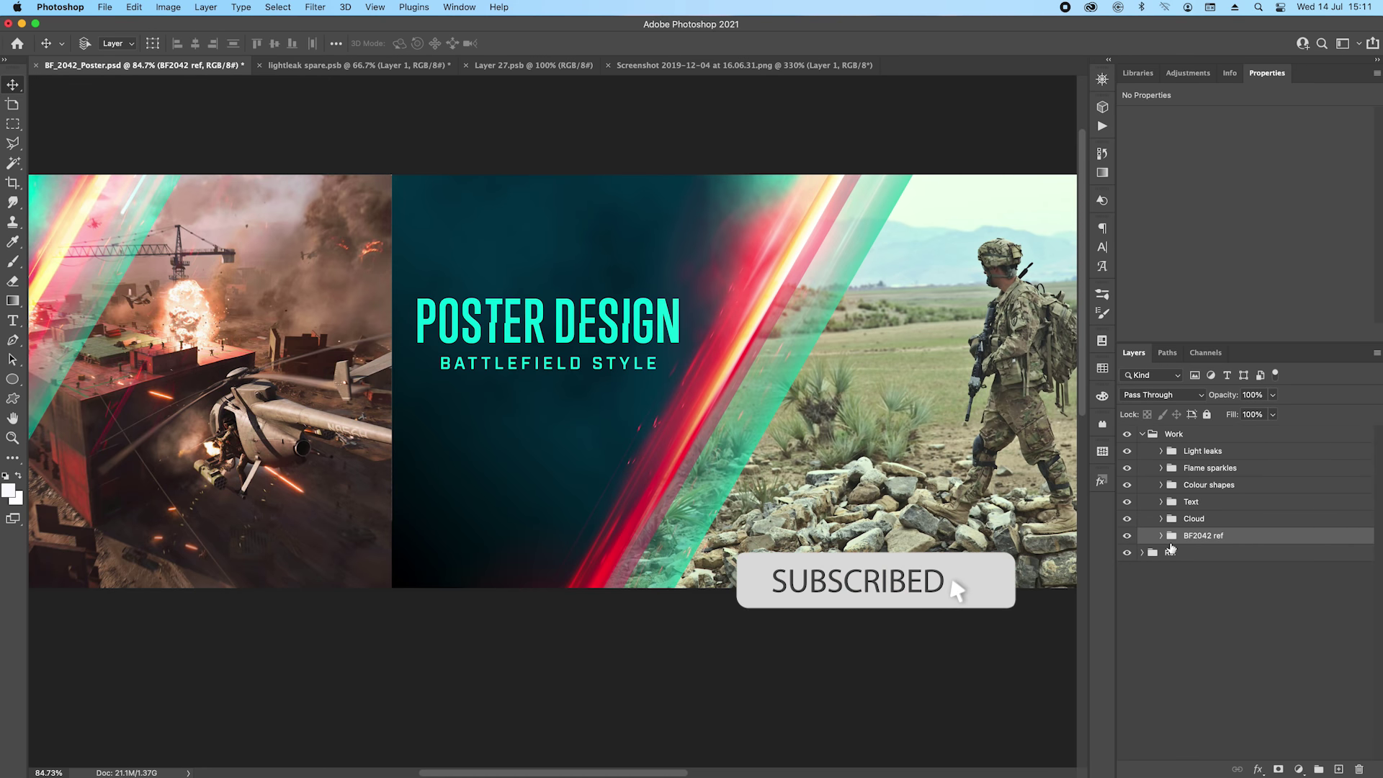
Step: Scroll the view right to look over the finished walking-soldier poster
scroll(740, 470, right, 5)
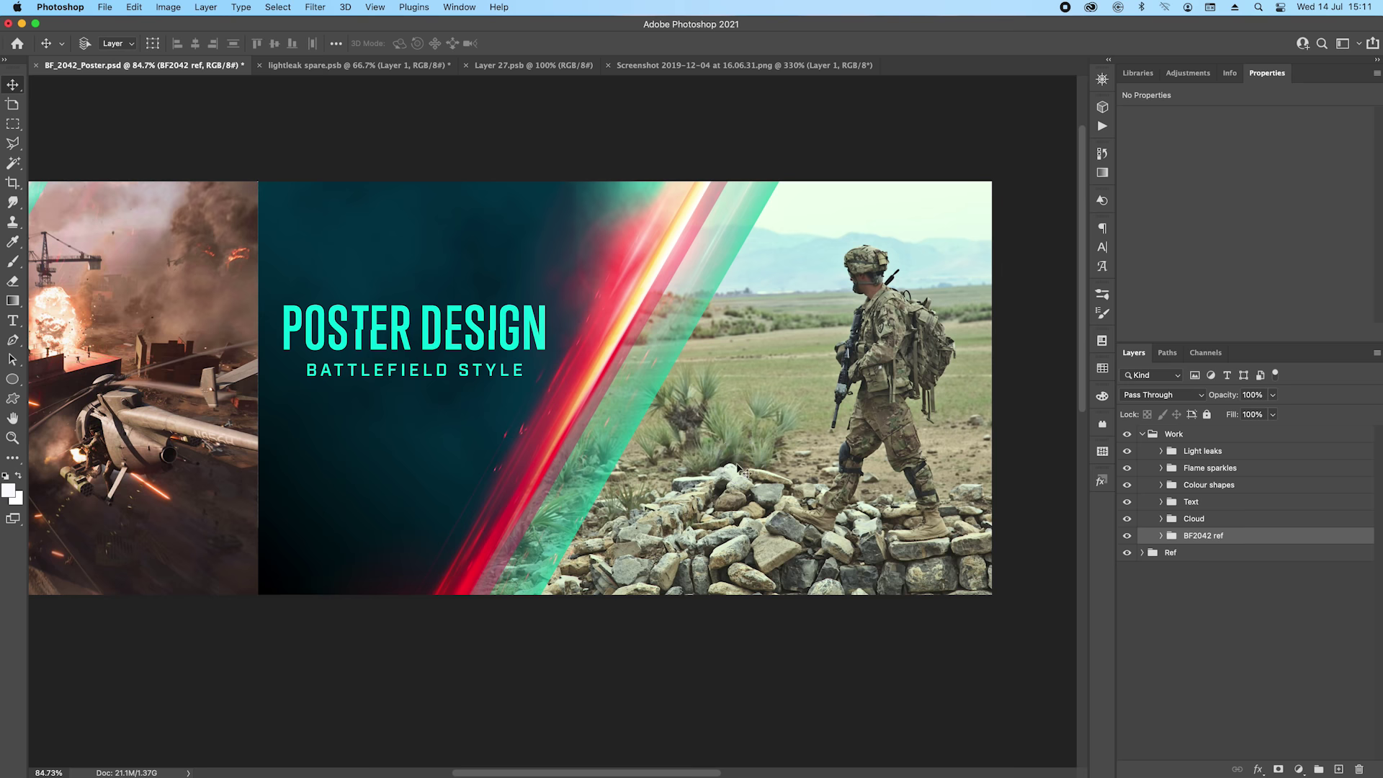